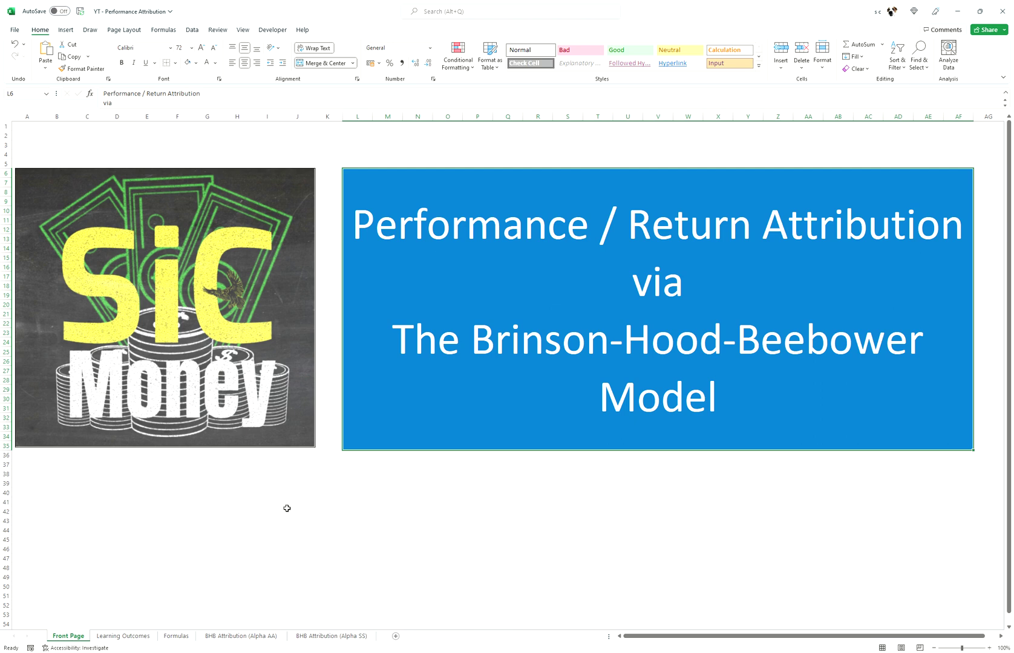
Step: Go through the five key learning outcomes on the Learning Outcomes sheet one by one
{"action": "left_click", "coordinate": [134, 637]}
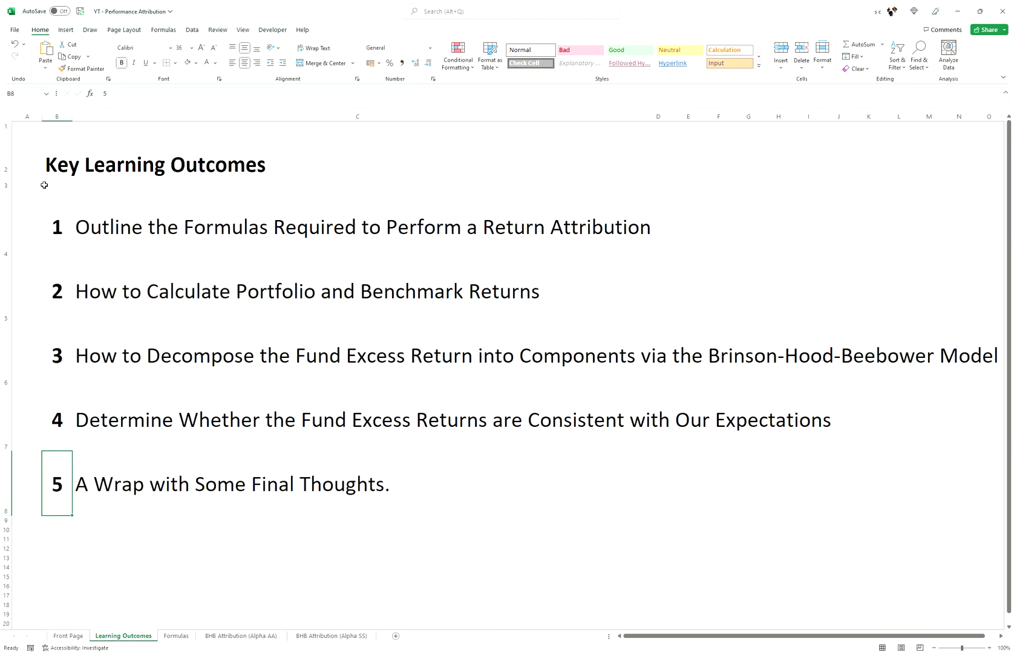
{"action": "left_click", "coordinate": [67, 228]}
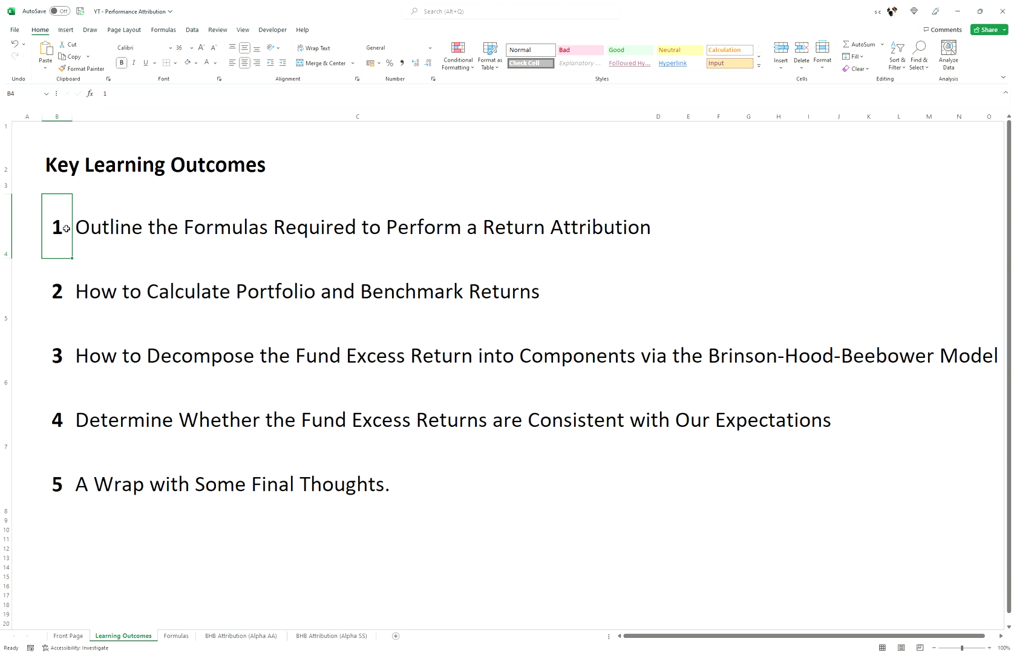
{"action": "key", "text": "Down"}
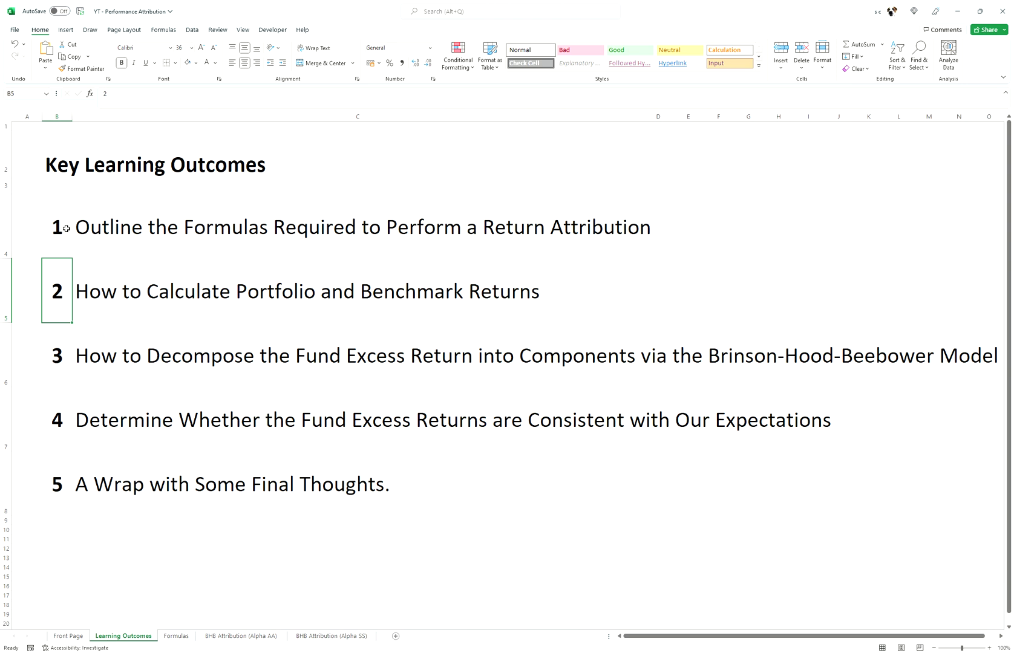
{"action": "key", "text": "Down"}
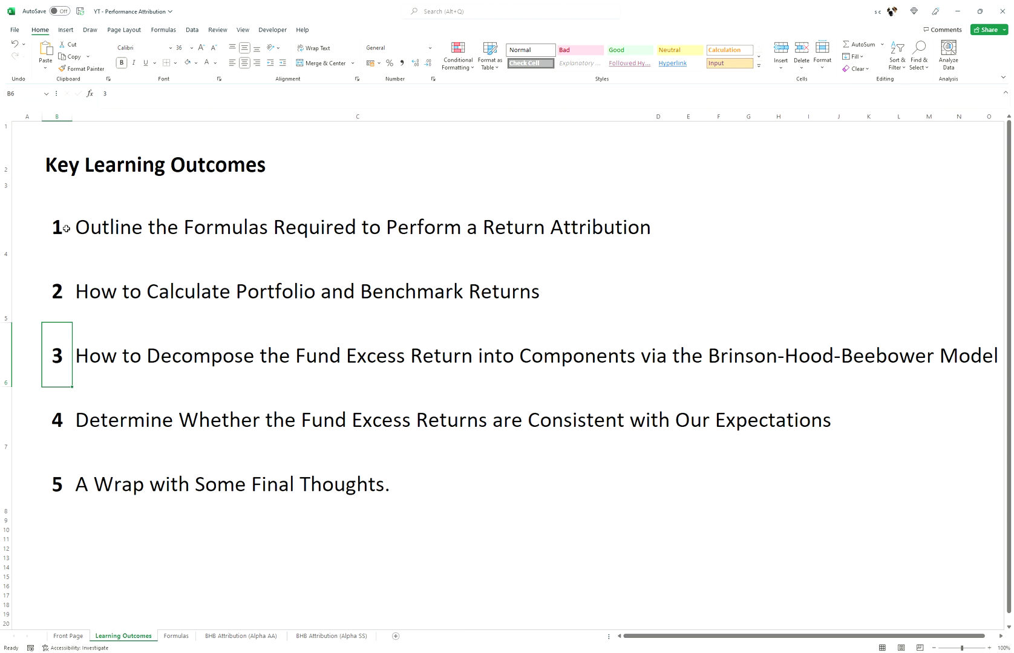
{"action": "key", "text": "Down"}
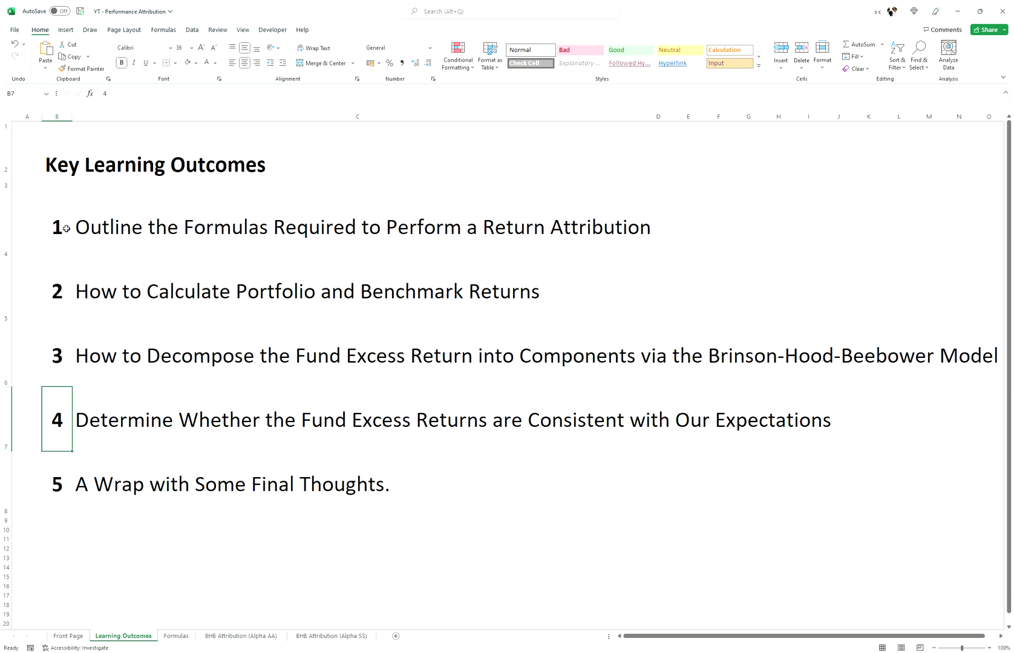
{"action": "key", "text": "Down"}
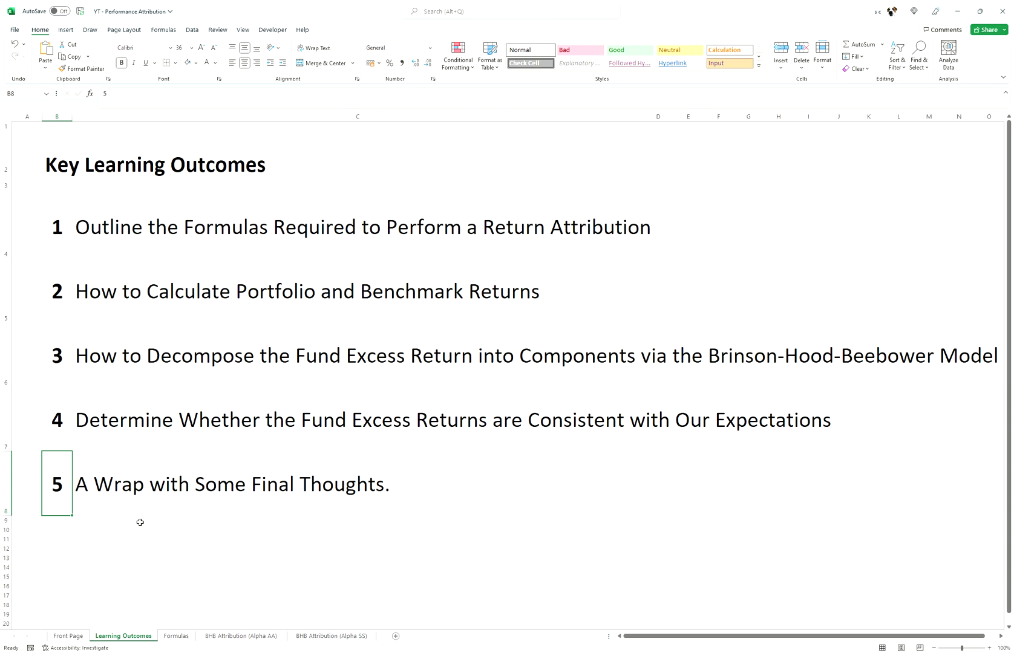
Step: Look over the portfolio return, benchmark return and attribution effect equations on the Formulas sheet
{"action": "left_click", "coordinate": [174, 636]}
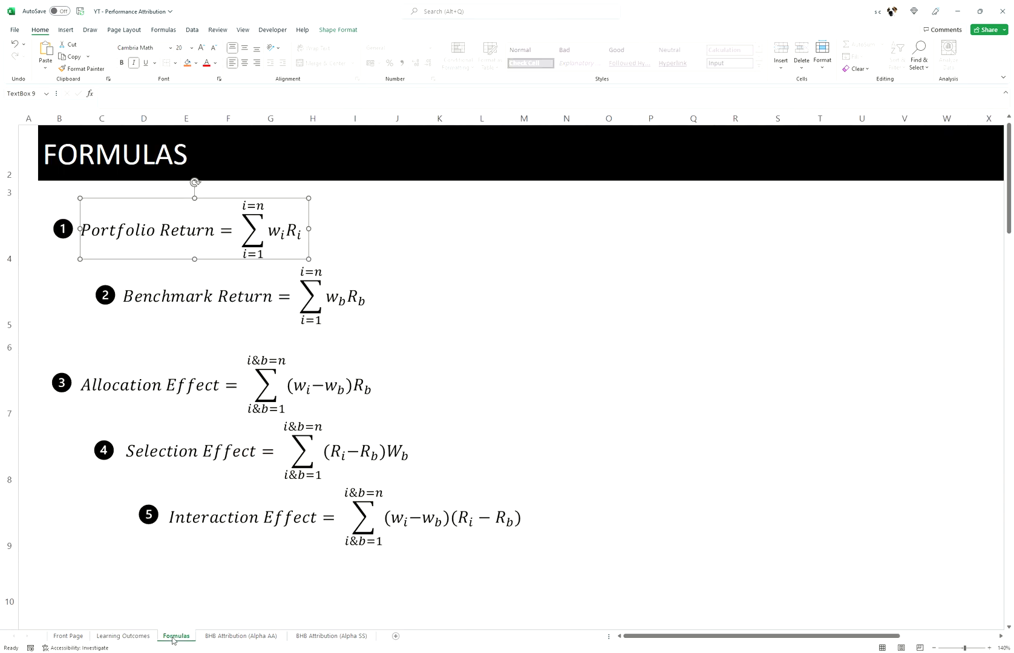
{"action": "left_click", "coordinate": [78, 307]}
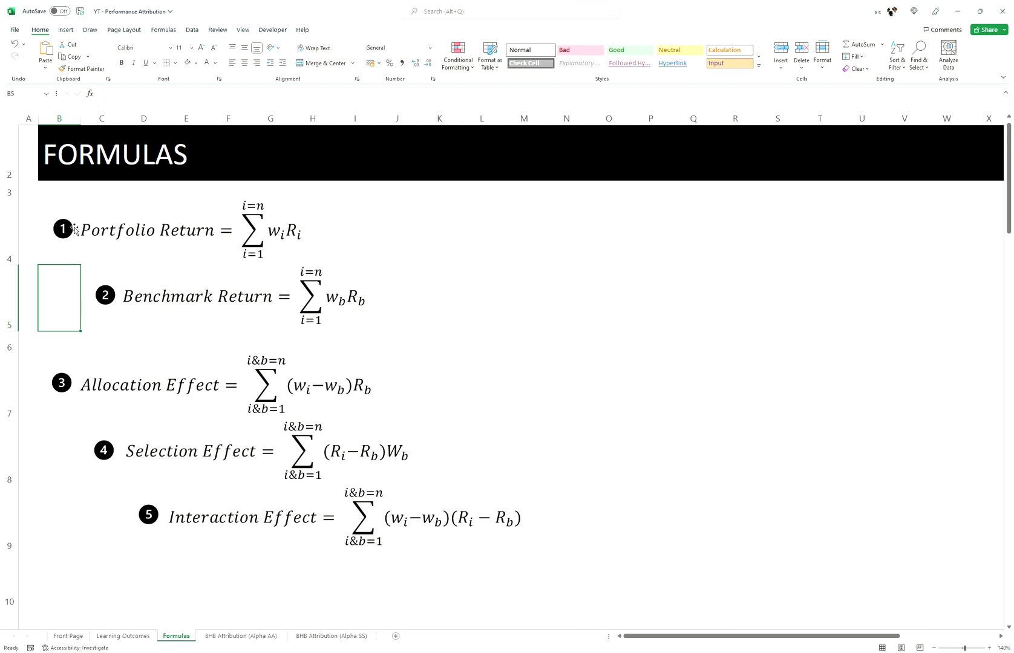
{"action": "left_click", "coordinate": [81, 164]}
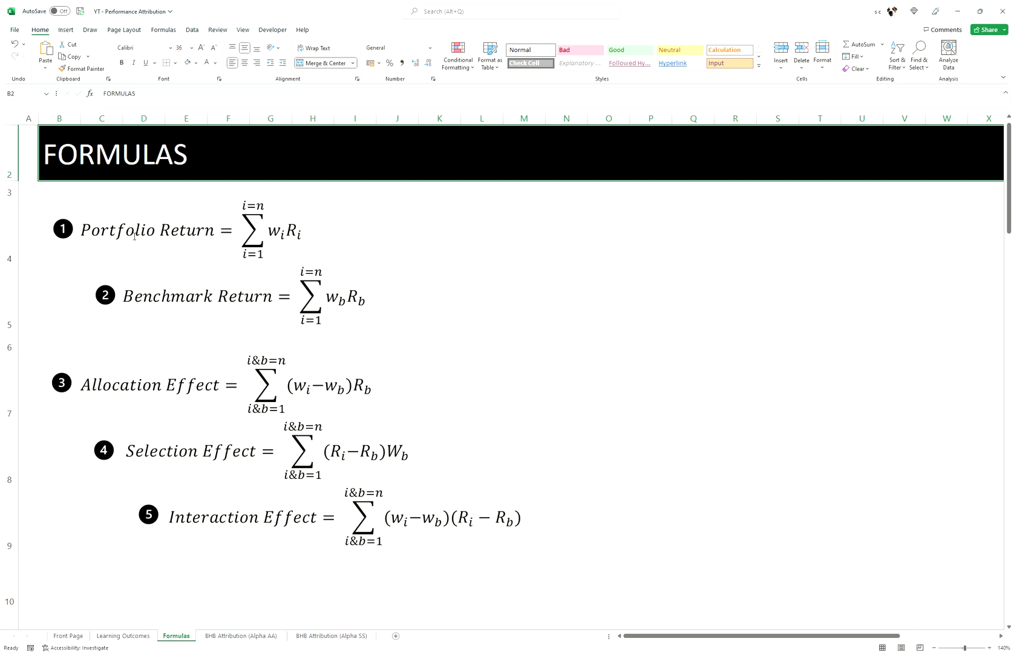
Step: Copy the Portfolio Return equation from the Formulas sheet and paste it at H21 on the BHB Attribution (Alpha AA) sheet
{"action": "left_click", "coordinate": [229, 244]}
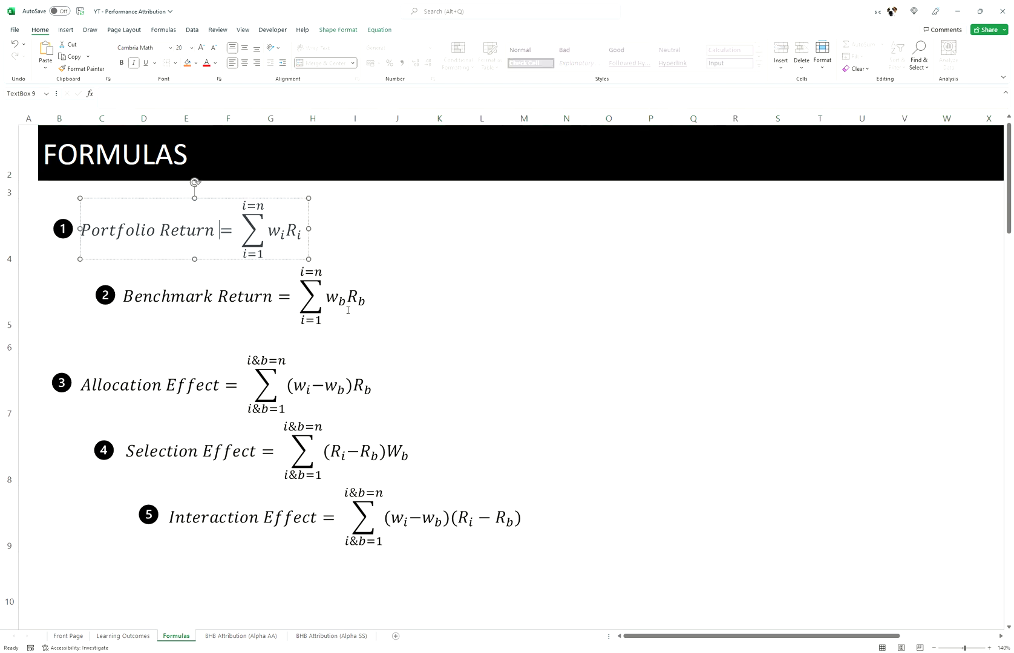
{"action": "left_click", "coordinate": [291, 263]}
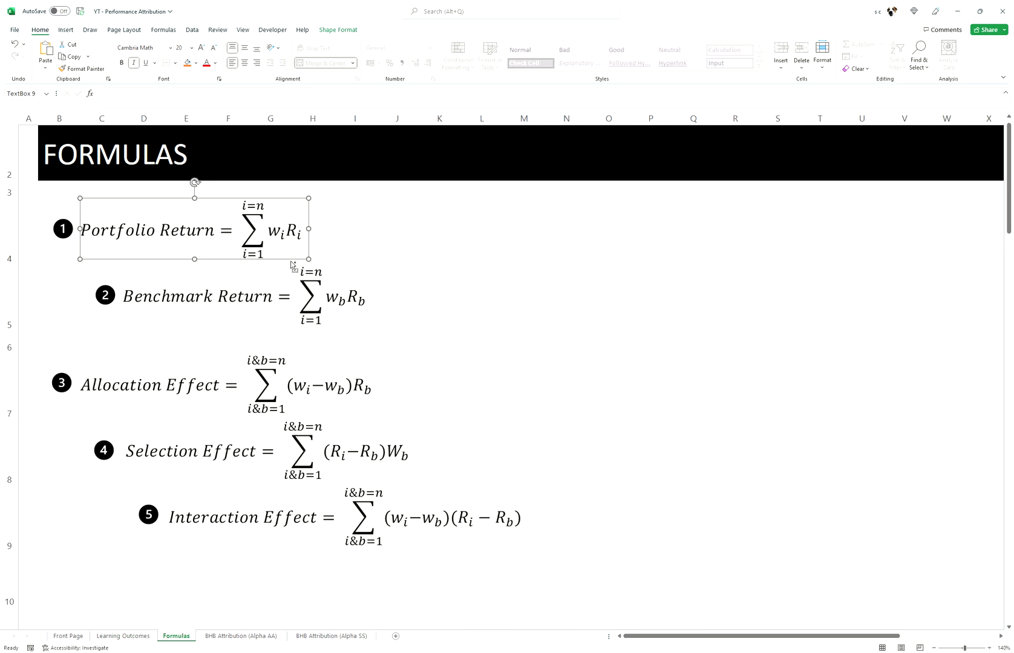
{"action": "left_click", "coordinate": [211, 637]}
{"action": "left_click", "coordinate": [471, 522]}
{"action": "key", "text": "Up"}
{"action": "key", "text": "Up"}
{"action": "key", "text": "Up"}
{"action": "key", "text": "Up"}
{"action": "key", "text": "Up"}
{"action": "left_click", "coordinate": [472, 511]}
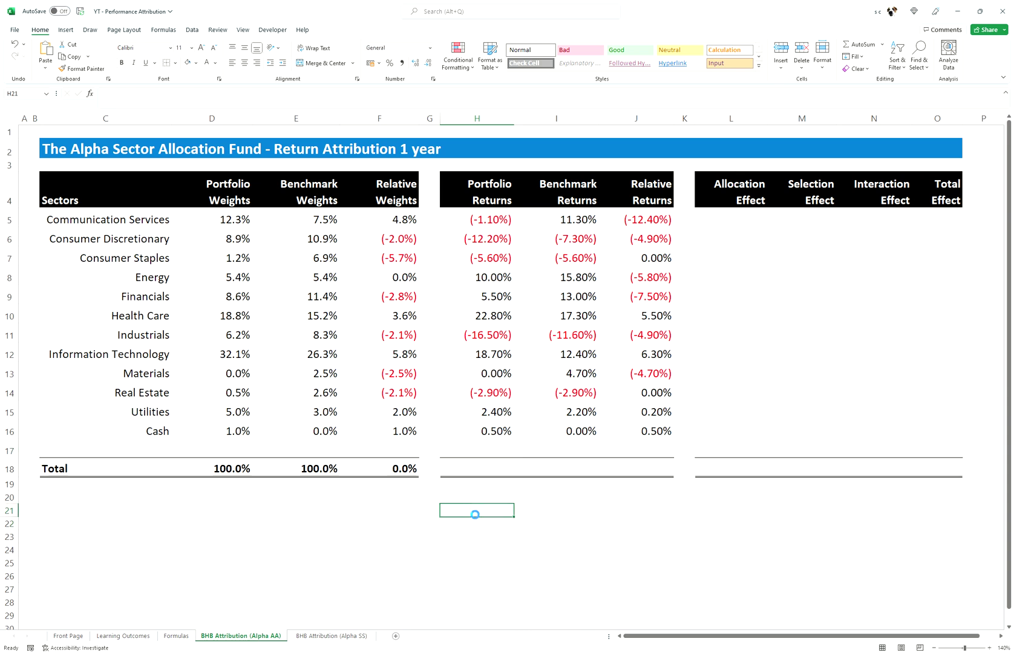
{"action": "key", "text": "ctrl+v"}
{"action": "left_click", "coordinate": [367, 502]}
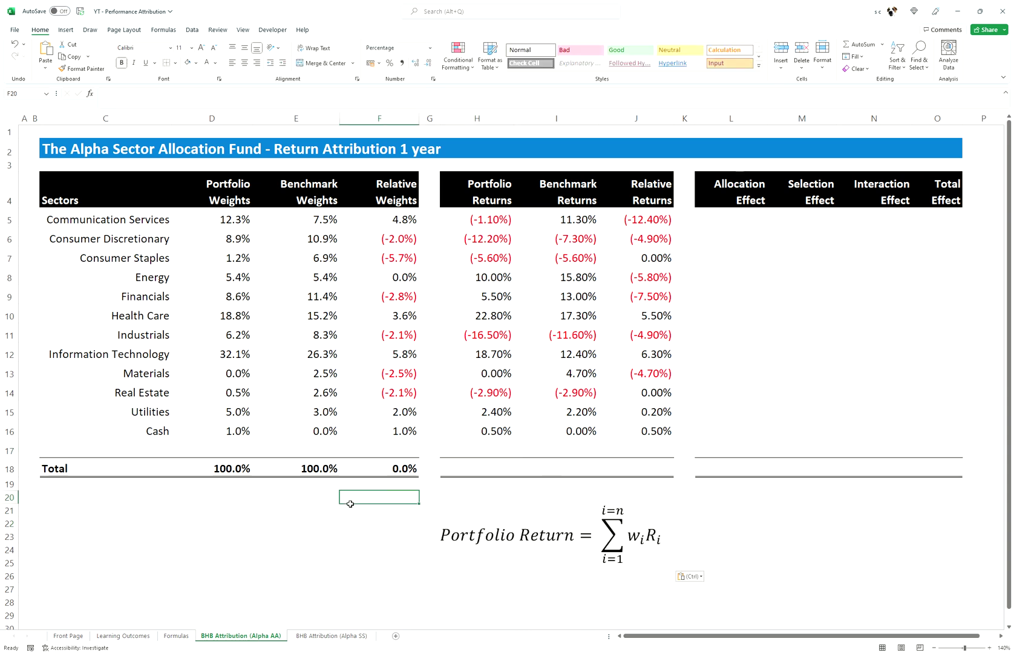
Step: Examine the sector list and match portfolio weights with portfolio returns, sector by sector, from Communication Services to Financials
{"action": "left_click", "coordinate": [465, 464]}
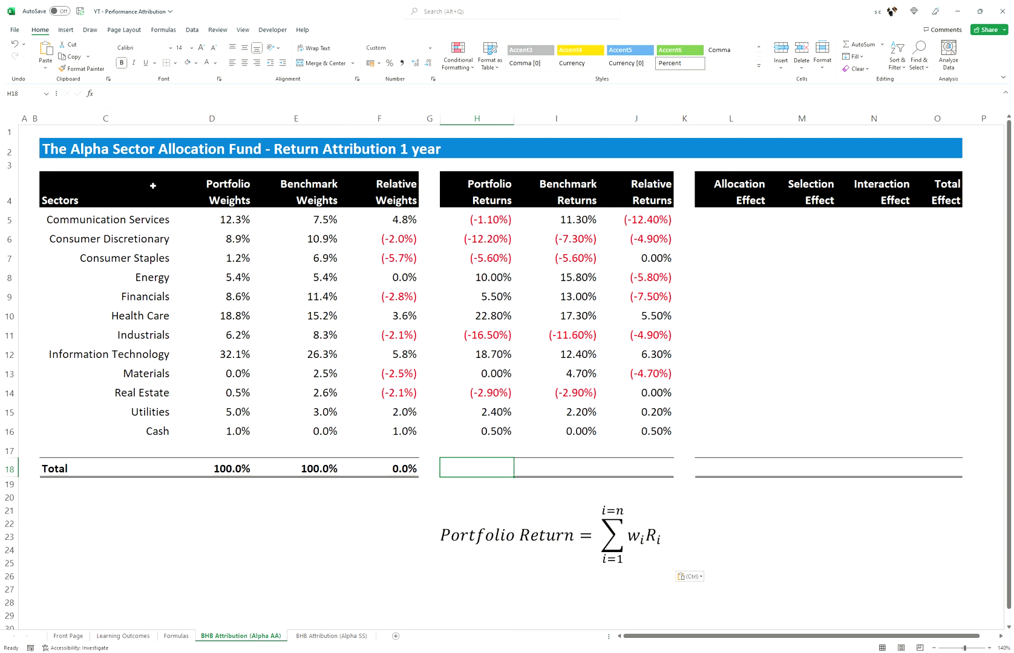
{"action": "left_click_drag", "start_coordinate": [146, 224], "coordinate": [144, 411]}
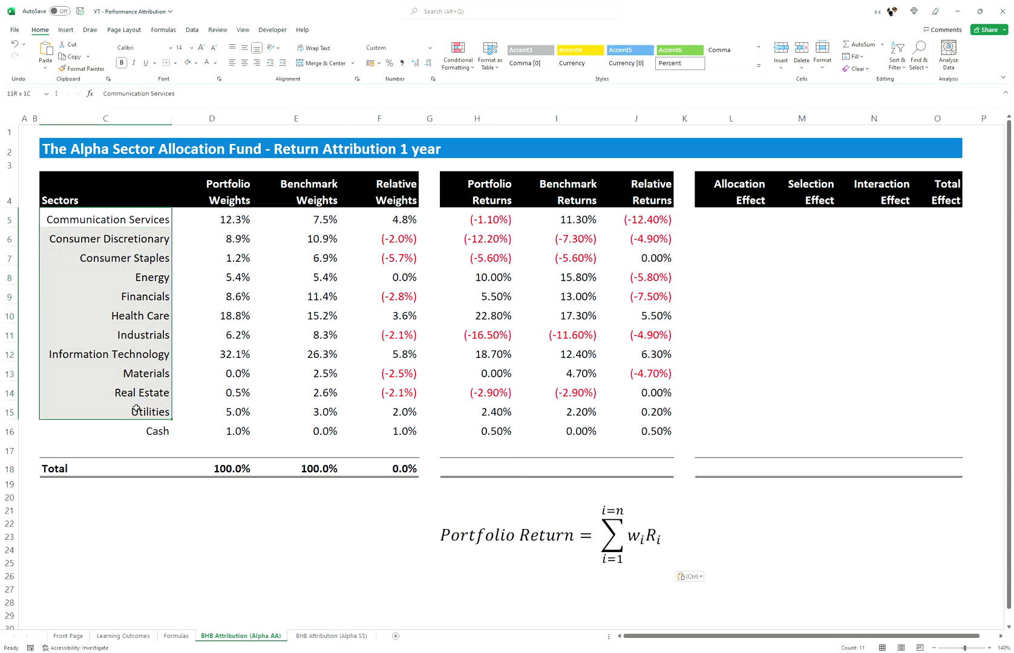
{"action": "left_click", "coordinate": [158, 436]}
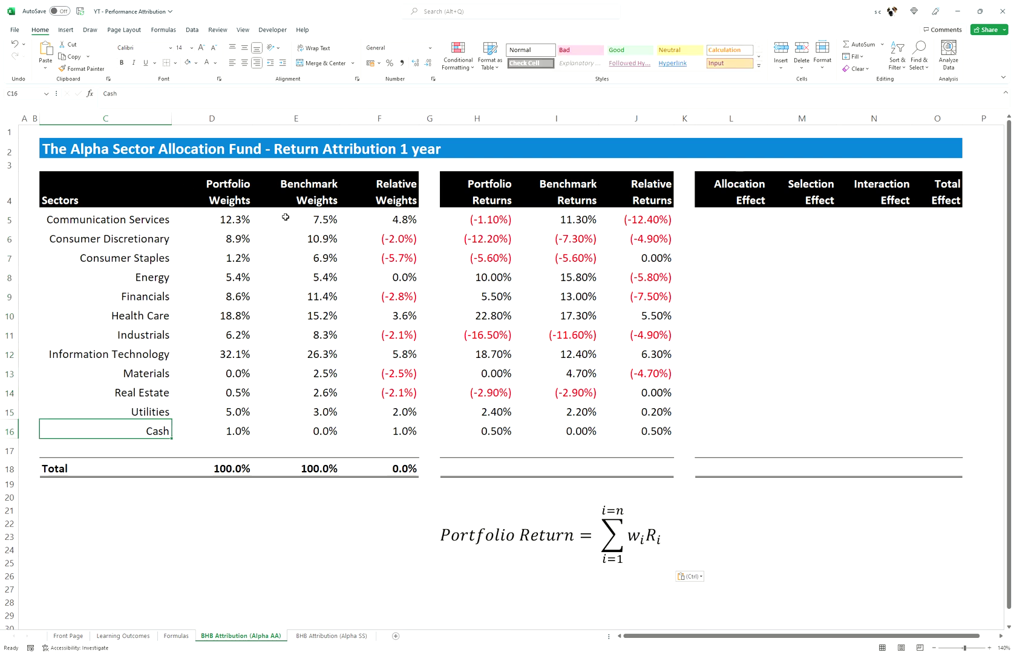
{"action": "left_click", "coordinate": [248, 221]}
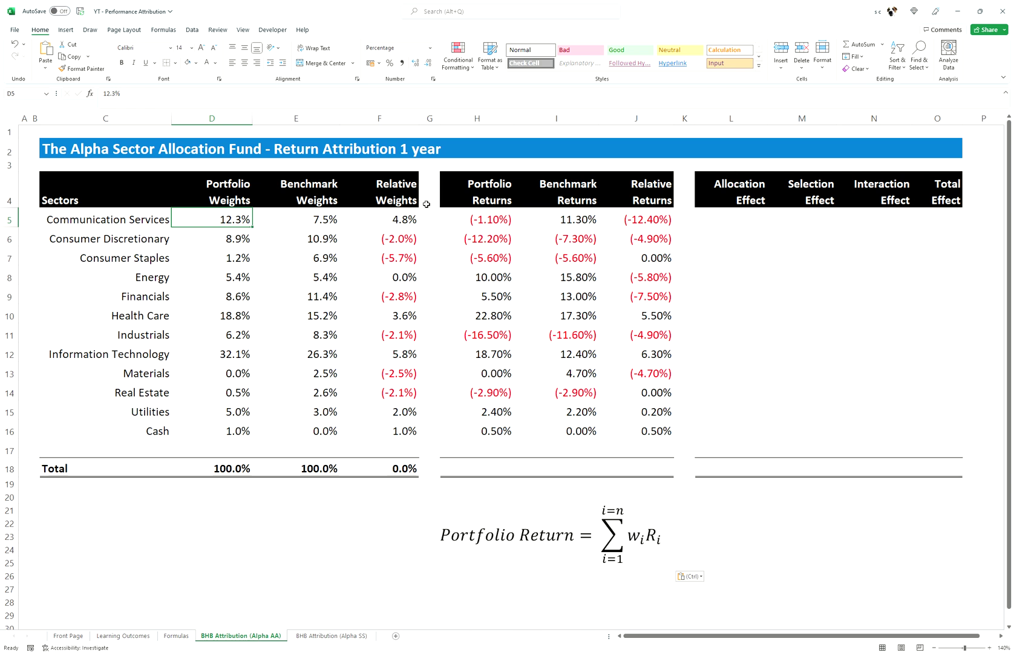
{"action": "left_click", "coordinate": [491, 223], "text": "ctrl"}
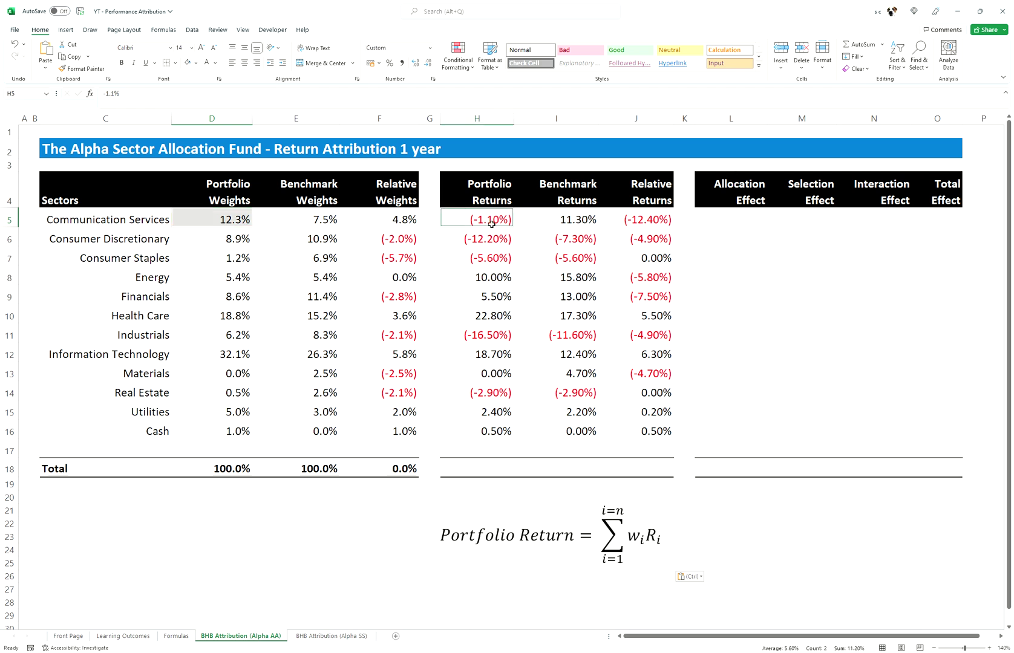
{"action": "left_click", "coordinate": [242, 242], "text": "ctrl"}
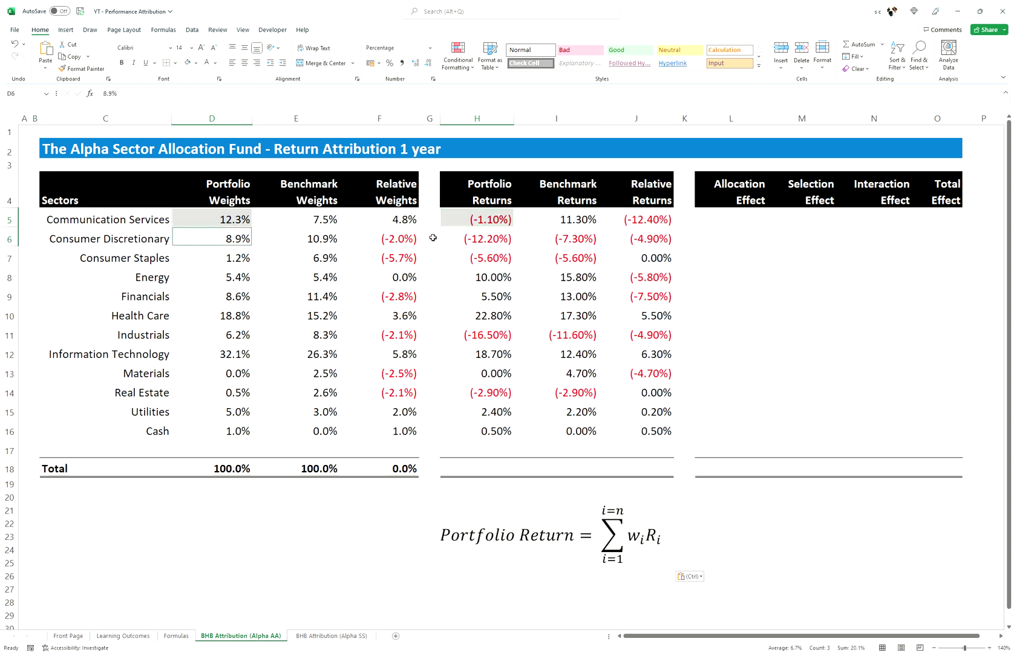
{"action": "left_click", "coordinate": [482, 240], "text": "ctrl"}
{"action": "left_click", "coordinate": [243, 260], "text": "ctrl"}
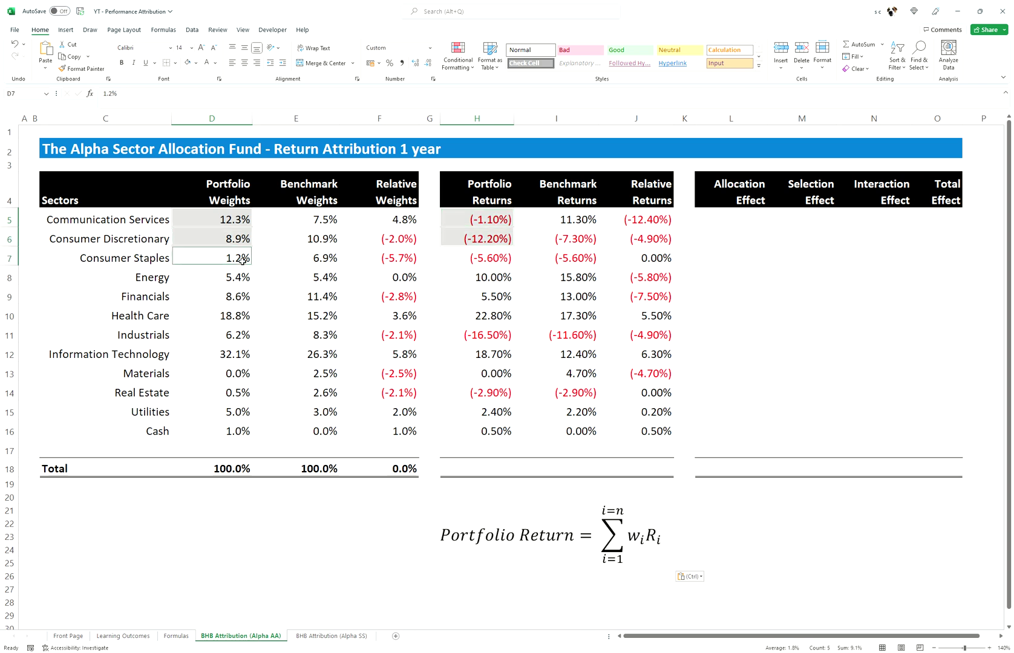
{"action": "left_click", "coordinate": [506, 258], "text": "ctrl"}
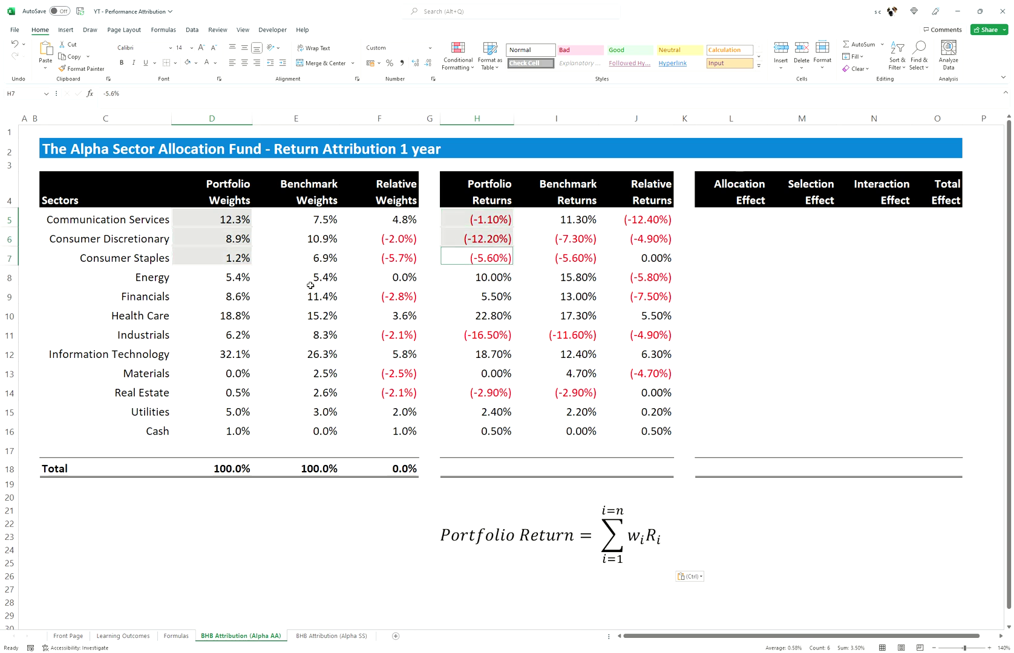
{"action": "left_click", "coordinate": [230, 278], "text": "ctrl"}
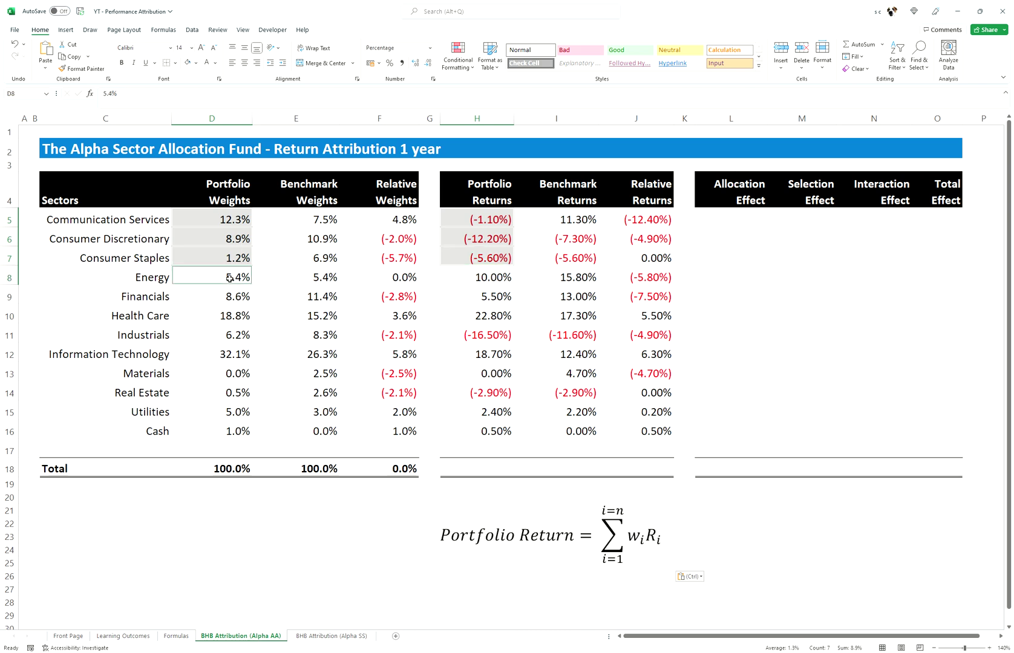
{"action": "left_click", "coordinate": [470, 277], "text": "ctrl"}
{"action": "left_click", "coordinate": [231, 304], "text": "ctrl"}
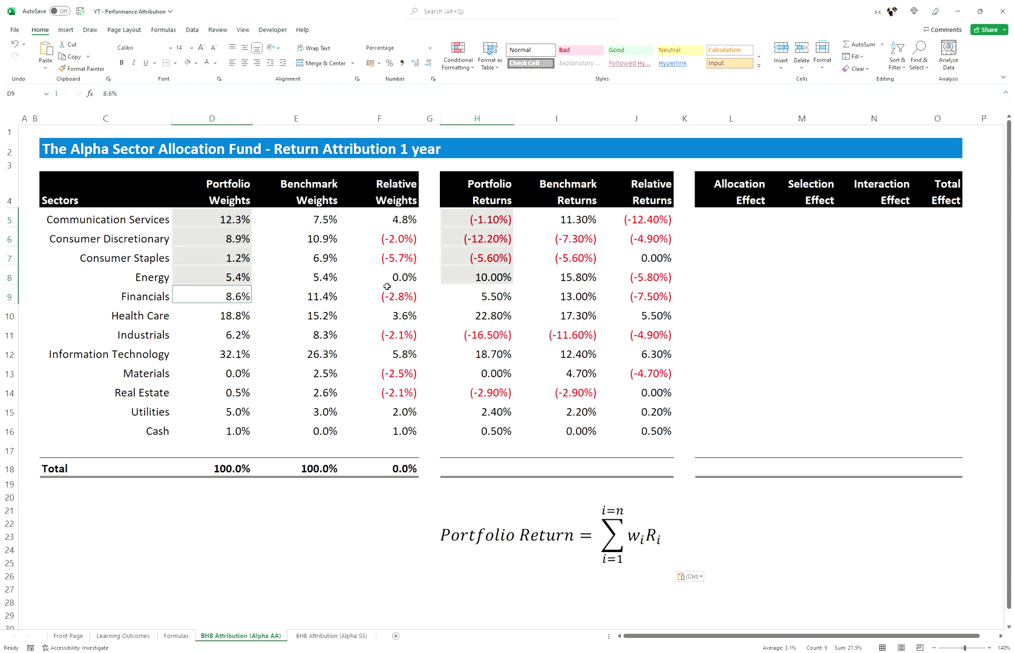
{"action": "left_click", "coordinate": [478, 297], "text": "ctrl"}
Step: Calculate the total portfolio return in H18 with =SUMPRODUCT(D5:D16,H5:H16)
{"action": "left_click", "coordinate": [505, 470]}
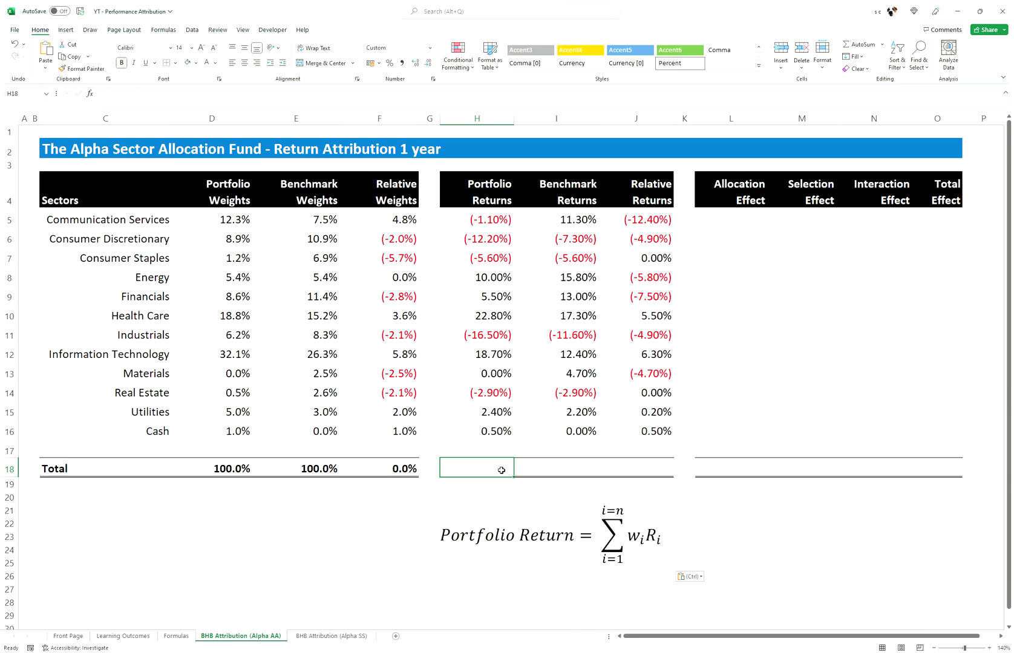
{"action": "type", "text": "=sumpr"}
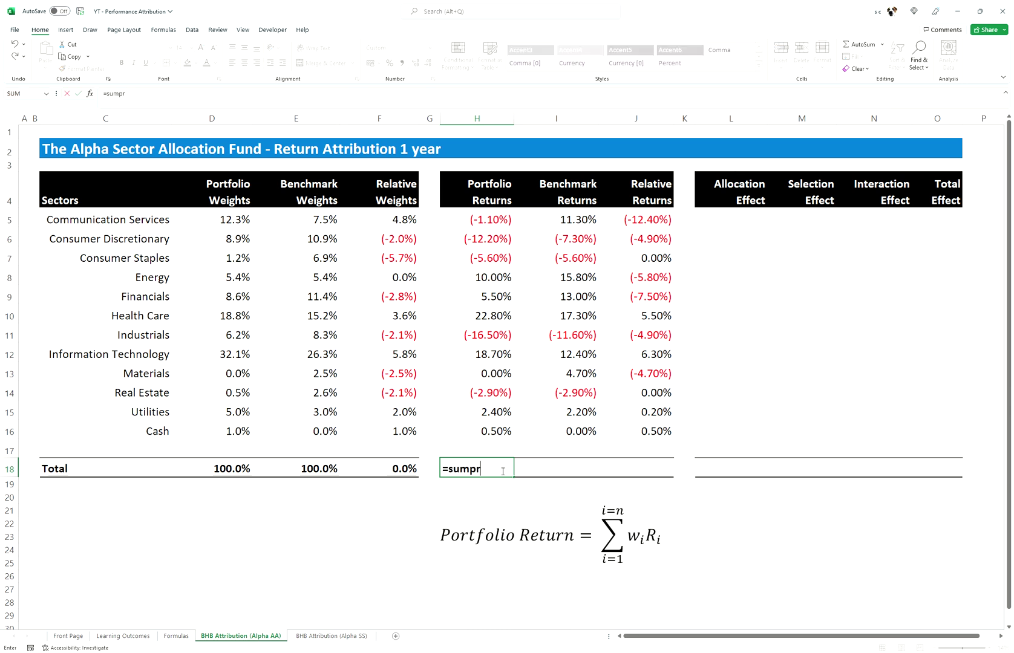
{"action": "type", "text": "oduct("}
{"action": "left_click_drag", "start_coordinate": [237, 219], "coordinate": [222, 428]}
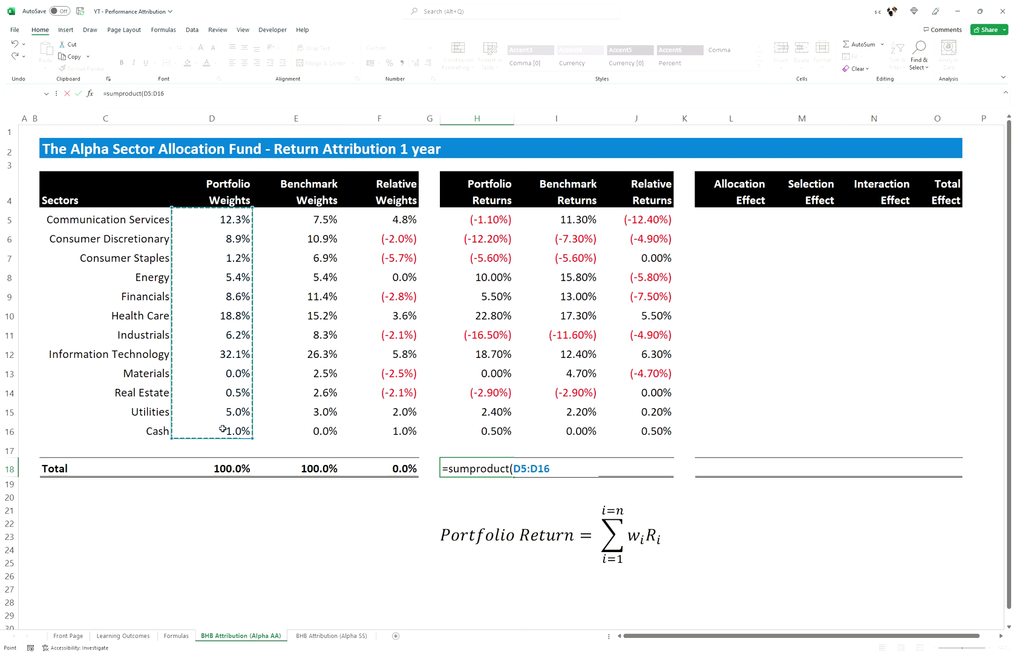
{"action": "type", "text": ","}
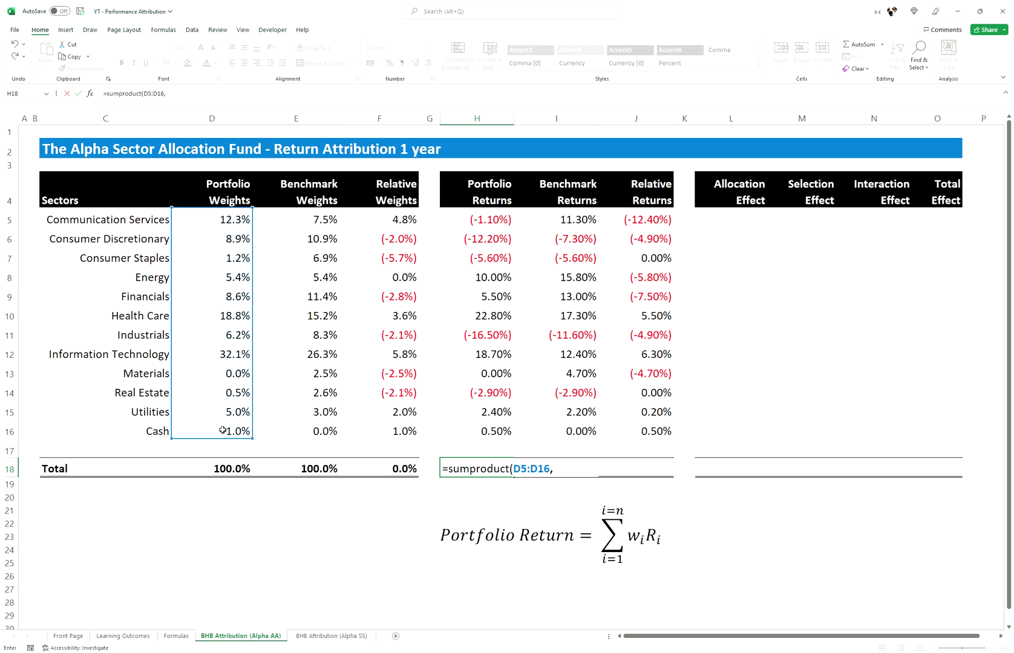
{"action": "left_click_drag", "start_coordinate": [506, 220], "coordinate": [497, 434]}
{"action": "type", "text": ")"}
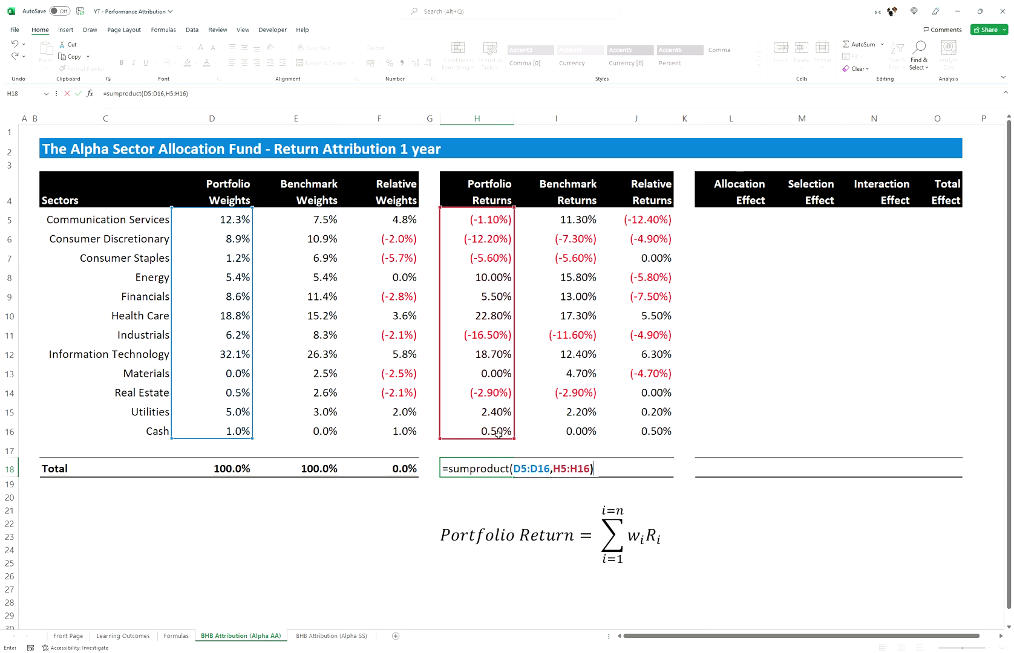
{"action": "key", "text": "Return"}
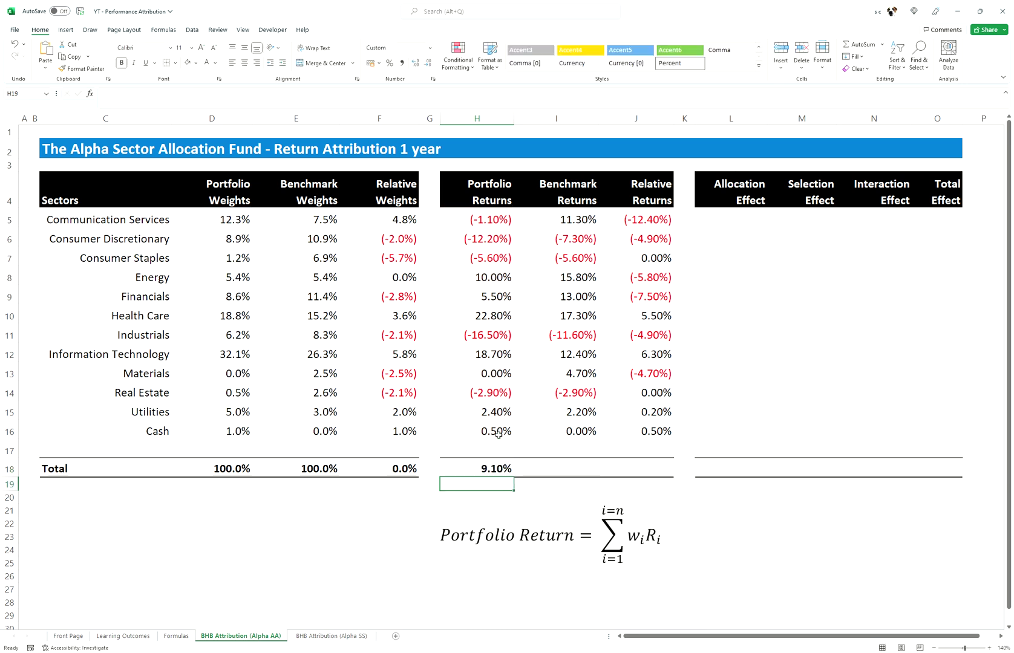
Step: Calculate the total benchmark return in I18 as the SUMPRODUCT of benchmark weights E5:E16 and benchmark returns I5:I16
{"action": "left_click", "coordinate": [568, 468]}
{"action": "type", "text": "=sum"}
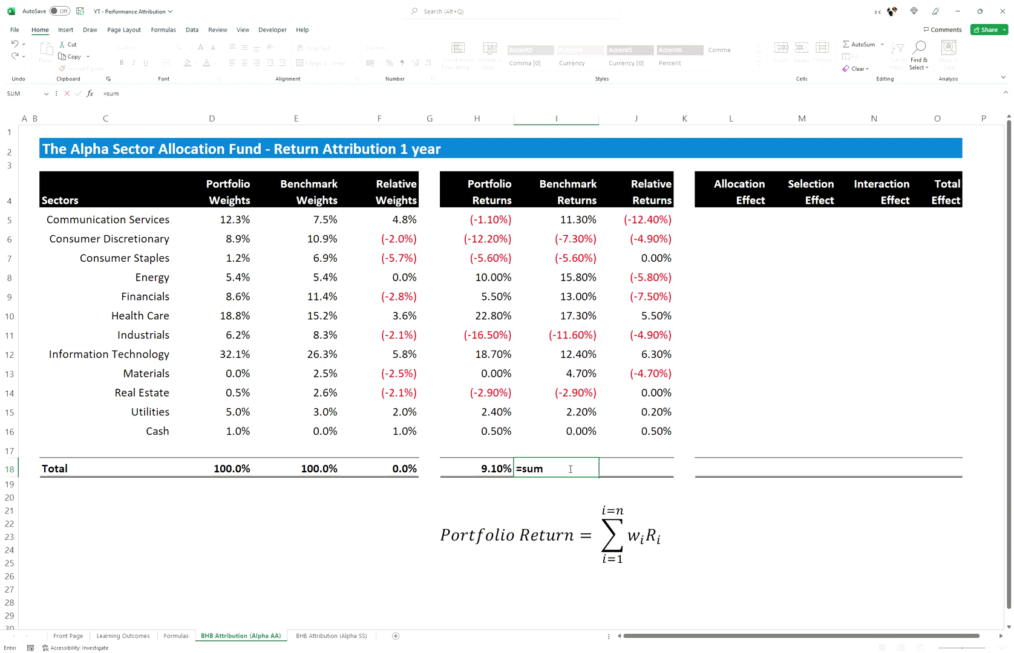
{"action": "type", "text": "product("}
{"action": "left_click_drag", "start_coordinate": [309, 222], "coordinate": [314, 435]}
{"action": "type", "text": ","}
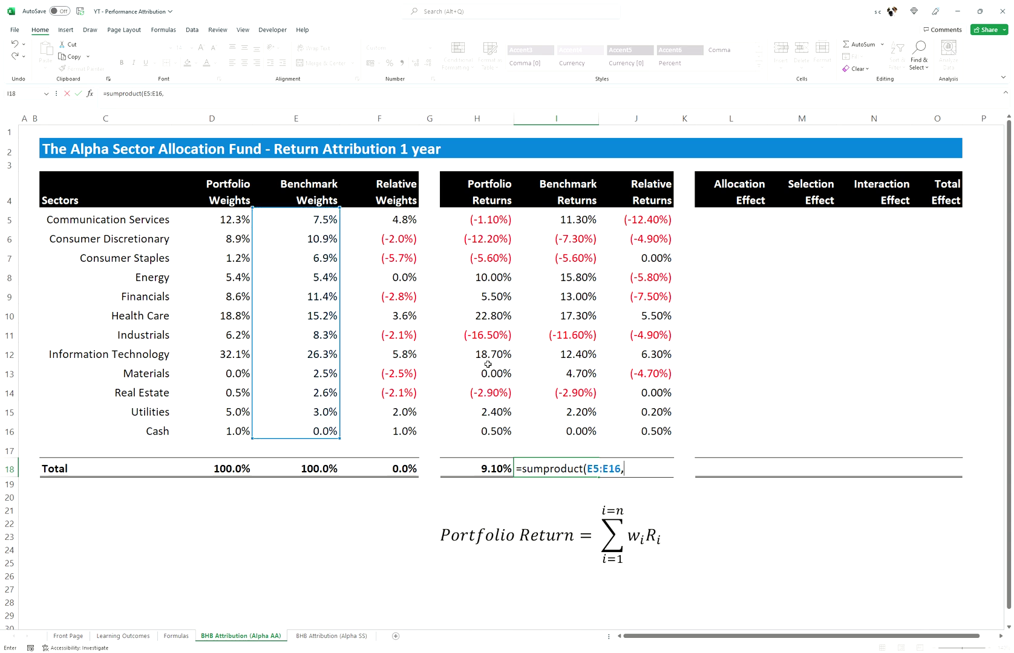
{"action": "left_click", "coordinate": [503, 222]}
{"action": "left_click_drag", "start_coordinate": [556, 222], "coordinate": [555, 427]}
{"action": "key", "text": "Return"}
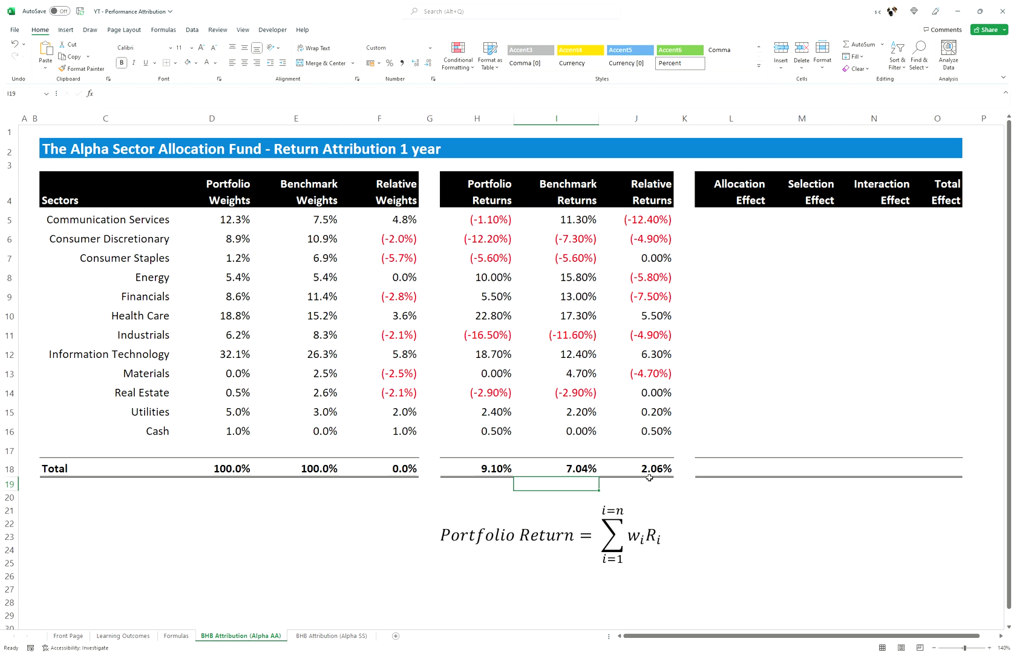
Step: Delete the pasted Portfolio Return equation from below the returns table
{"action": "left_click", "coordinate": [637, 552]}
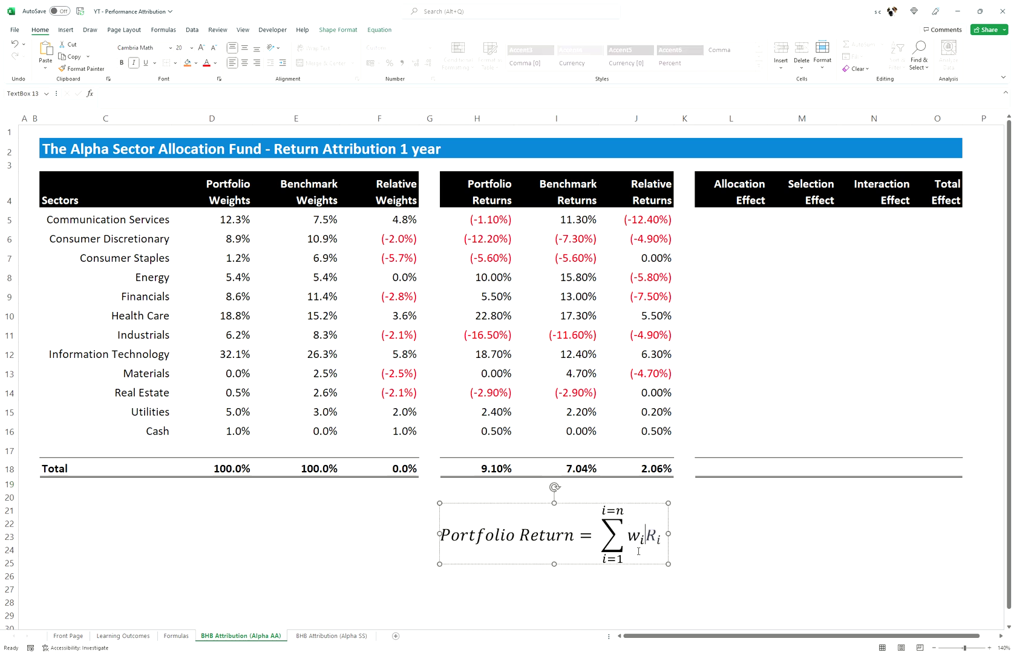
{"action": "key", "text": "Escape"}
{"action": "key", "text": "Delete"}
Step: Review the Allocation Effect, Selection Effect and Interaction Effect column headings of the attribution table
{"action": "left_click", "coordinate": [741, 187]}
{"action": "left_click", "coordinate": [795, 198]}
{"action": "left_click", "coordinate": [865, 194]}
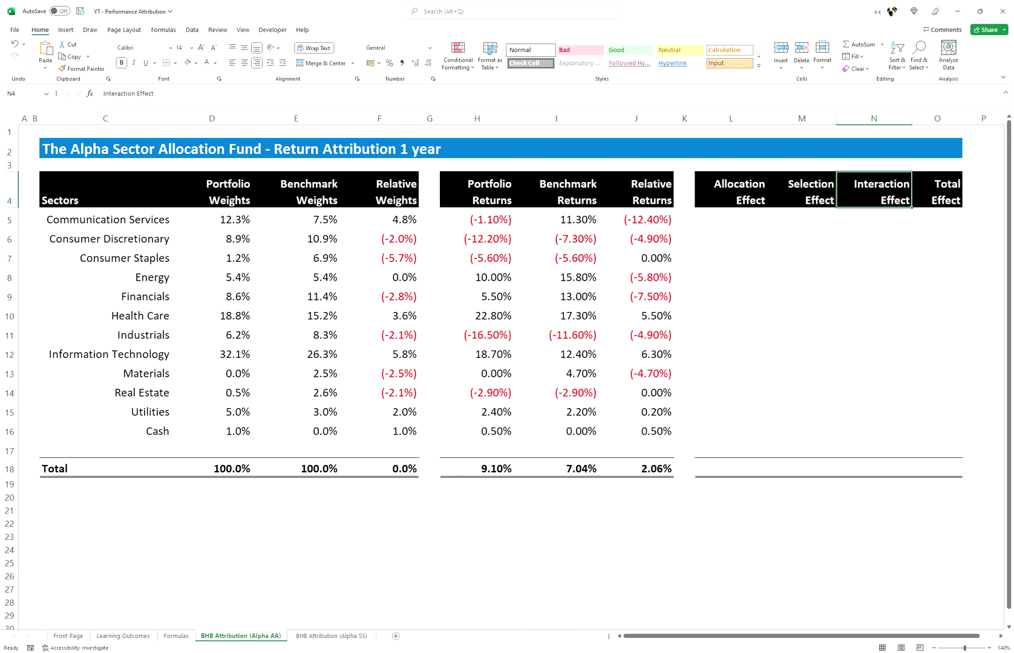
Step: Copy the Allocation Effect equation from the Formulas sheet and paste it below the returns table at H20 on BHB Attribution (Alpha AA)
{"action": "left_click", "coordinate": [176, 640]}
{"action": "left_click", "coordinate": [162, 375]}
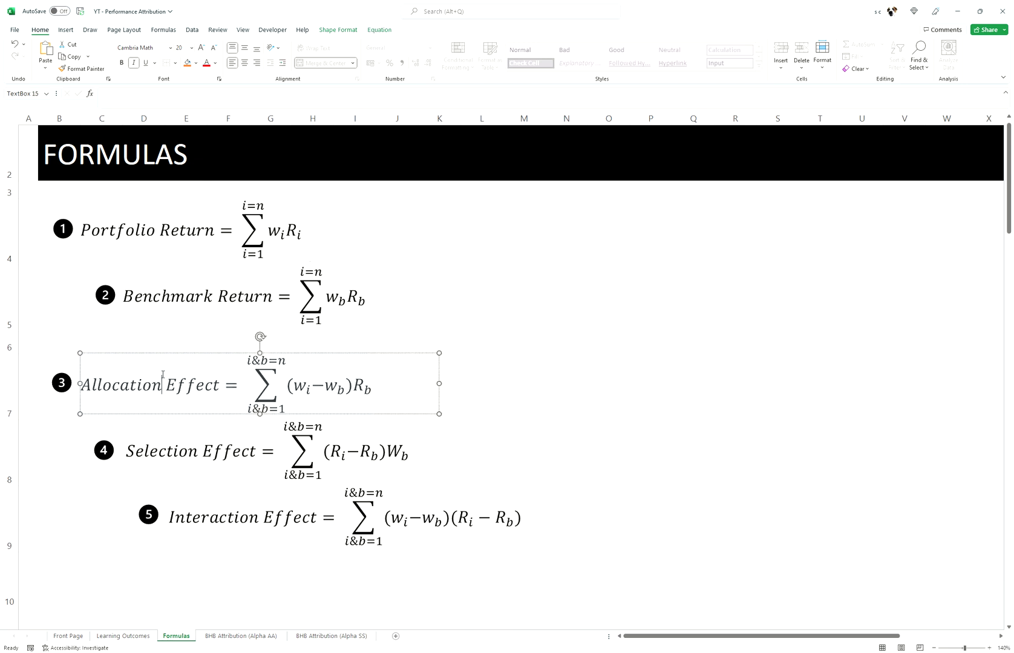
{"action": "left_click", "coordinate": [182, 418]}
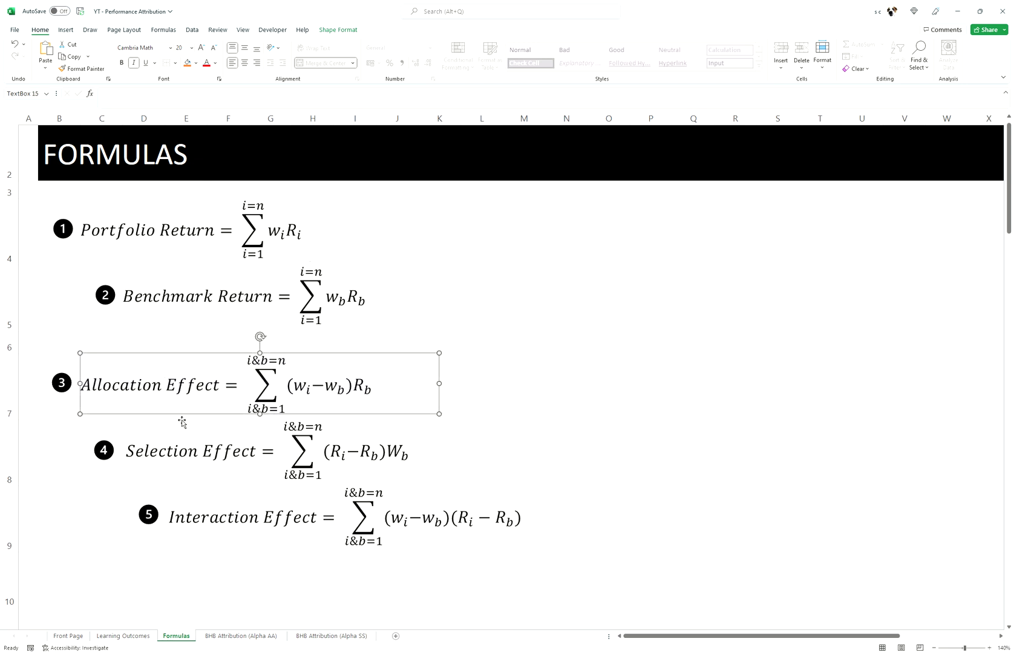
{"action": "left_click", "coordinate": [225, 640]}
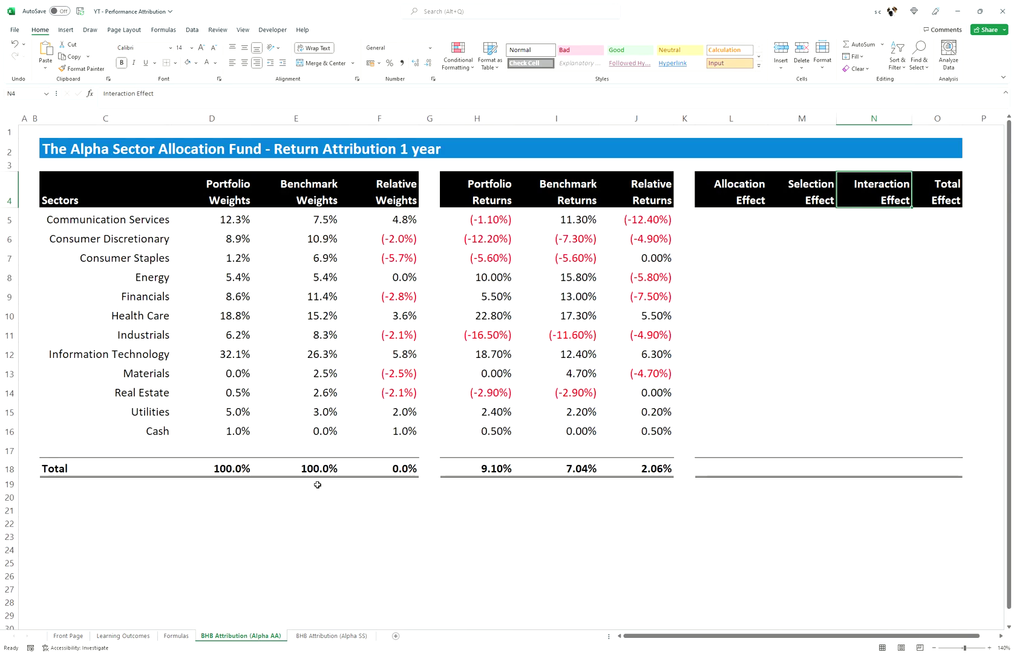
{"action": "left_click", "coordinate": [465, 495]}
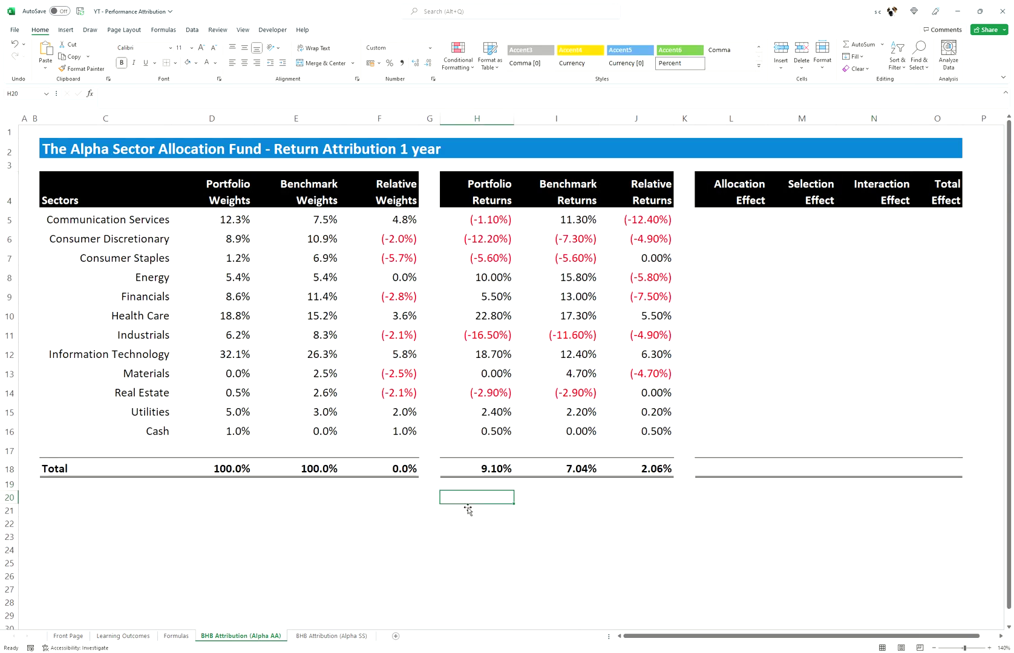
{"action": "key", "text": "ctrl+v"}
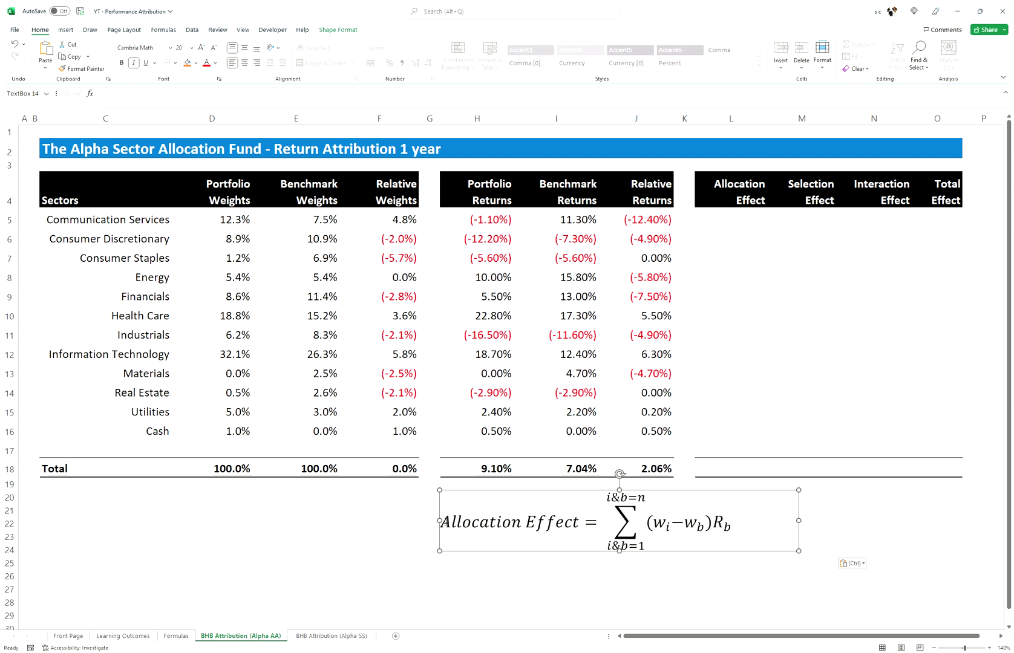
Step: Calculate the Communication Services allocation effect in L5 with =(D5-E5)*I5
{"action": "left_click", "coordinate": [738, 223]}
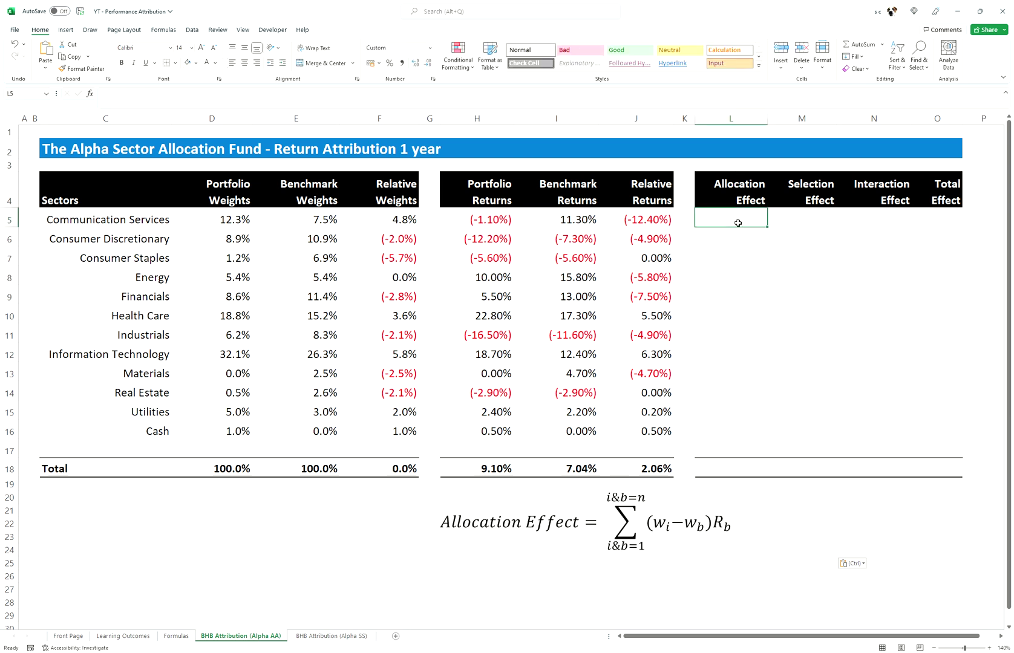
{"action": "type", "text": "=("}
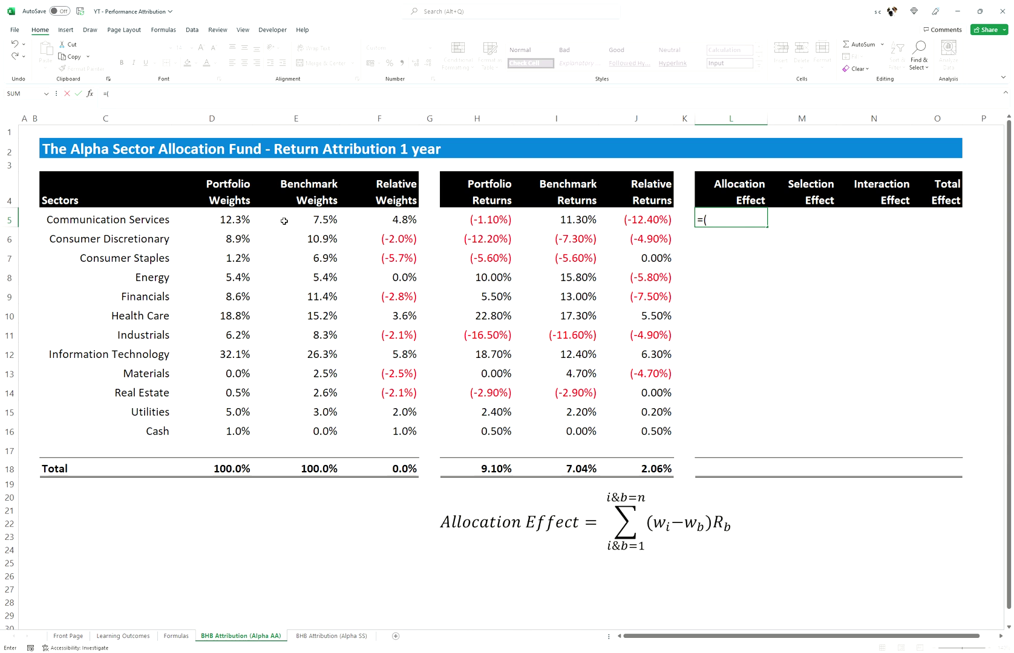
{"action": "left_click", "coordinate": [242, 225]}
{"action": "type", "text": "-"}
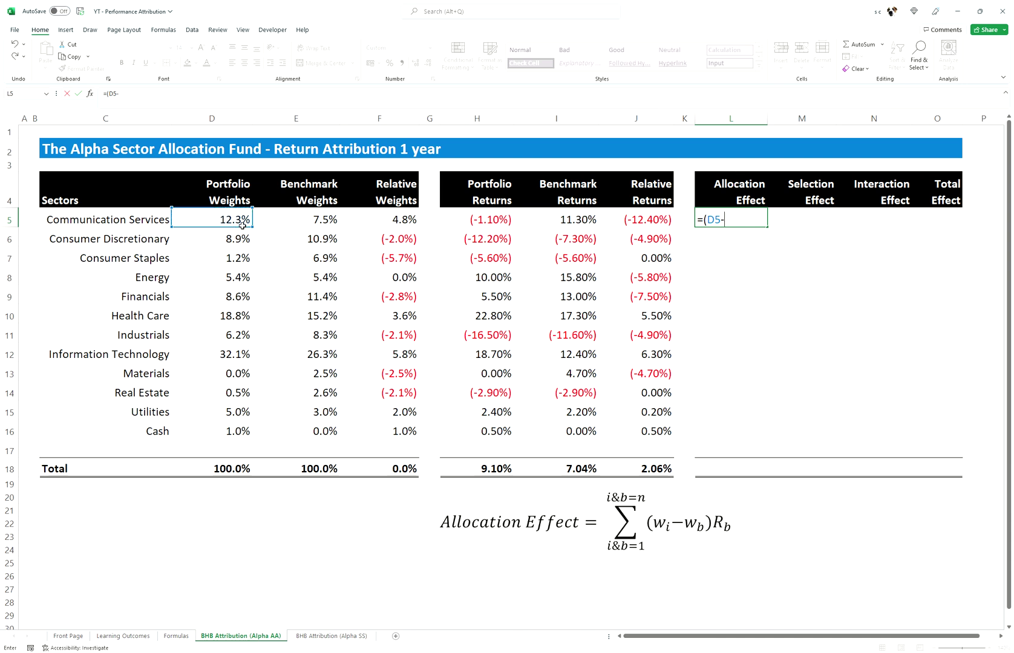
{"action": "left_click", "coordinate": [307, 227]}
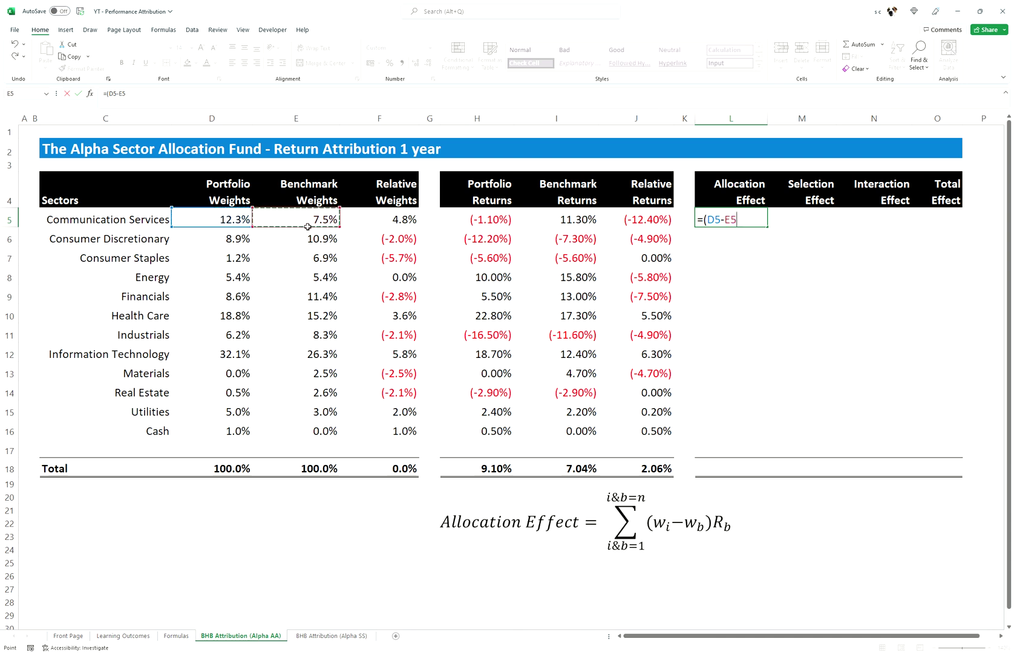
{"action": "type", "text": ")*"}
{"action": "left_click", "coordinate": [571, 225]}
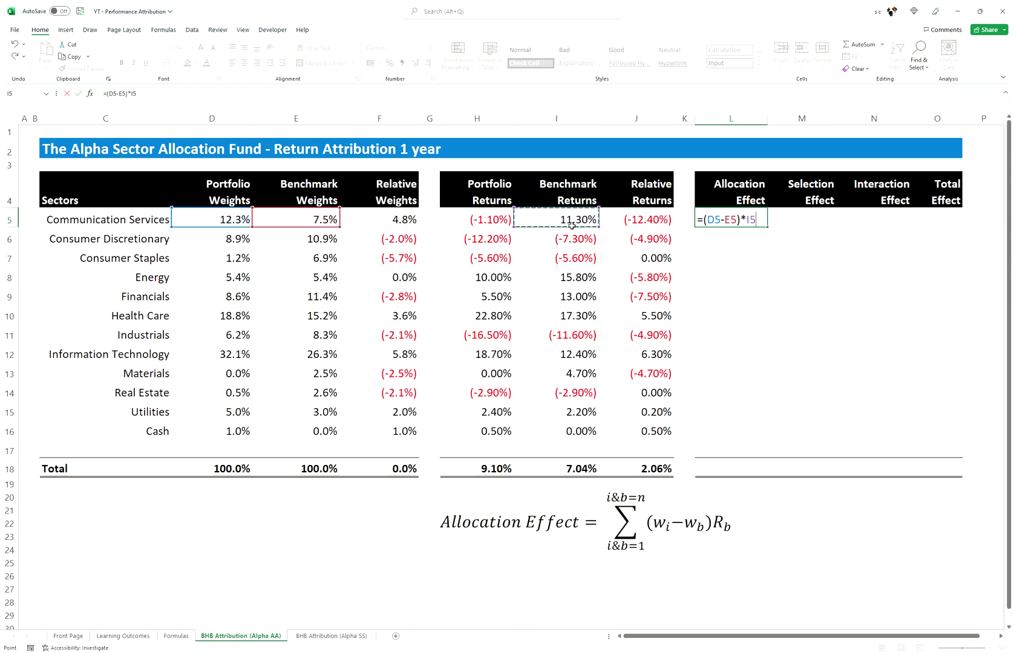
{"action": "key", "text": "Return"}
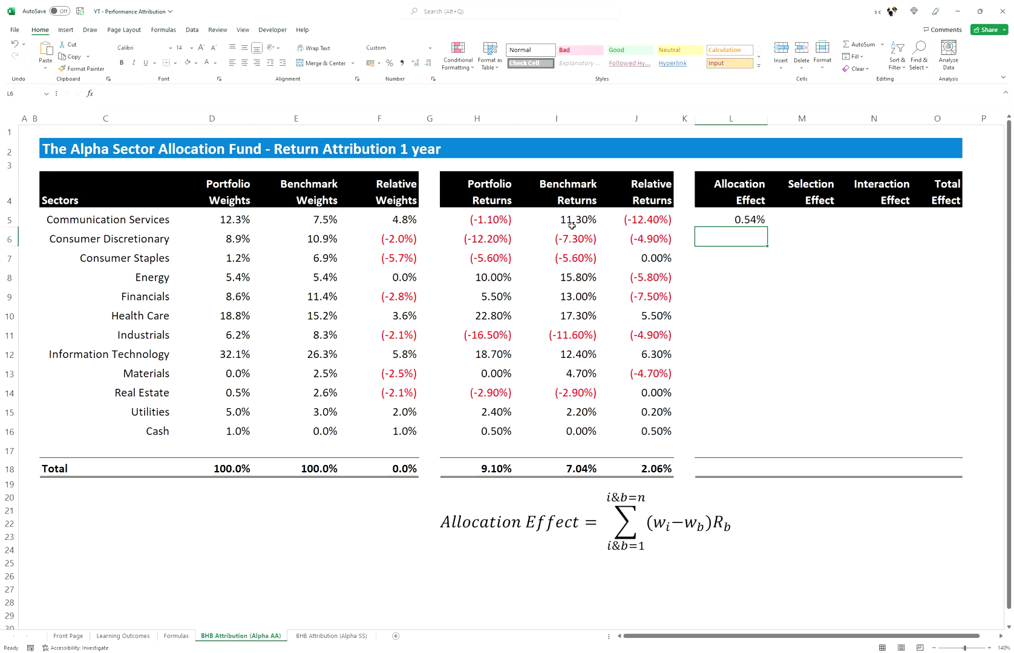
Step: Fill the allocation effect formula from L5 down to L16 and check the total in L18
{"action": "left_click", "coordinate": [761, 223]}
{"action": "left_click_drag", "start_coordinate": [768, 228], "coordinate": [735, 443]}
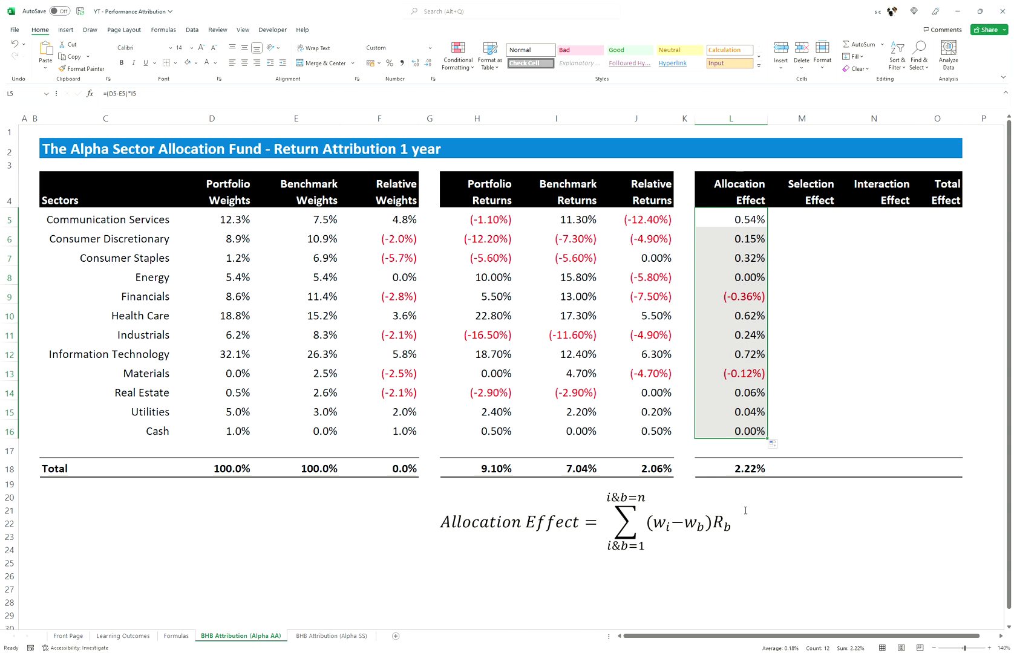
{"action": "left_click", "coordinate": [756, 477]}
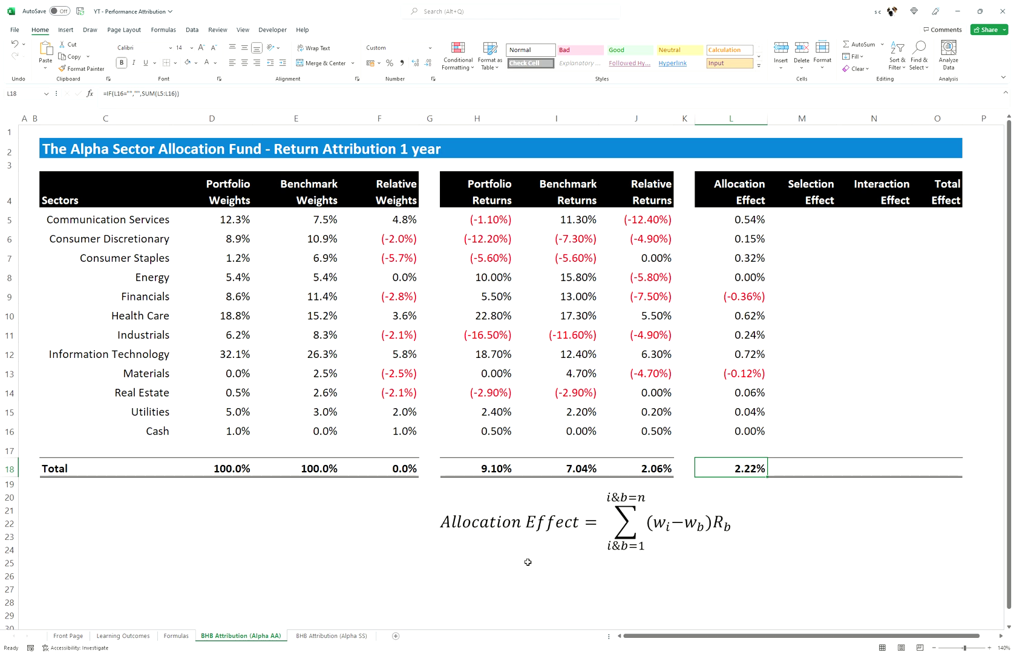
Step: Delete the pasted Allocation Effect equation from below the returns table
{"action": "left_click", "coordinate": [535, 526]}
{"action": "left_click", "coordinate": [548, 497]}
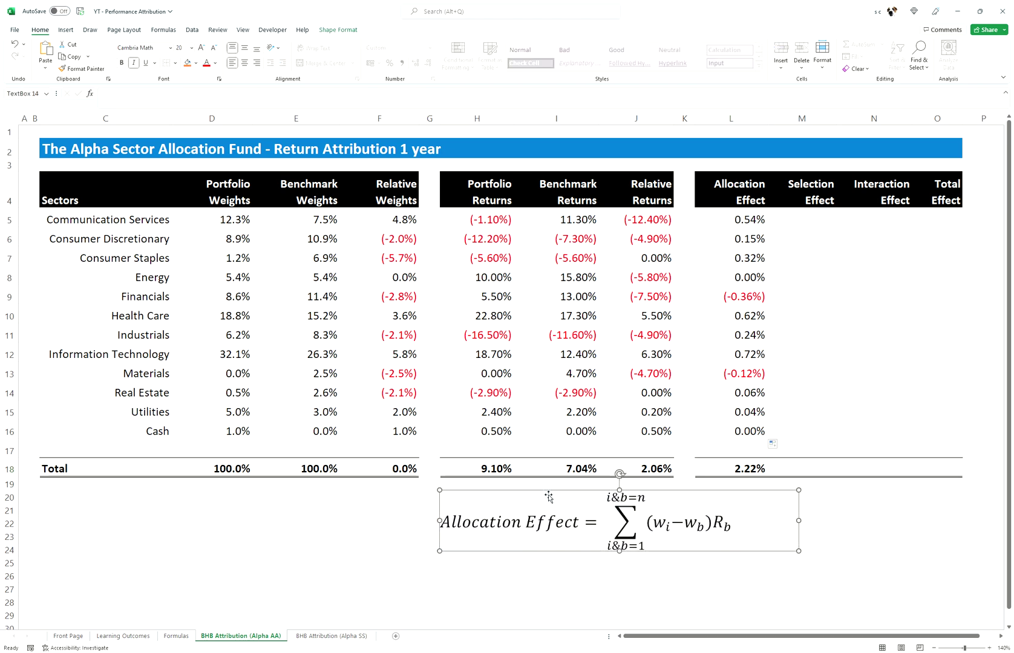
{"action": "key", "text": "Delete"}
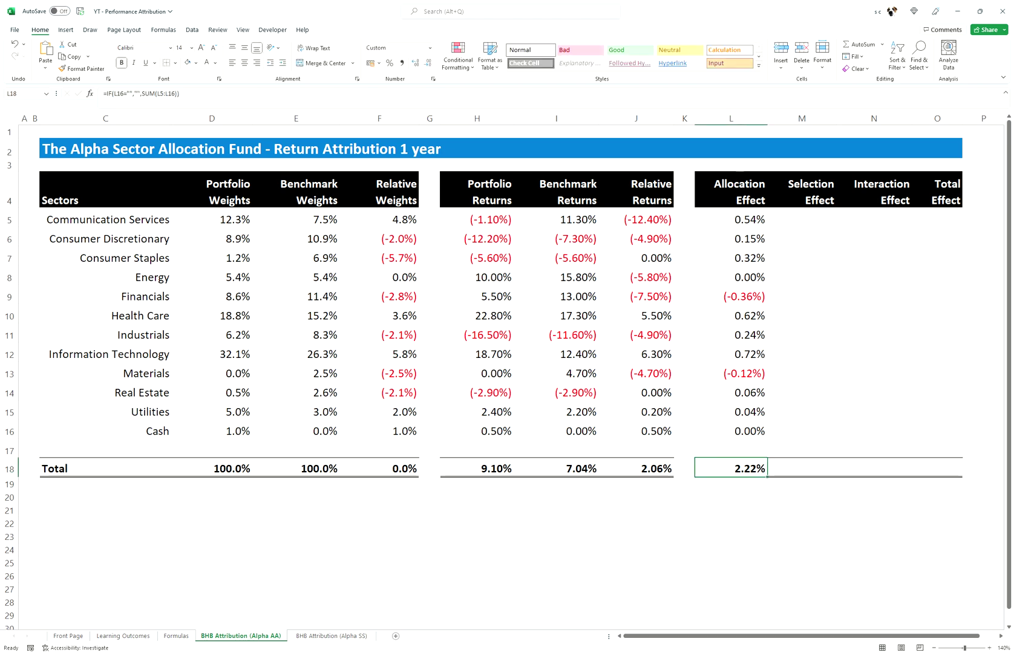
Step: Copy the Selection Effect equation from the Formulas sheet and paste it below the returns table on BHB Attribution (Alpha AA)
{"action": "left_click", "coordinate": [180, 637]}
{"action": "left_click", "coordinate": [207, 464]}
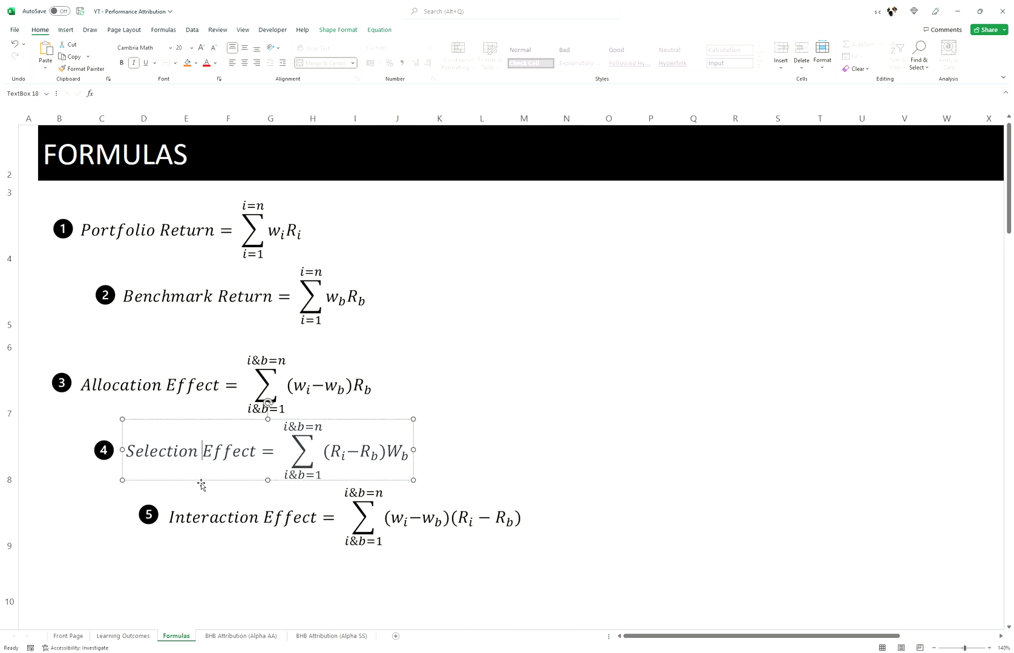
{"action": "left_click", "coordinate": [264, 637]}
{"action": "double_click", "coordinate": [505, 500]}
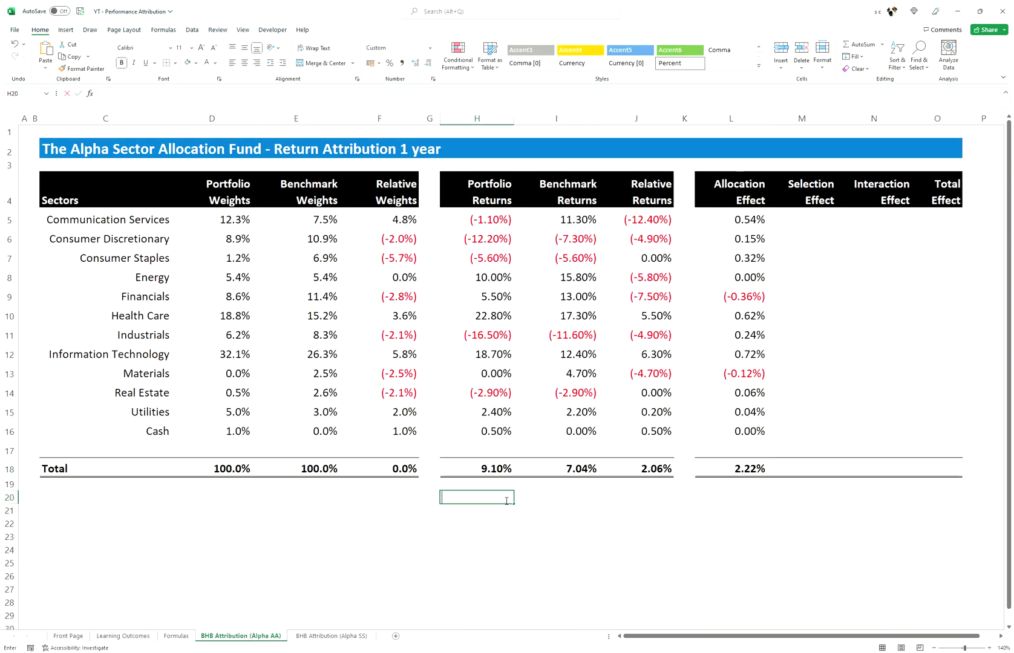
{"action": "left_click", "coordinate": [191, 636]}
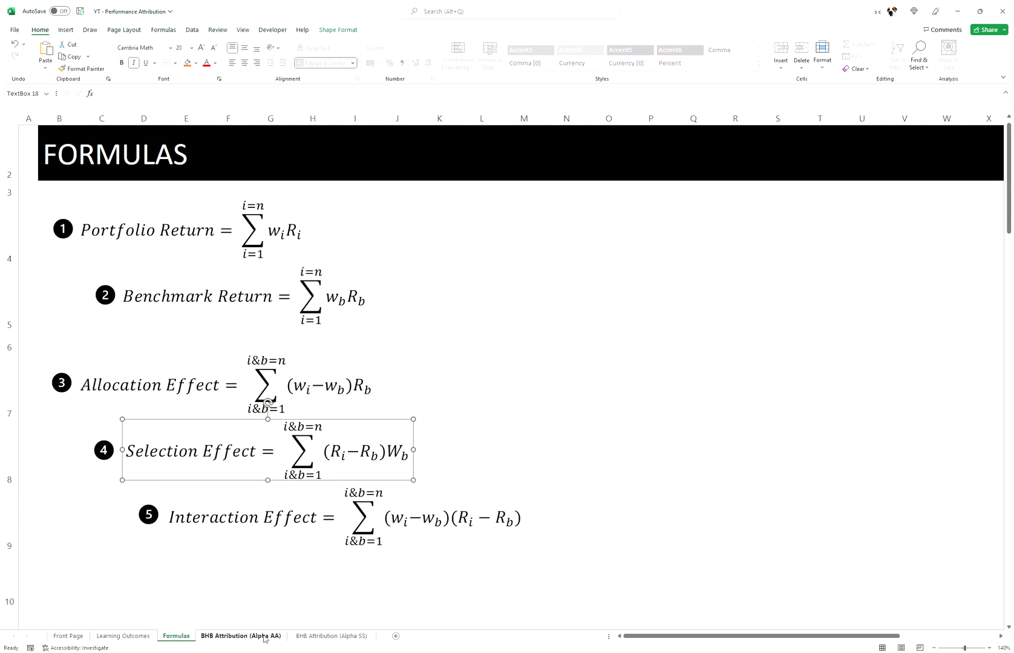
{"action": "left_click", "coordinate": [240, 635]}
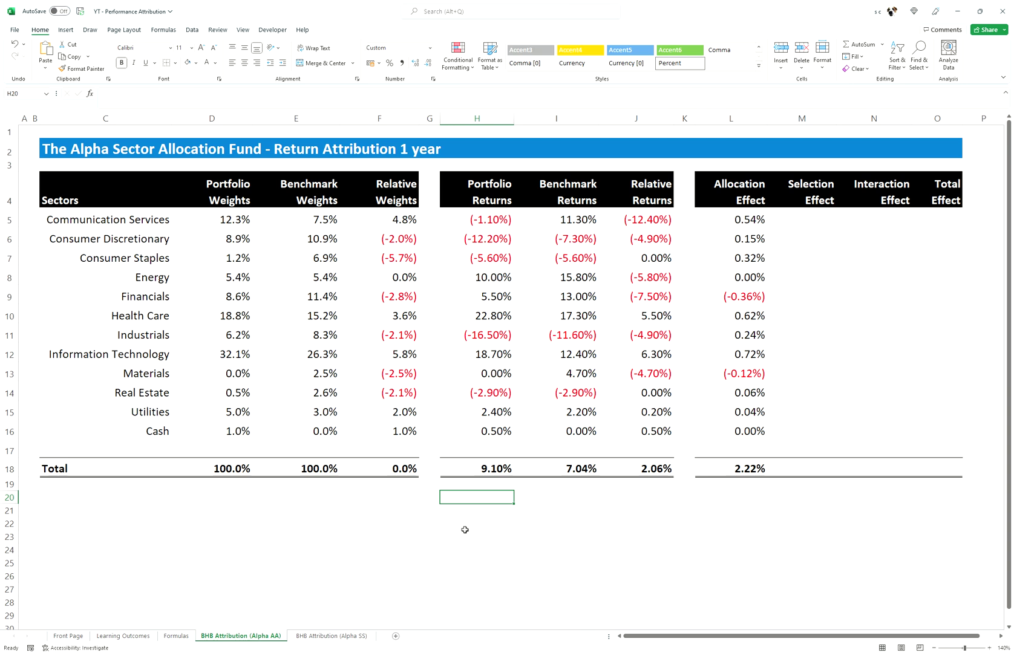
{"action": "left_click", "coordinate": [461, 524]}
{"action": "key", "text": "ctrl+v"}
{"action": "left_click", "coordinate": [367, 568]}
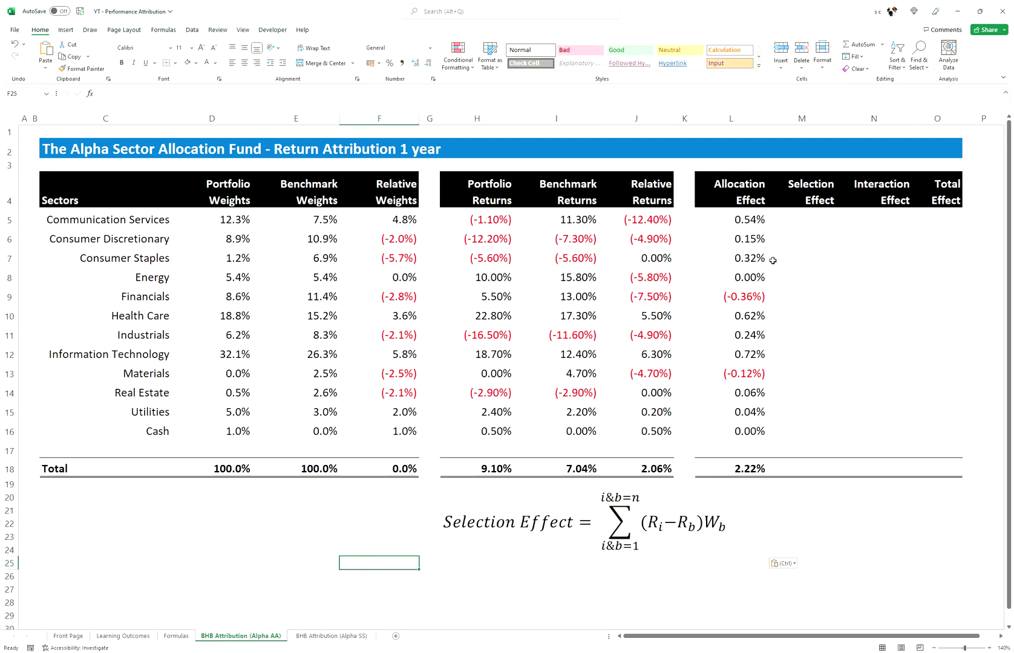
Step: Calculate the Communication Services selection effect in M5 with =(H5-I5)*E5
{"action": "left_click", "coordinate": [813, 223]}
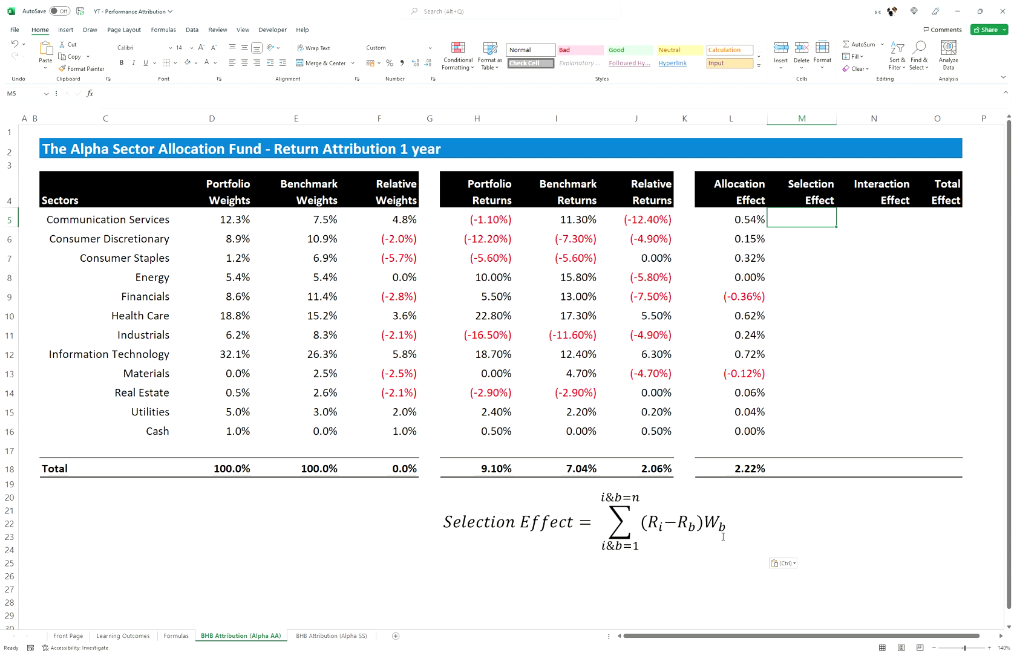
{"action": "type", "text": "=("}
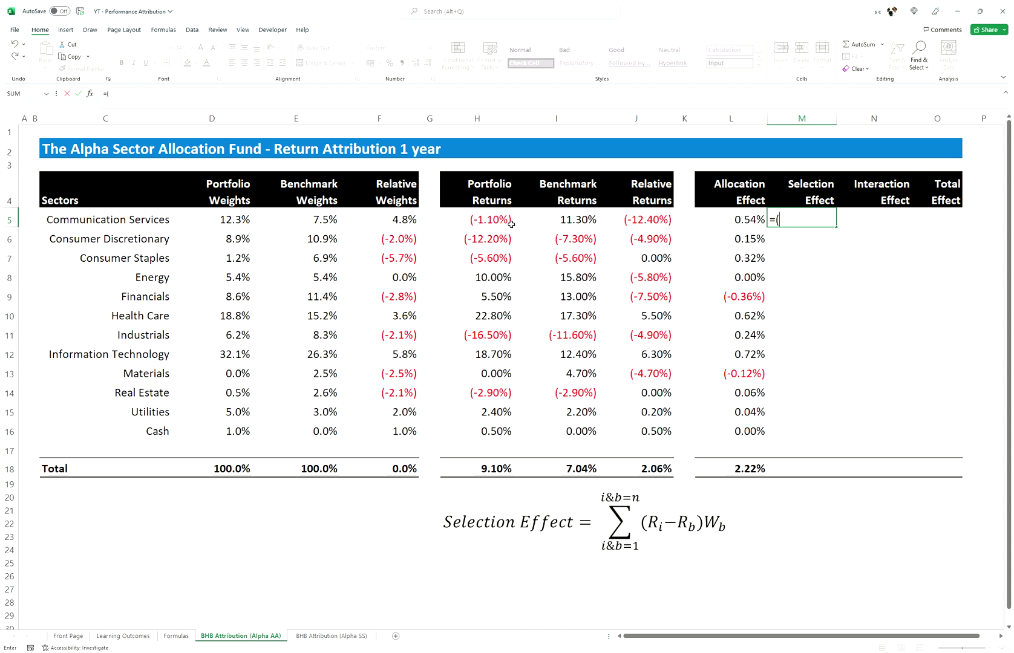
{"action": "left_click", "coordinate": [508, 221]}
{"action": "type", "text": "-"}
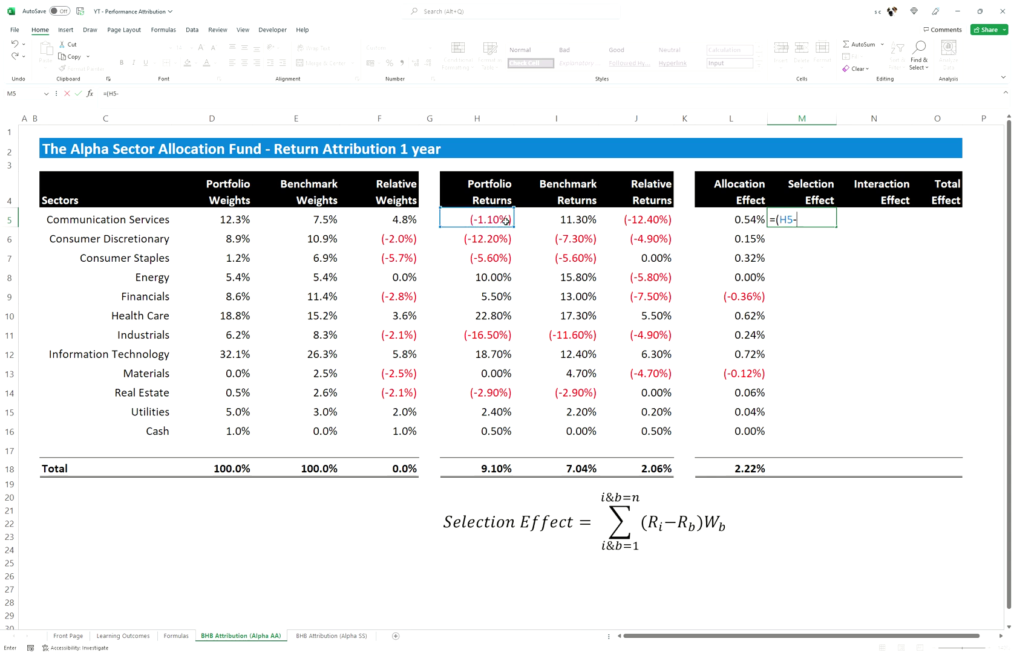
{"action": "left_click", "coordinate": [577, 225]}
{"action": "type", "text": ")*"}
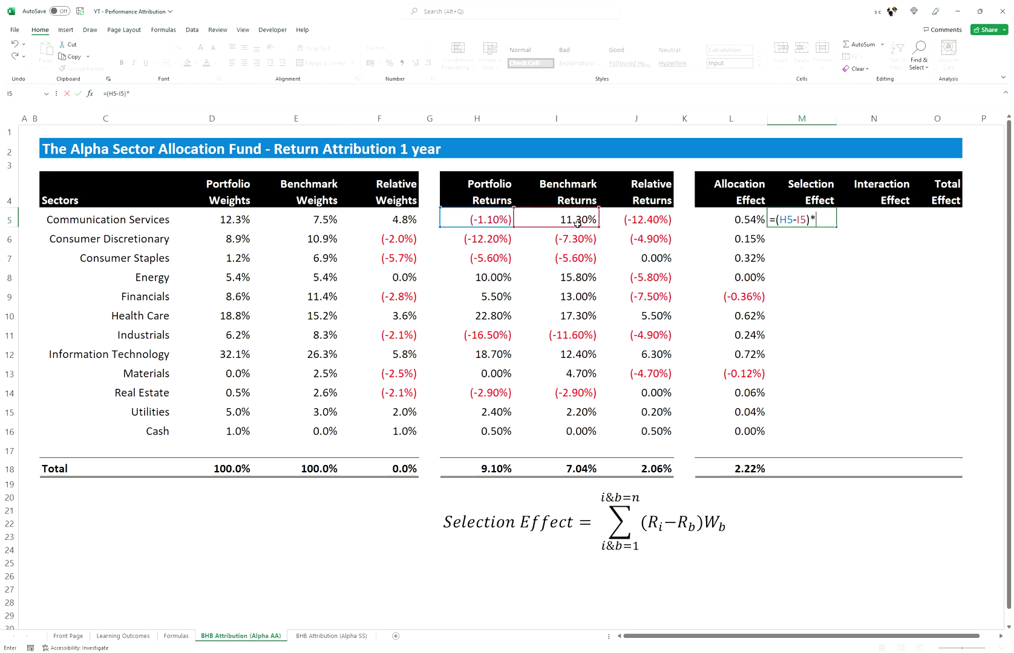
{"action": "left_click", "coordinate": [319, 225]}
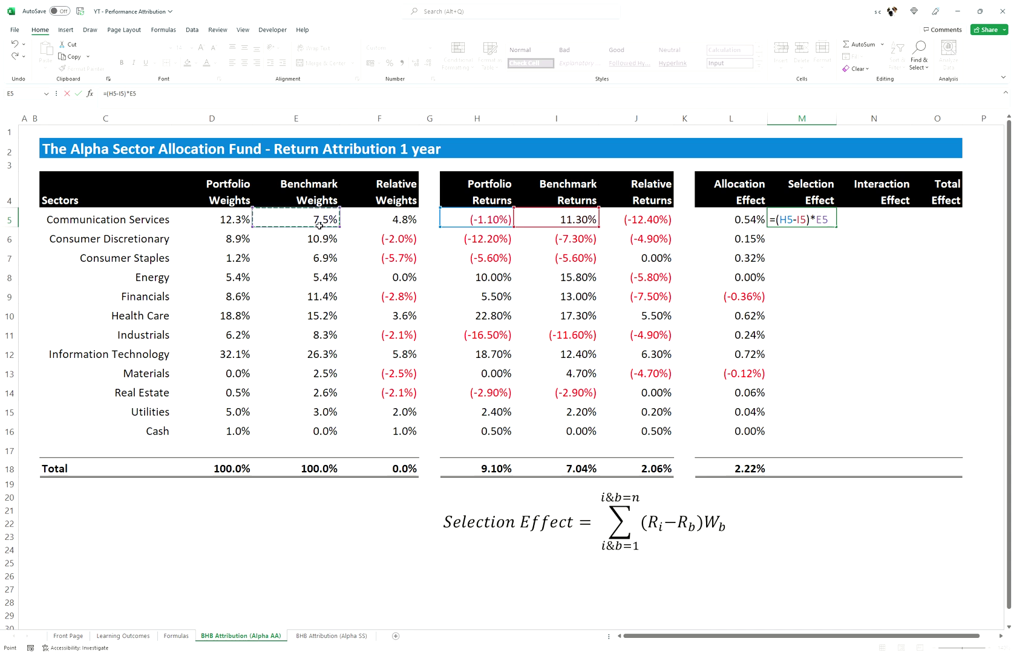
{"action": "key", "text": "Return"}
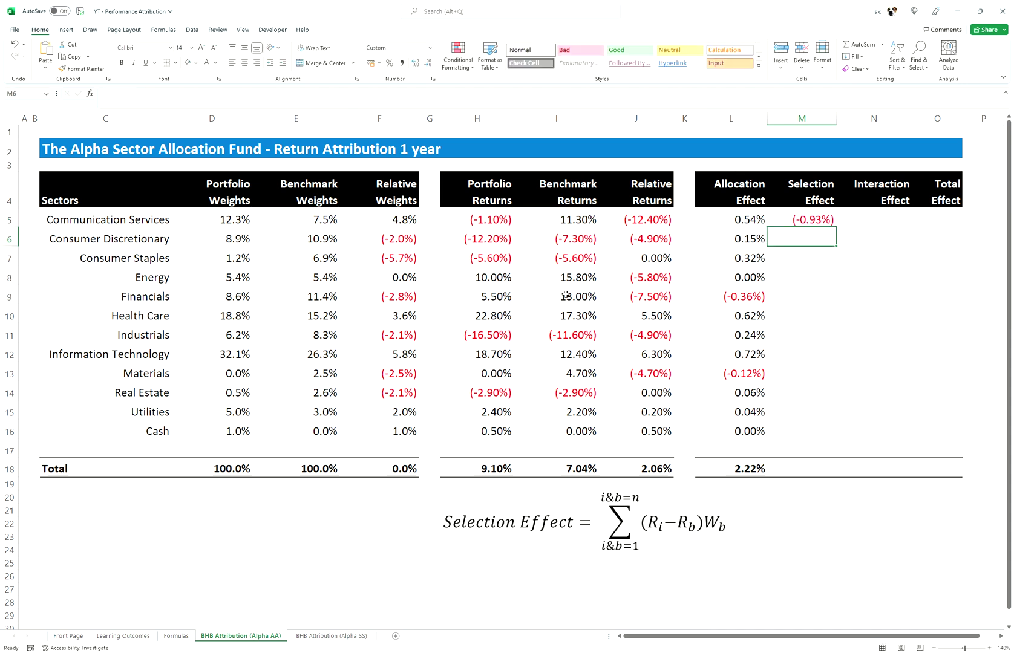
Step: Fill the selection effect formula from M5 down to M16 and check the total in M18
{"action": "left_click", "coordinate": [826, 220]}
{"action": "left_click_drag", "start_coordinate": [837, 228], "coordinate": [810, 438]}
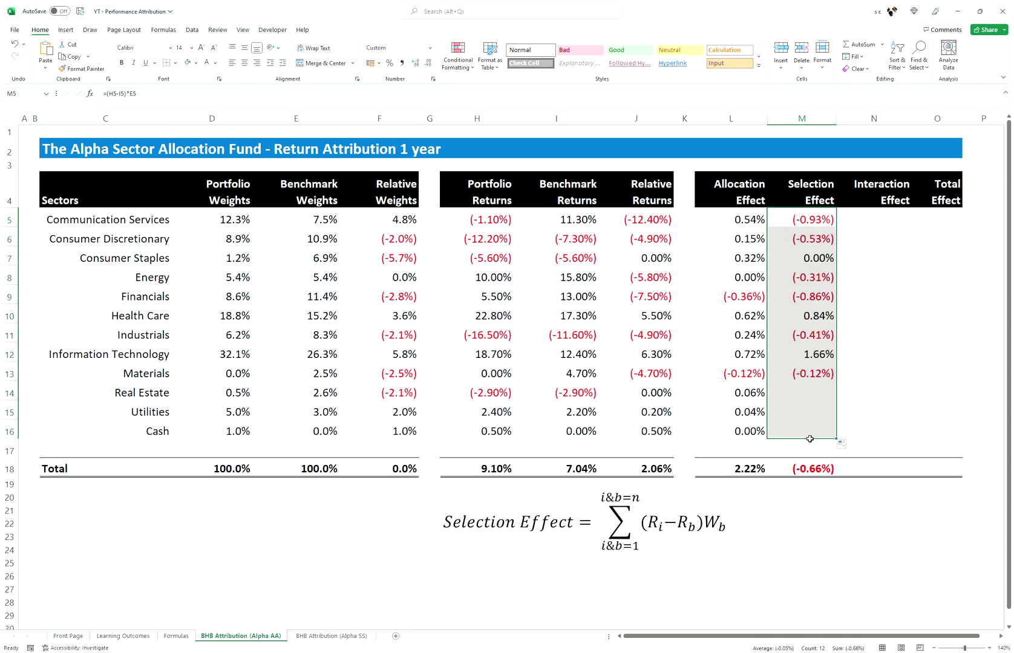
{"action": "left_click", "coordinate": [826, 469]}
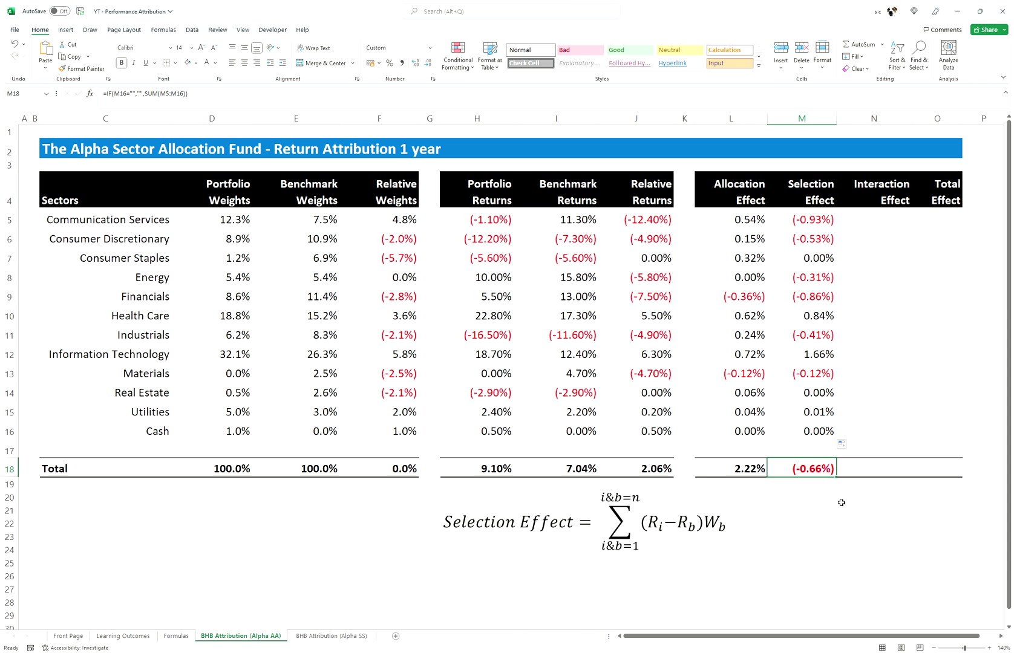
{"action": "left_click", "coordinate": [816, 510]}
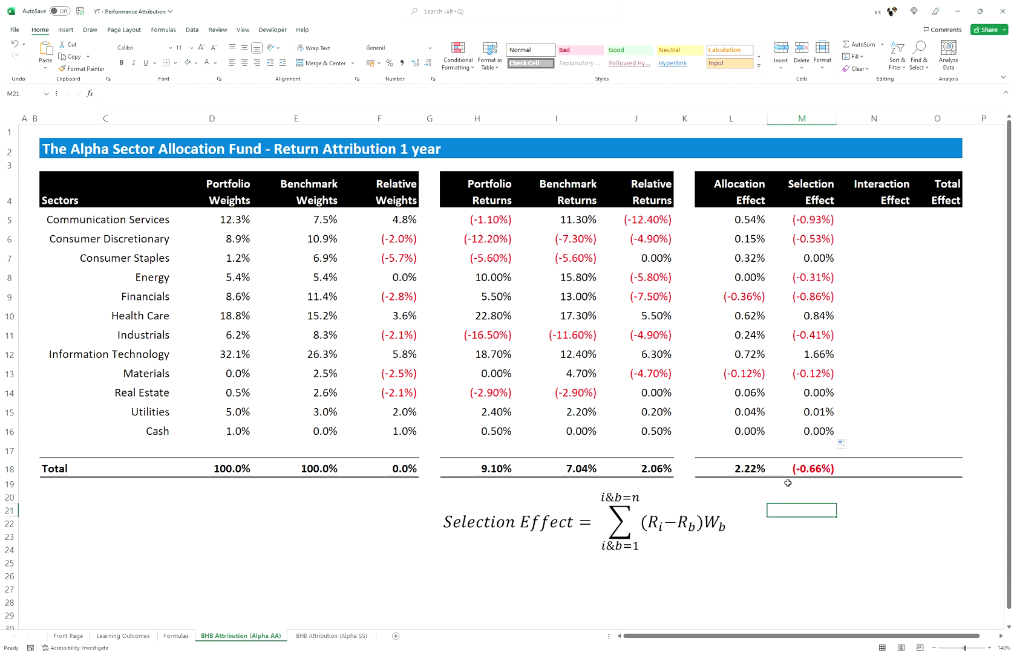
{"action": "type", "text": "="}
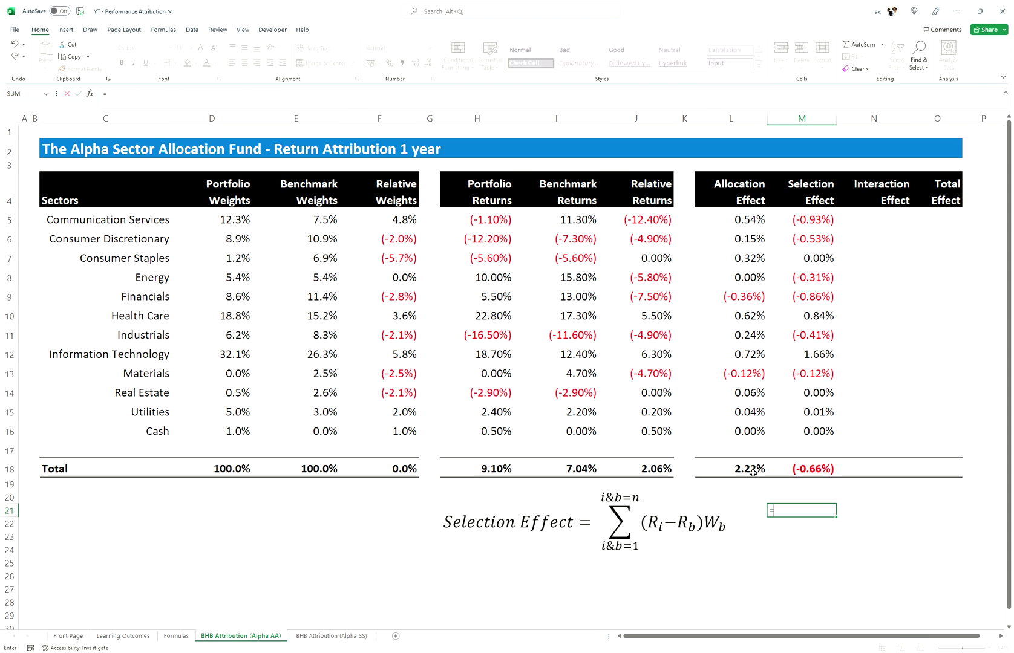
{"action": "scroll", "coordinate": [751, 472], "scroll_direction": "right", "scroll_amount": 1}
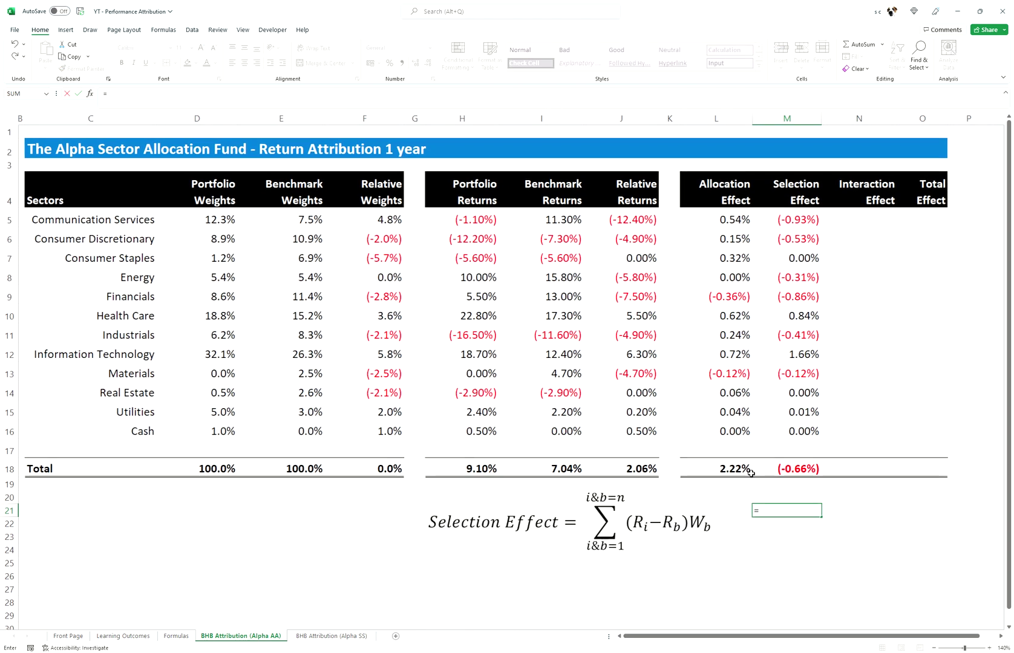
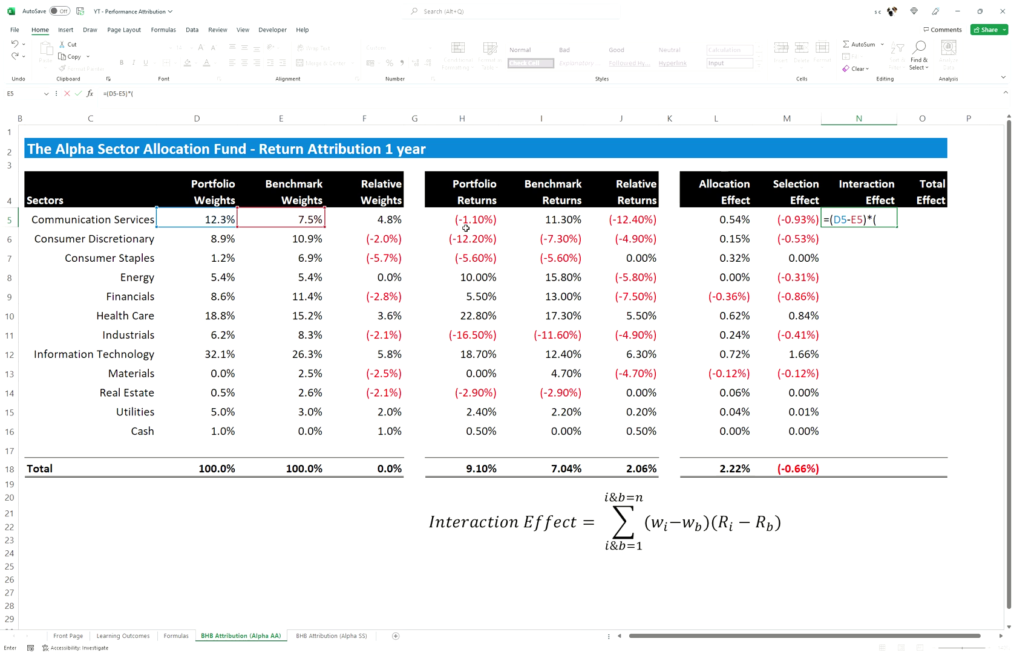
Step: Complete the interaction effect formula in N5 as =(D5-E5)*(H5-I5) and fill it down to N16
{"action": "left_click", "coordinate": [466, 227]}
{"action": "type", "text": "-"}
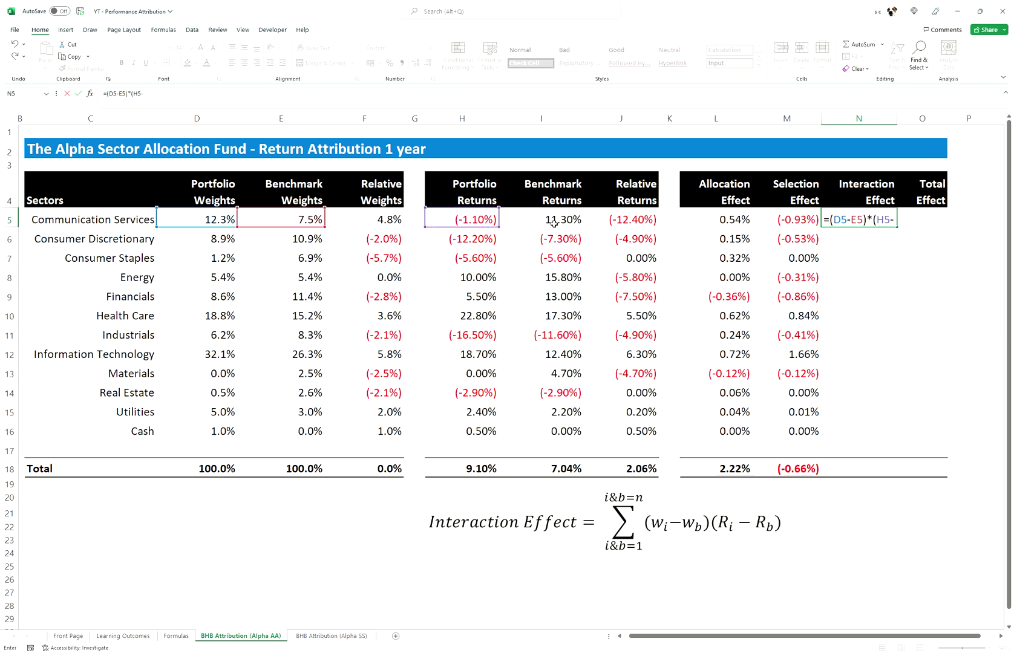
{"action": "left_click", "coordinate": [554, 223]}
{"action": "type", "text": ")"}
{"action": "key", "text": "Return"}
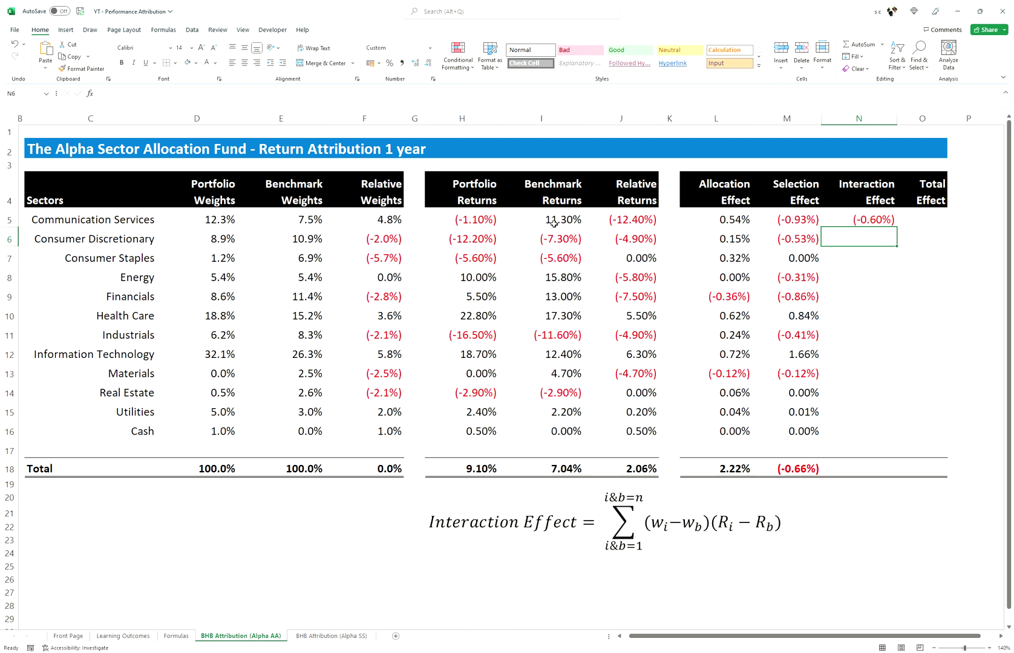
{"action": "left_click", "coordinate": [889, 222]}
{"action": "left_click_drag", "start_coordinate": [897, 228], "coordinate": [857, 439]}
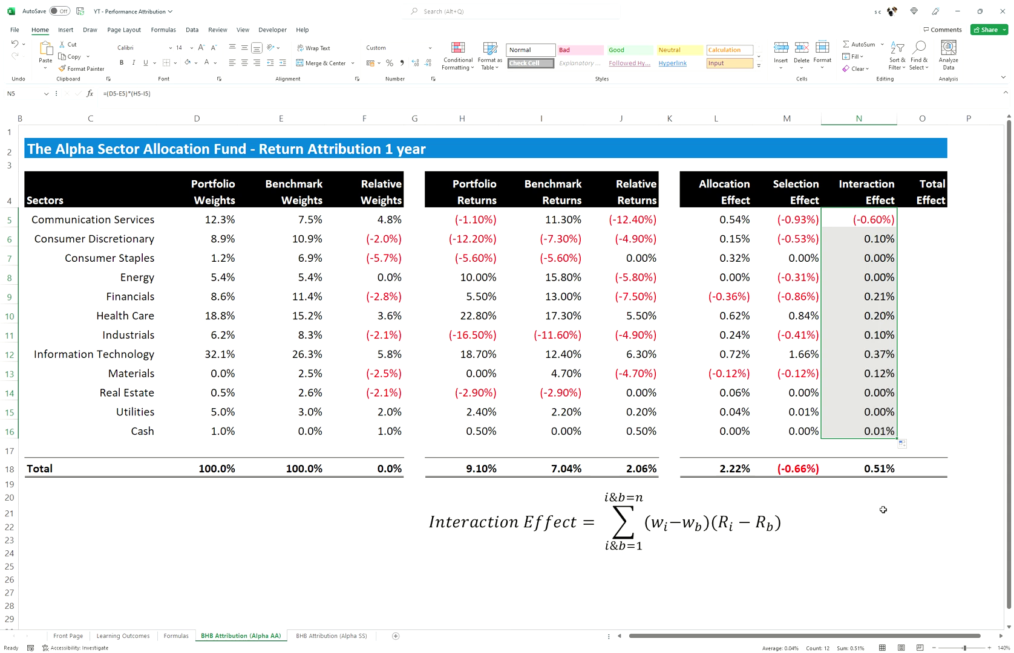
Step: Calculate the Communication Services total effect in O5 with =SUM(L5:N5) and fill it down to O16
{"action": "left_click", "coordinate": [922, 217]}
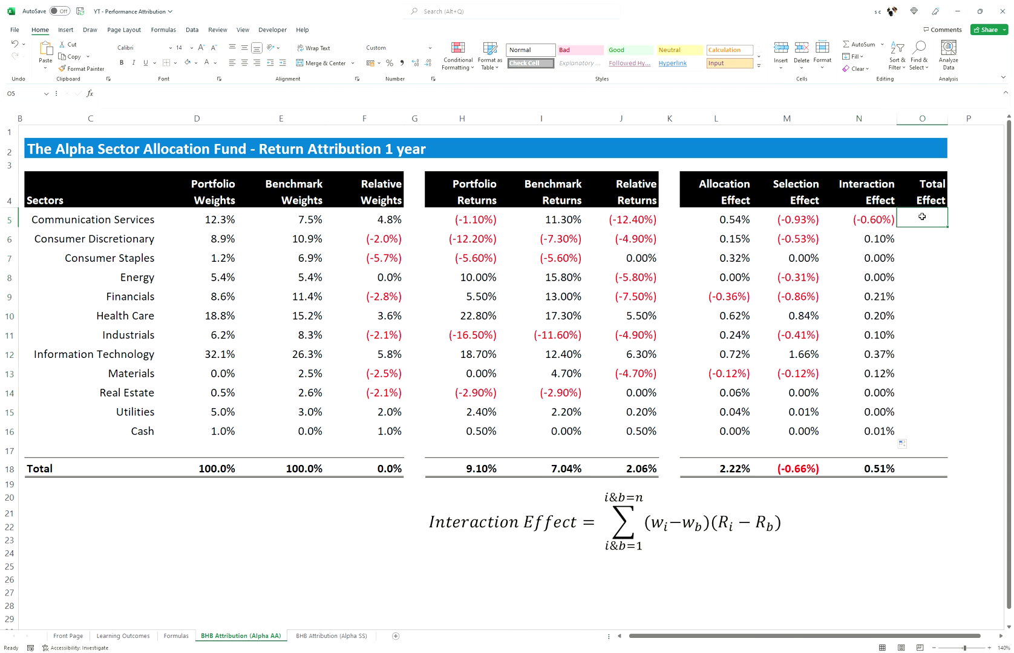
{"action": "type", "text": "=sum("}
{"action": "key", "text": "Left"}
{"action": "key", "text": "Left"}
{"action": "key", "text": "Left"}
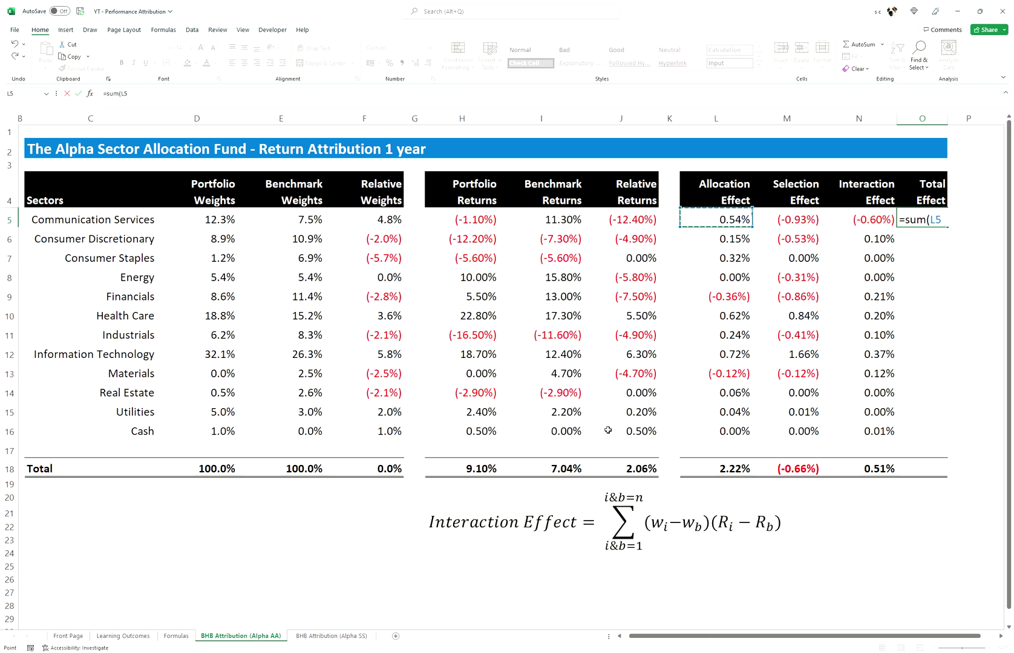
{"action": "key", "text": "shift+Right"}
{"action": "key", "text": "shift+Right"}
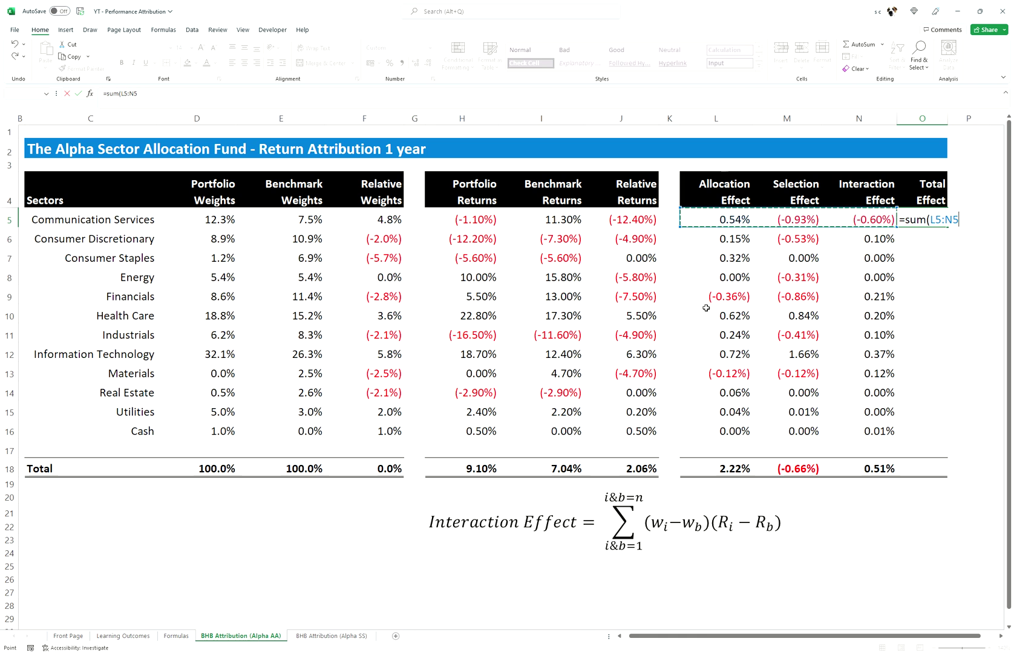
{"action": "type", "text": ")"}
{"action": "key", "text": "Return"}
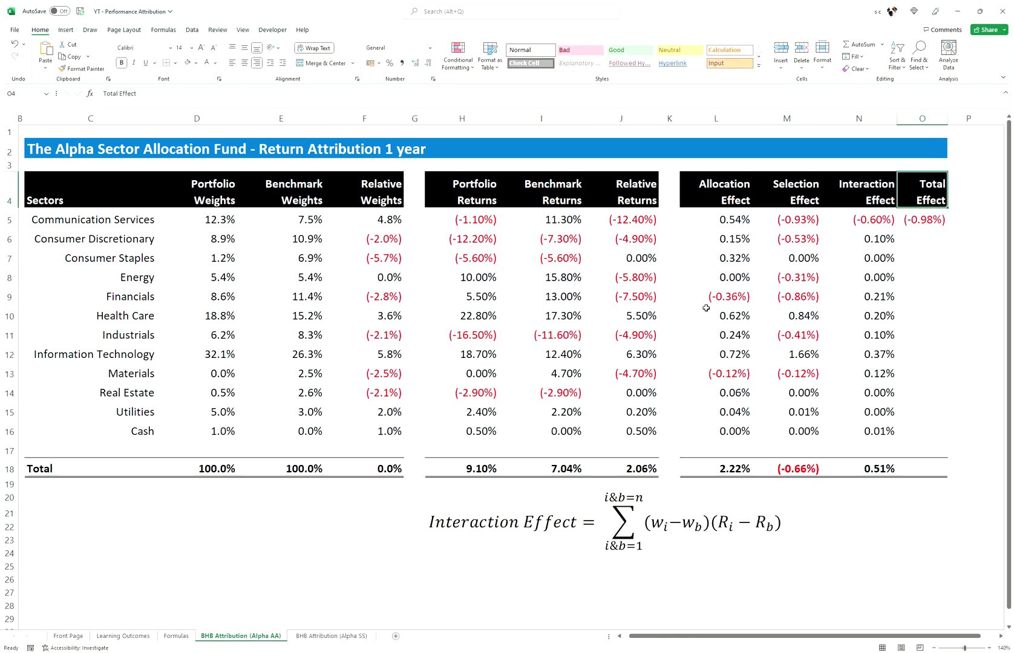
{"action": "left_click", "coordinate": [945, 223]}
{"action": "left_click_drag", "start_coordinate": [948, 229], "coordinate": [914, 438]}
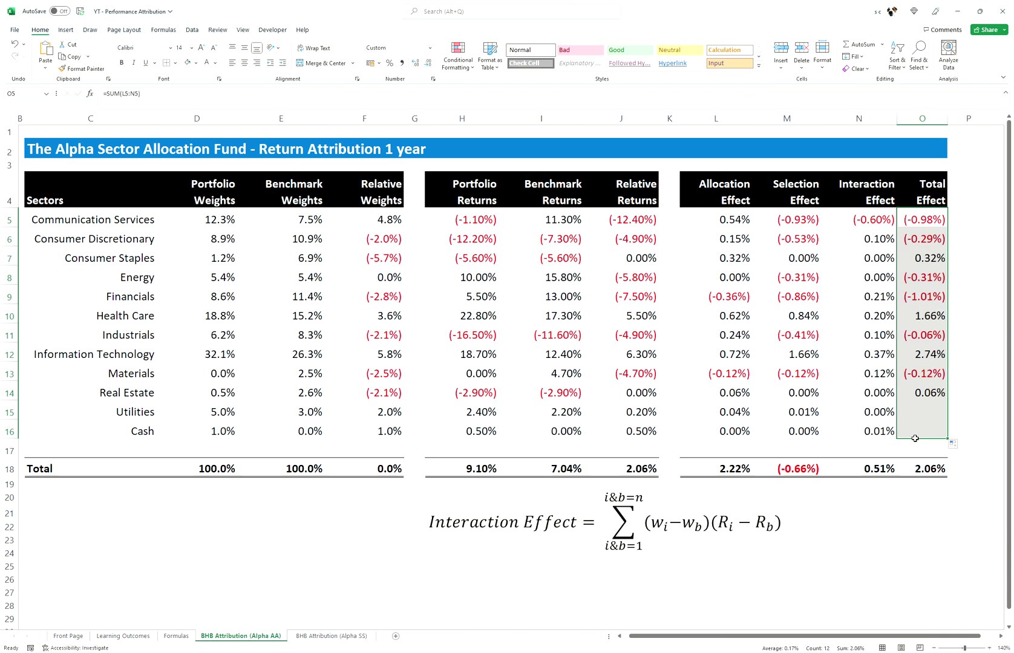
Step: Highlight the relative returns total in J18 and the total effect in O18 in green, and delete the Interaction Effect equation
{"action": "left_click", "coordinate": [922, 475]}
{"action": "left_click", "coordinate": [635, 471], "text": "ctrl"}
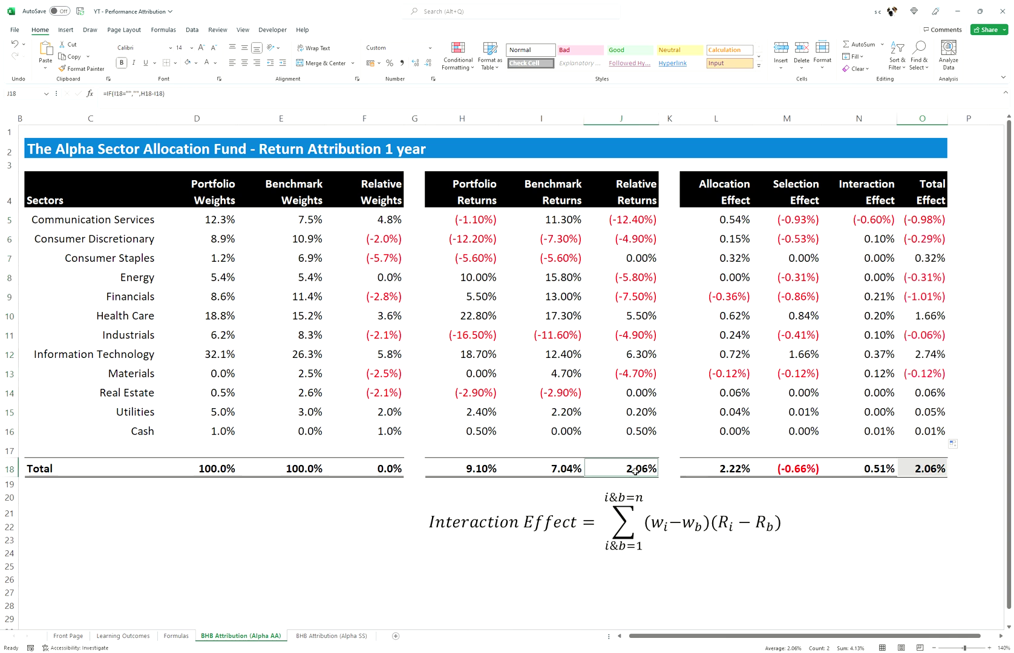
{"action": "left_click", "coordinate": [188, 62]}
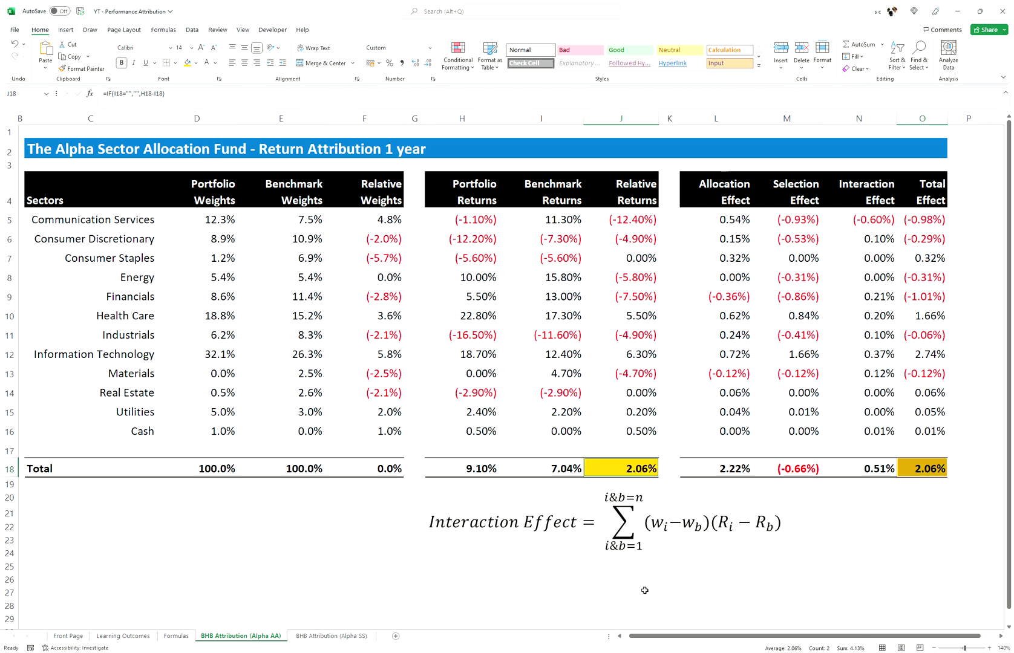
{"action": "left_click", "coordinate": [635, 548]}
{"action": "left_click", "coordinate": [634, 553]}
{"action": "key", "text": "Delete"}
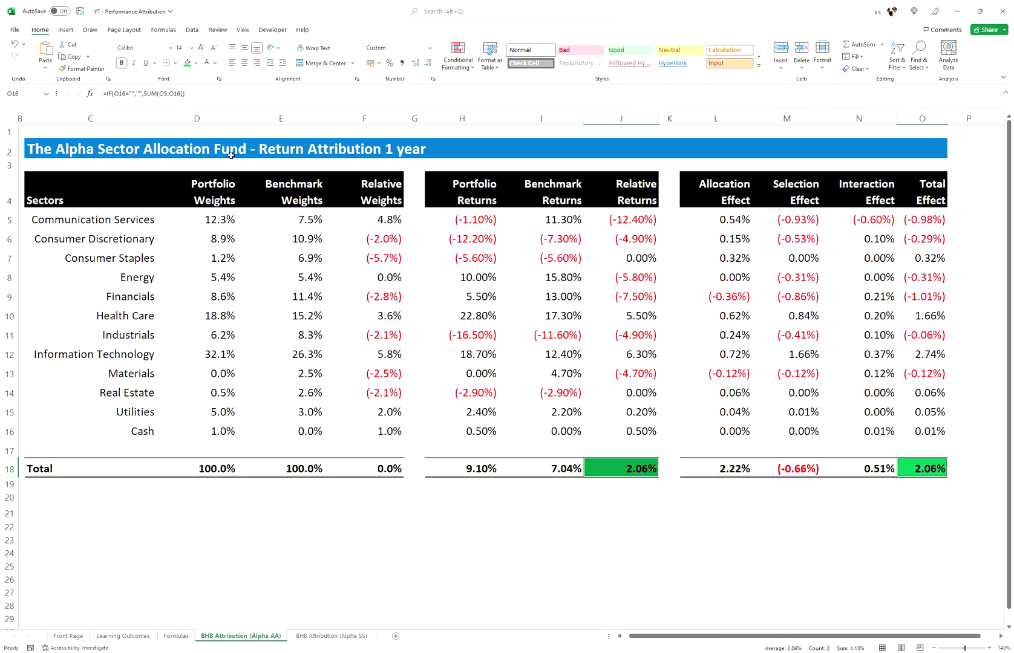
{"action": "left_click", "coordinate": [348, 498]}
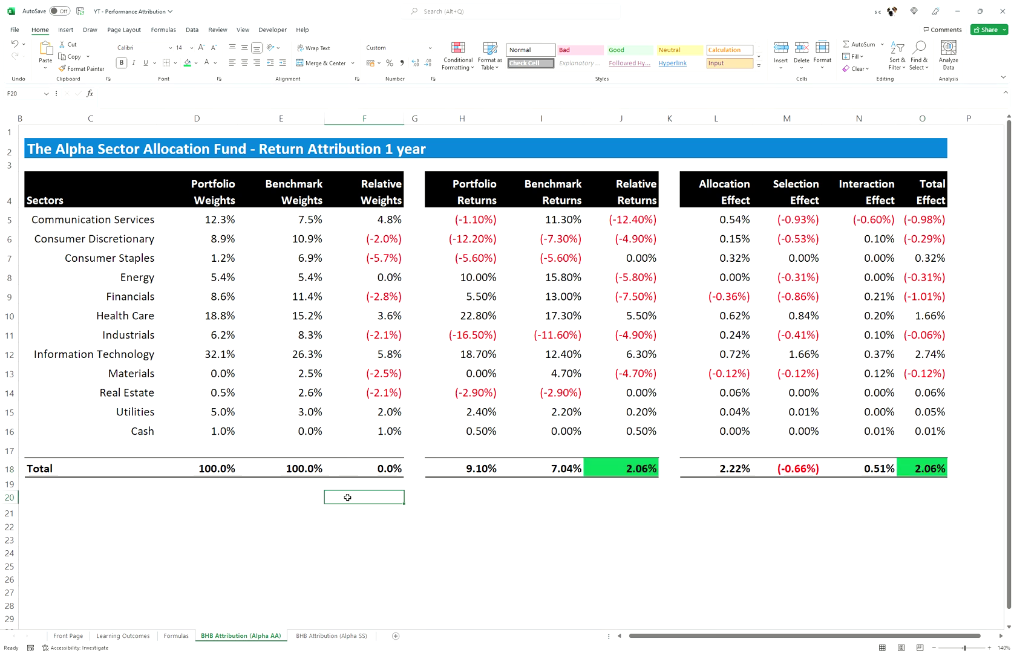
Step: Review learning outcome 4 on the Learning Outcomes sheet, and examine the Alpha Sector Allocation Fund's allocation effects by sector and in total
{"action": "left_click", "coordinate": [647, 472]}
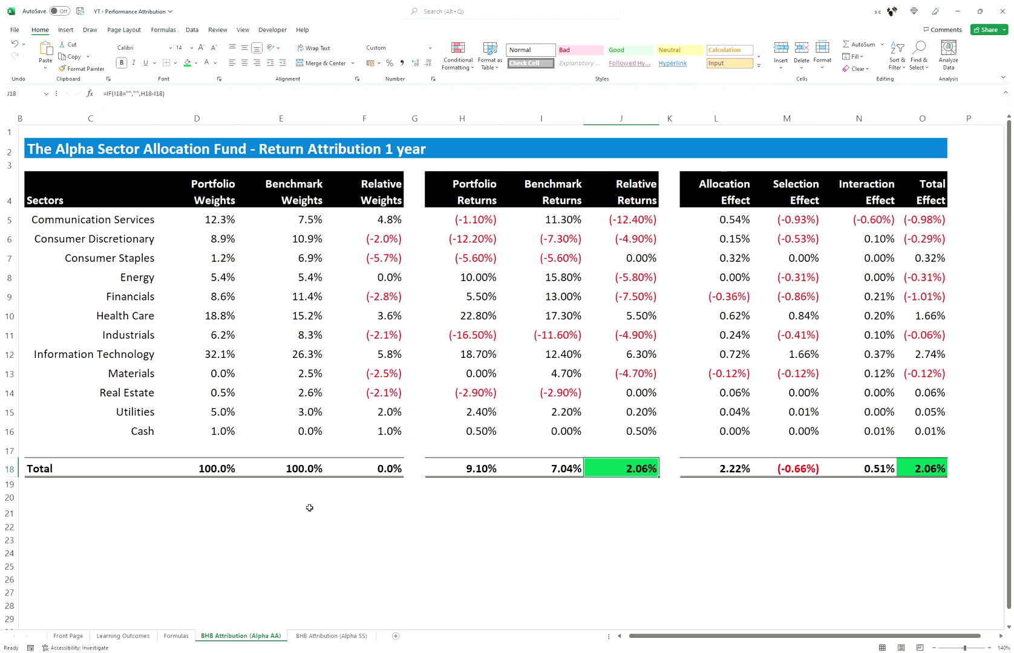
{"action": "left_click", "coordinate": [140, 637]}
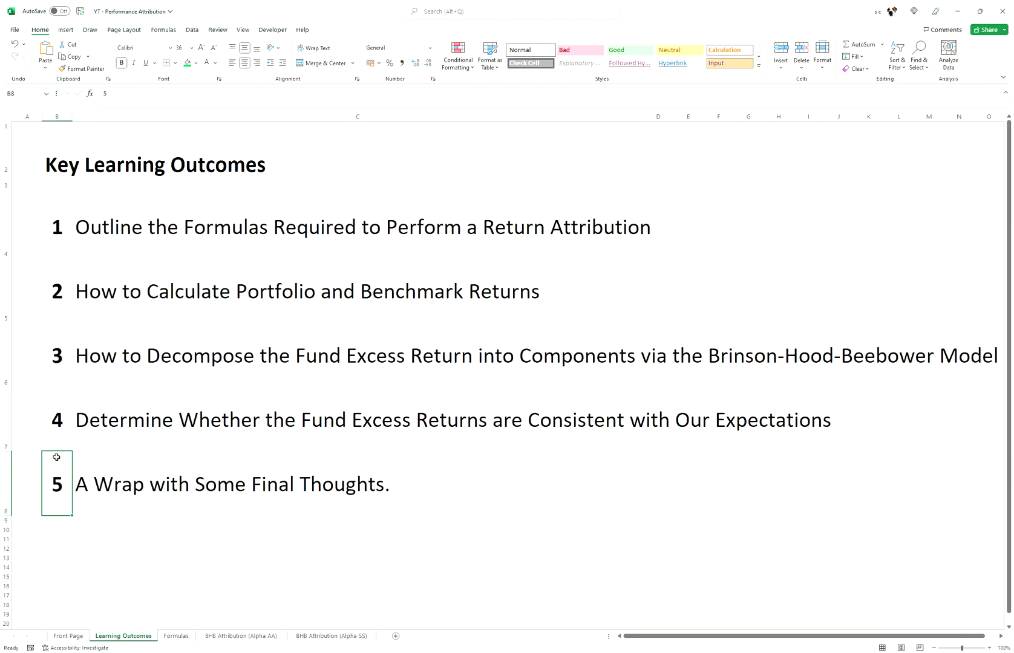
{"action": "left_click", "coordinate": [53, 427]}
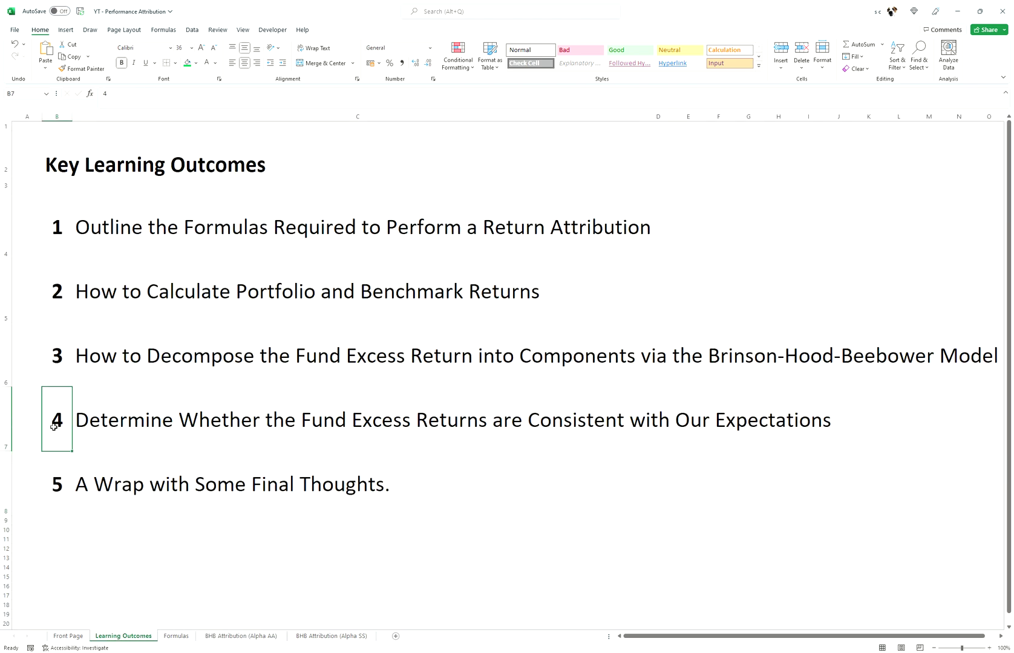
{"action": "left_click", "coordinate": [255, 637]}
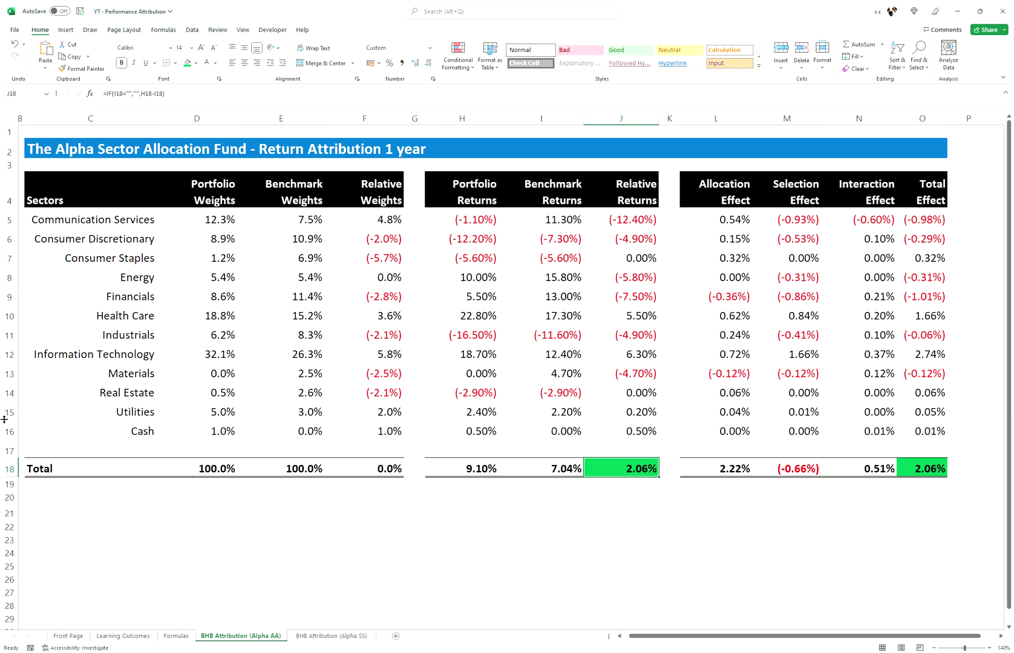
{"action": "left_click", "coordinate": [84, 155]}
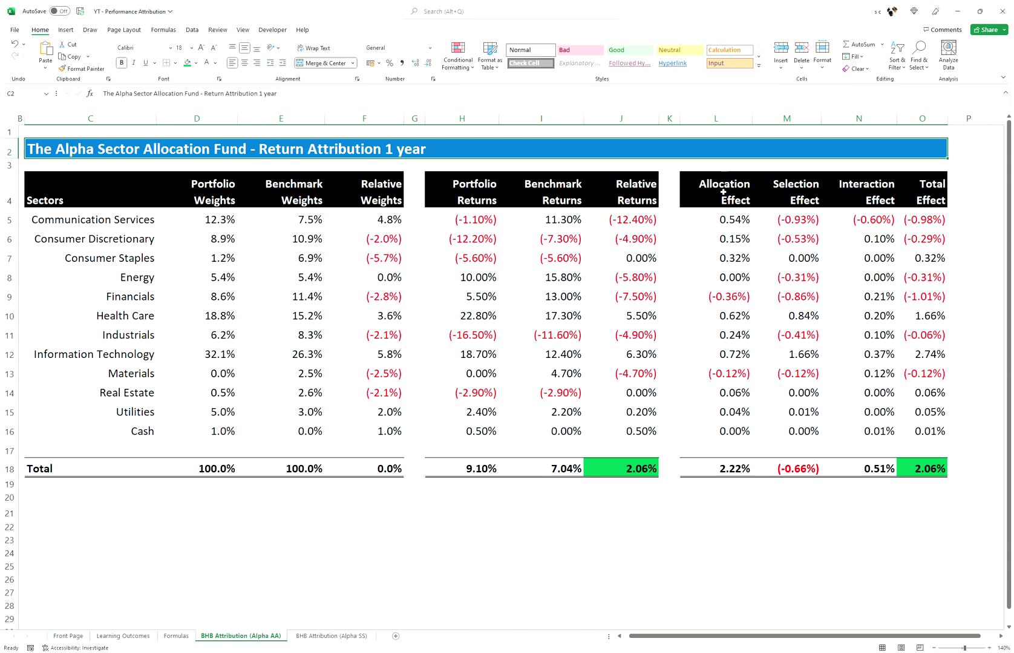
{"action": "left_click_drag", "start_coordinate": [723, 192], "coordinate": [720, 448]}
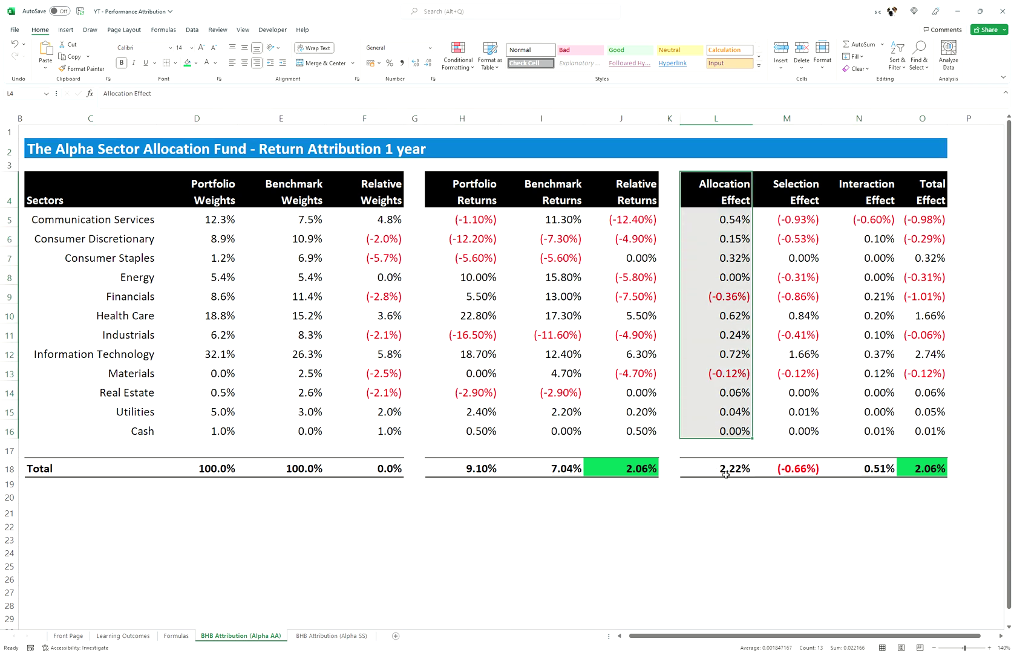
{"action": "left_click", "coordinate": [745, 458]}
{"action": "left_click", "coordinate": [735, 470]}
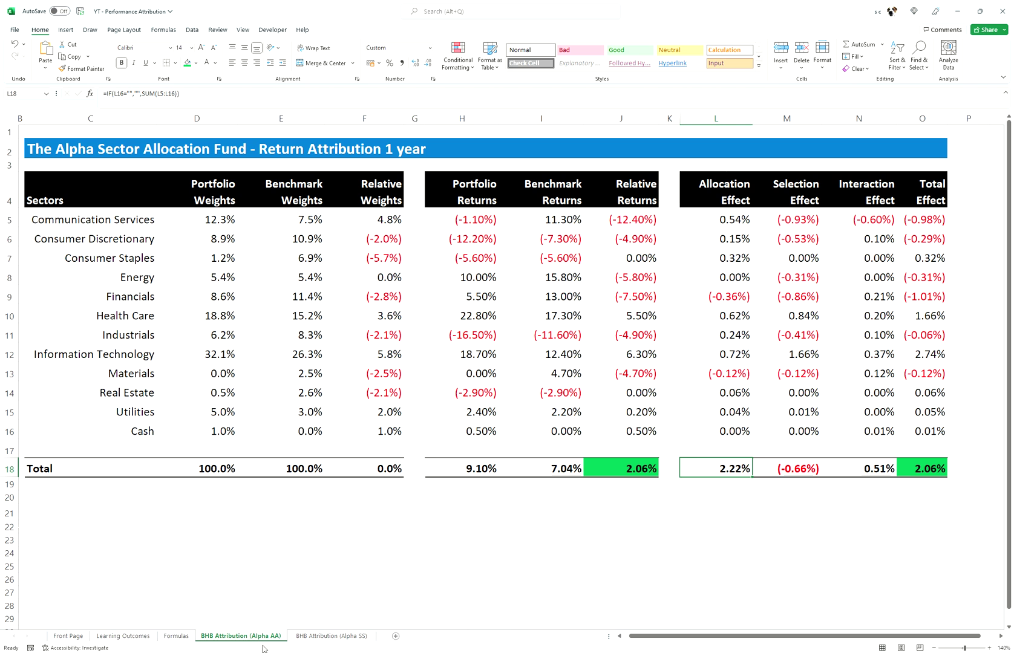
Step: On BHB Attribution (Alpha SS), calculate the total portfolio return in H18 as the SUMPRODUCT of portfolio weights D5:D16 and the sector portfolio returns
{"action": "left_click", "coordinate": [305, 645]}
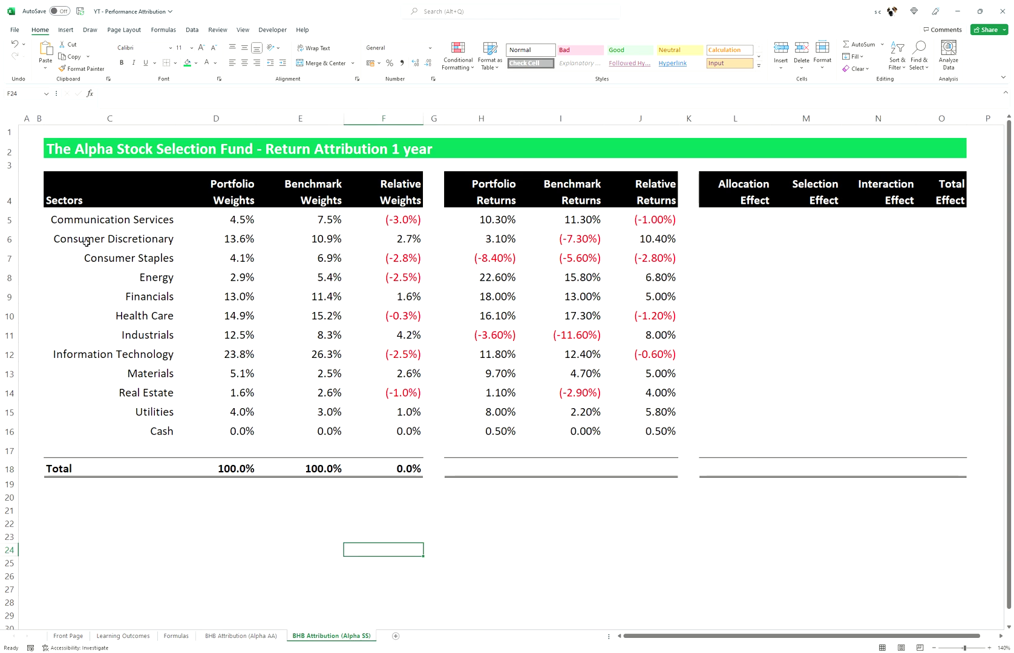
{"action": "left_click", "coordinate": [104, 151]}
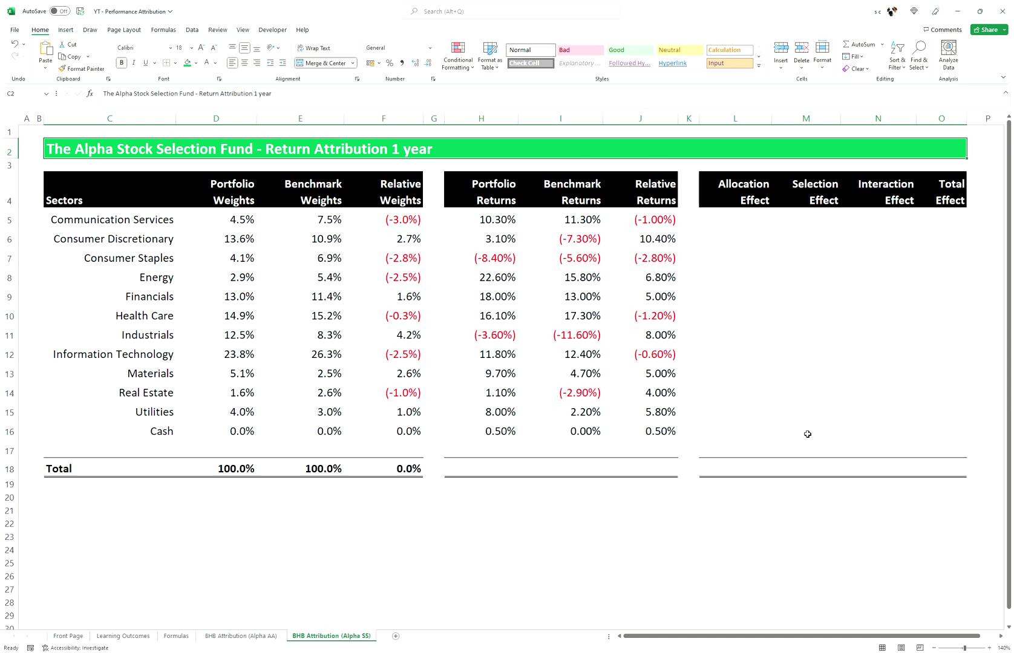
{"action": "left_click", "coordinate": [506, 467]}
{"action": "type", "text": "="}
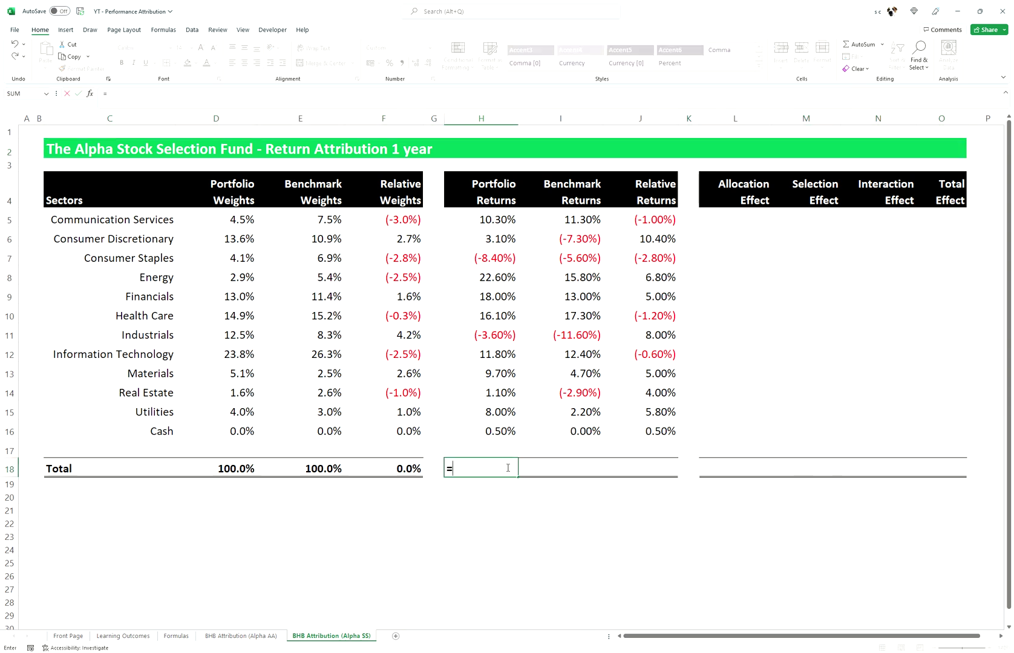
{"action": "type", "text": "sumproduct("}
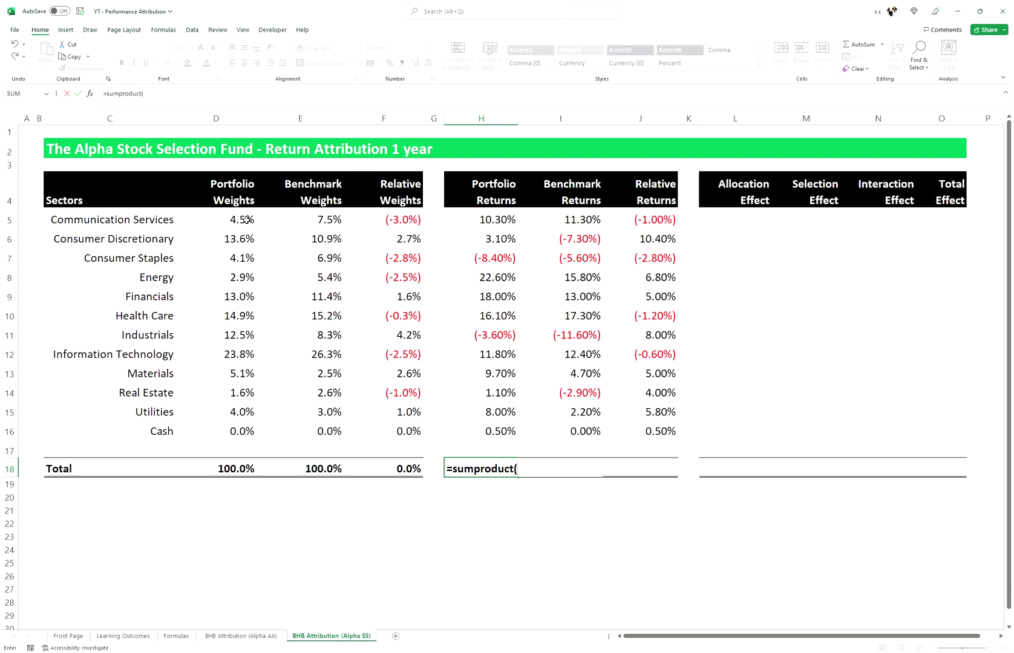
{"action": "left_click_drag", "start_coordinate": [247, 219], "coordinate": [247, 437]}
{"action": "type", "text": ","}
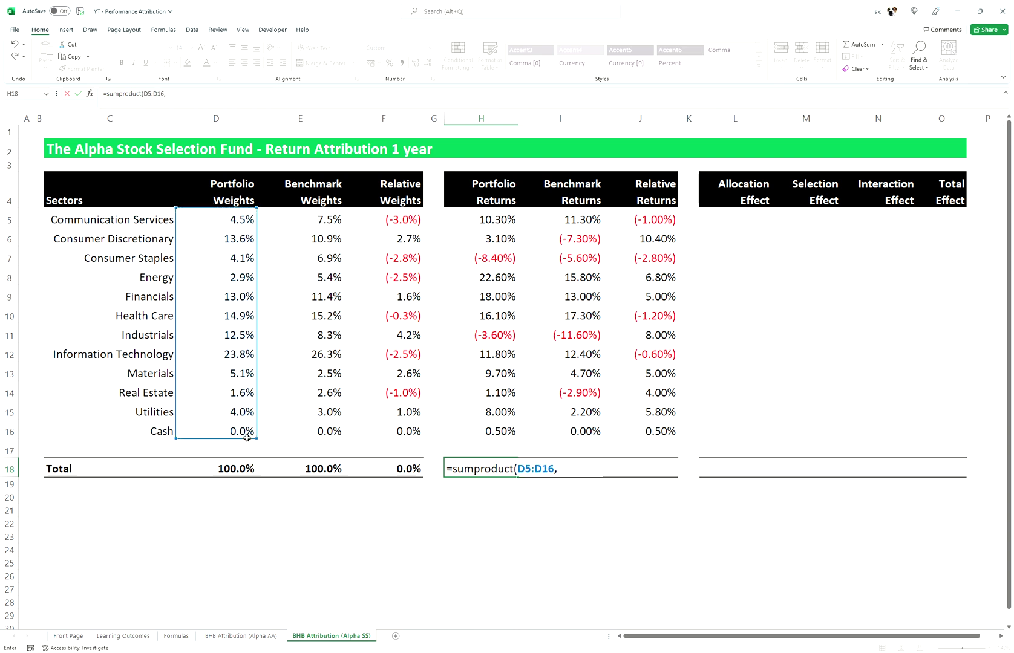
{"action": "left_click", "coordinate": [505, 224]}
{"action": "left_click_drag", "start_coordinate": [502, 253], "coordinate": [478, 436]}
{"action": "type", "text": ")"}
{"action": "key", "text": "Return"}
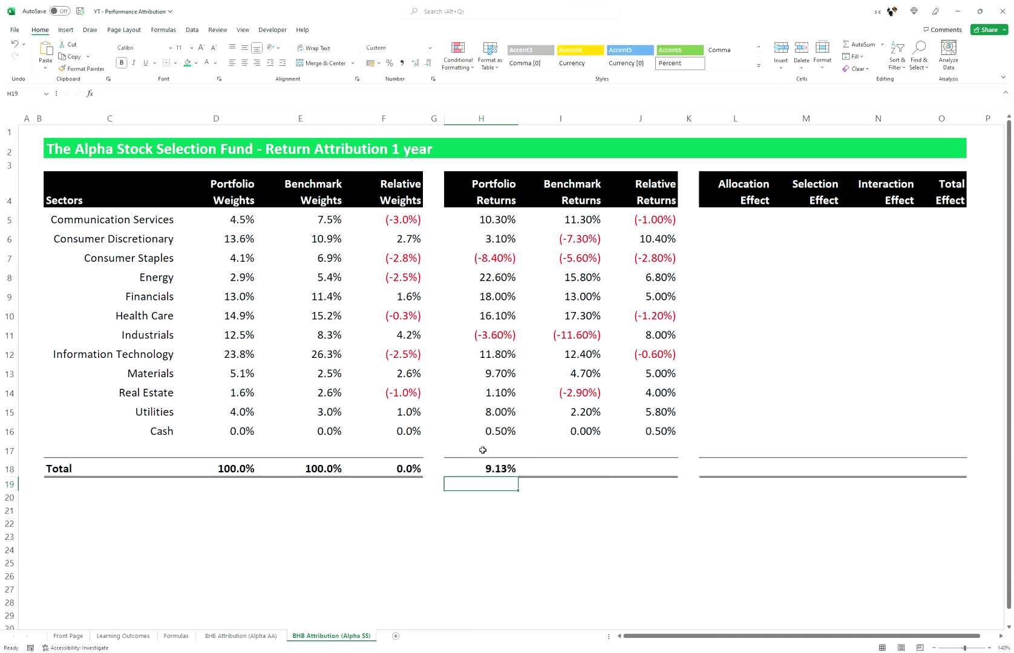
Step: Fill the total return formula from H18 across to I18 for the benchmark and check the relative return in J18
{"action": "left_click", "coordinate": [511, 474]}
{"action": "left_click_drag", "start_coordinate": [511, 474], "coordinate": [584, 482]}
{"action": "left_click", "coordinate": [672, 536]}
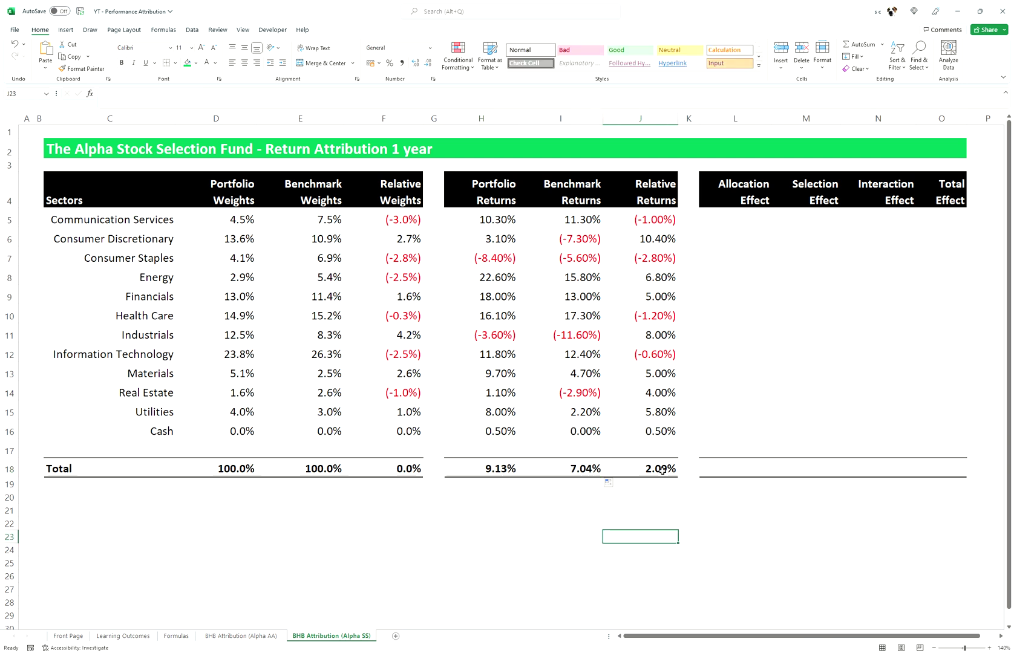
{"action": "left_click", "coordinate": [662, 471]}
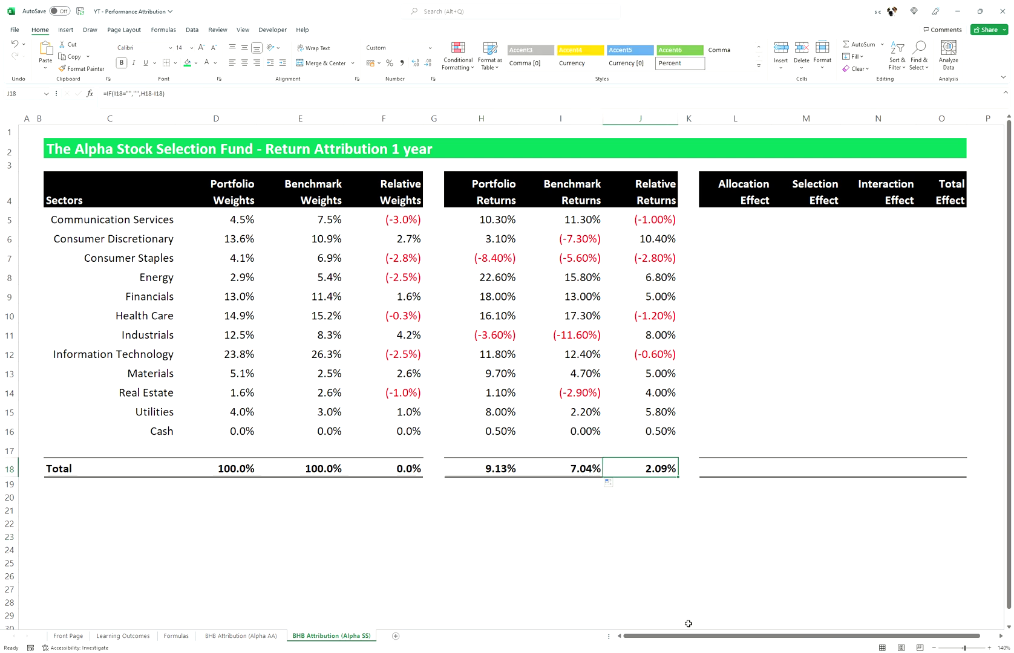
{"action": "left_click", "coordinate": [720, 350]}
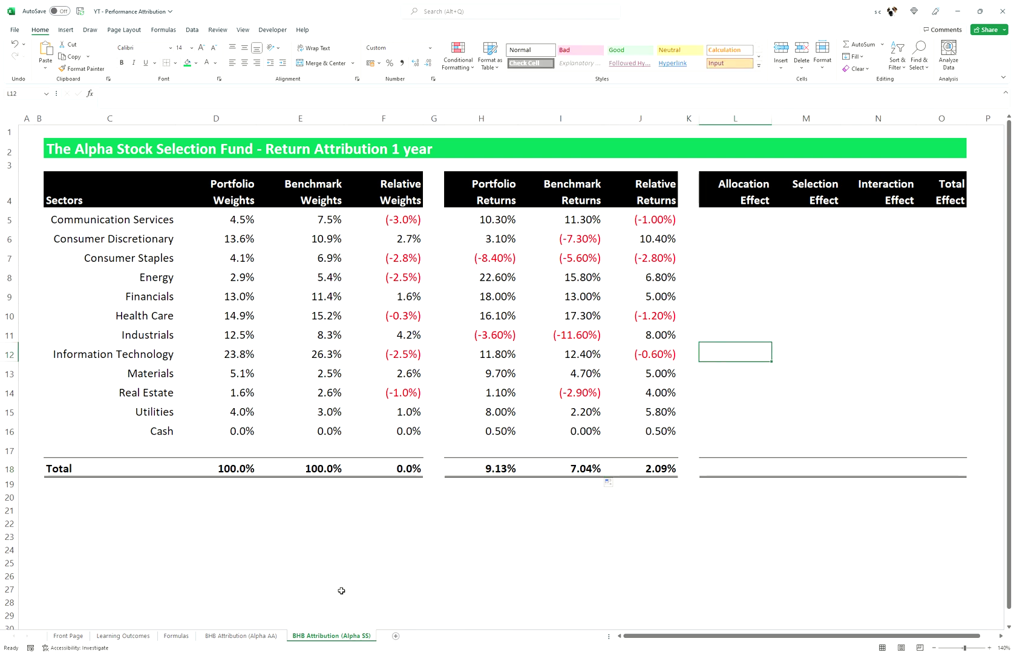
Step: Copy the Allocation Effect equation from the Formulas sheet and paste it below the returns table on BHB Attribution (Alpha SS)
{"action": "left_click", "coordinate": [176, 636]}
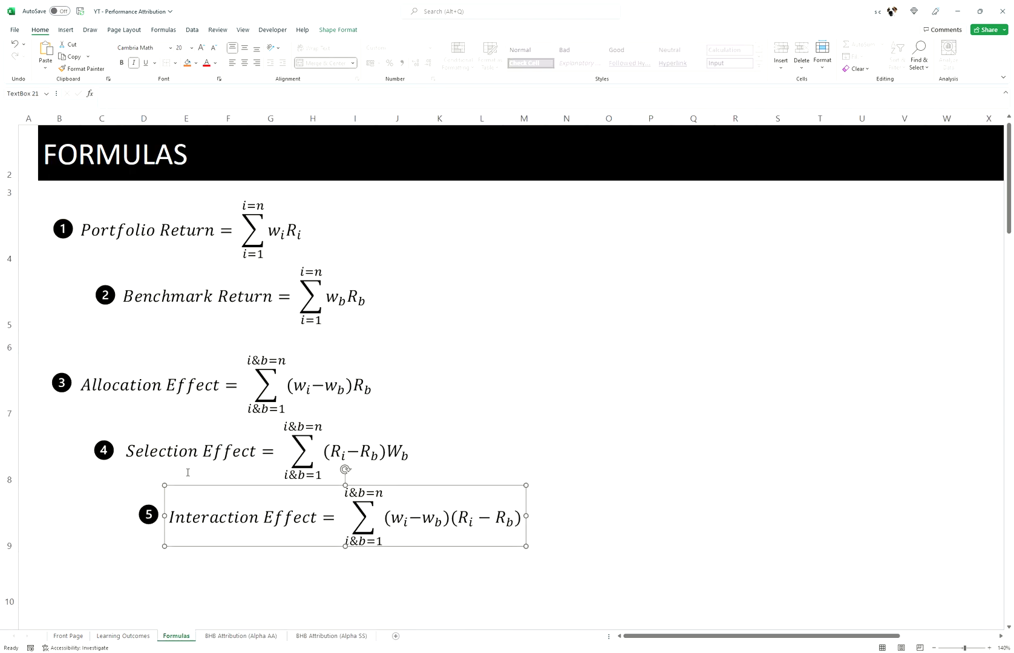
{"action": "left_click", "coordinate": [221, 393]}
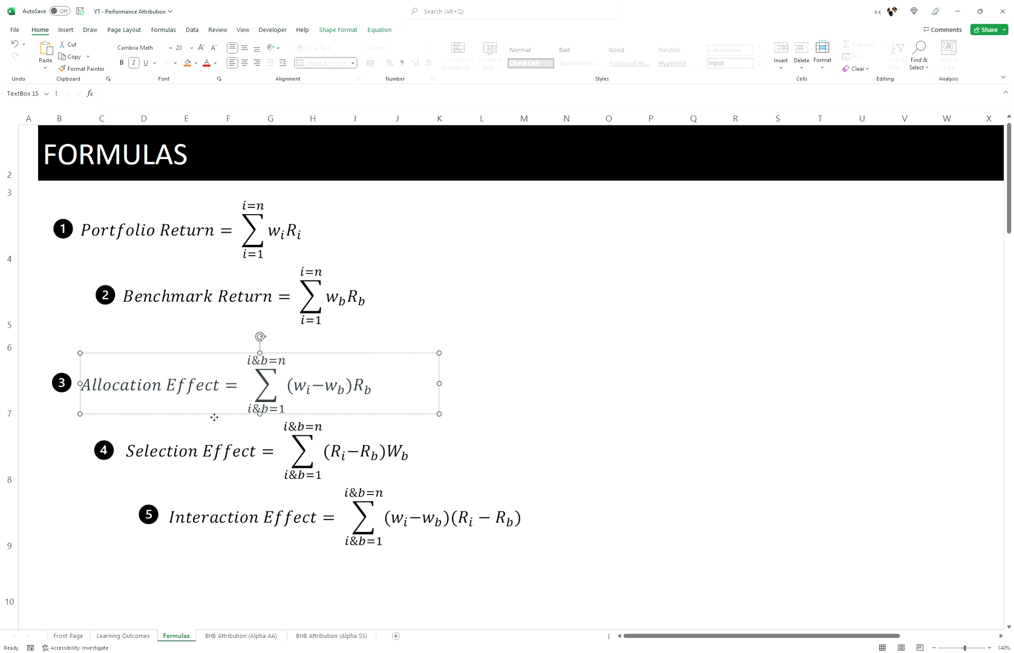
{"action": "left_click", "coordinate": [310, 641]}
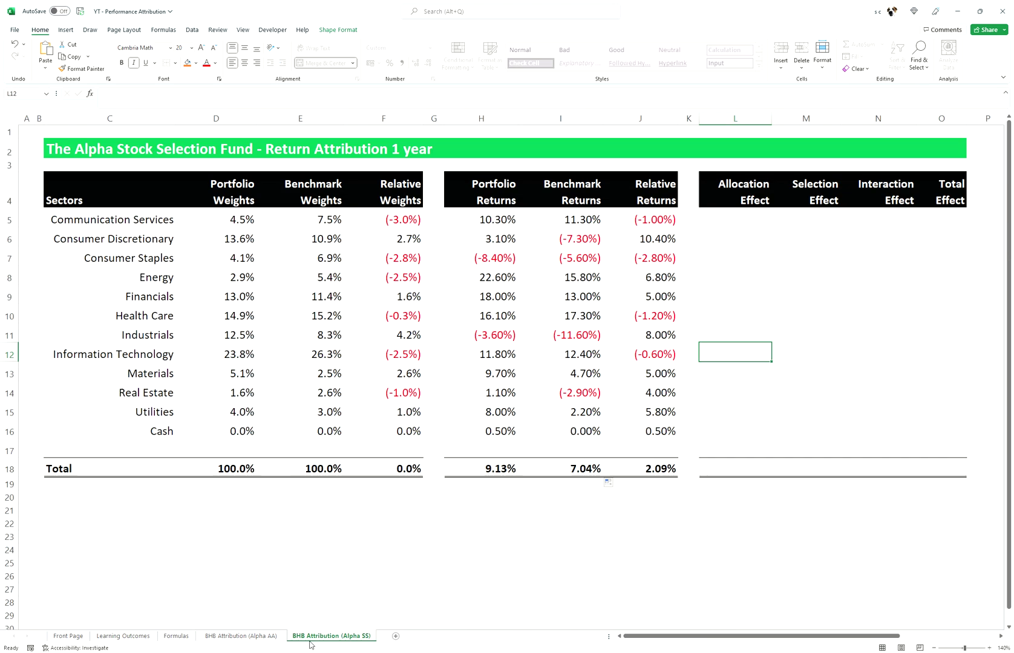
{"action": "left_click", "coordinate": [497, 499]}
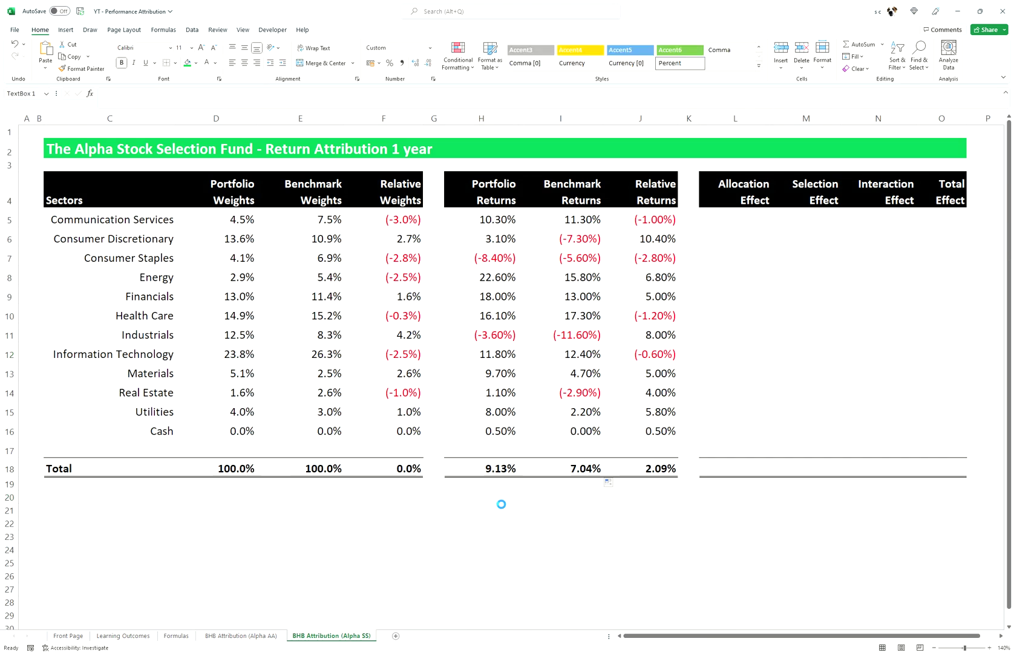
{"action": "left_click", "coordinate": [756, 220]}
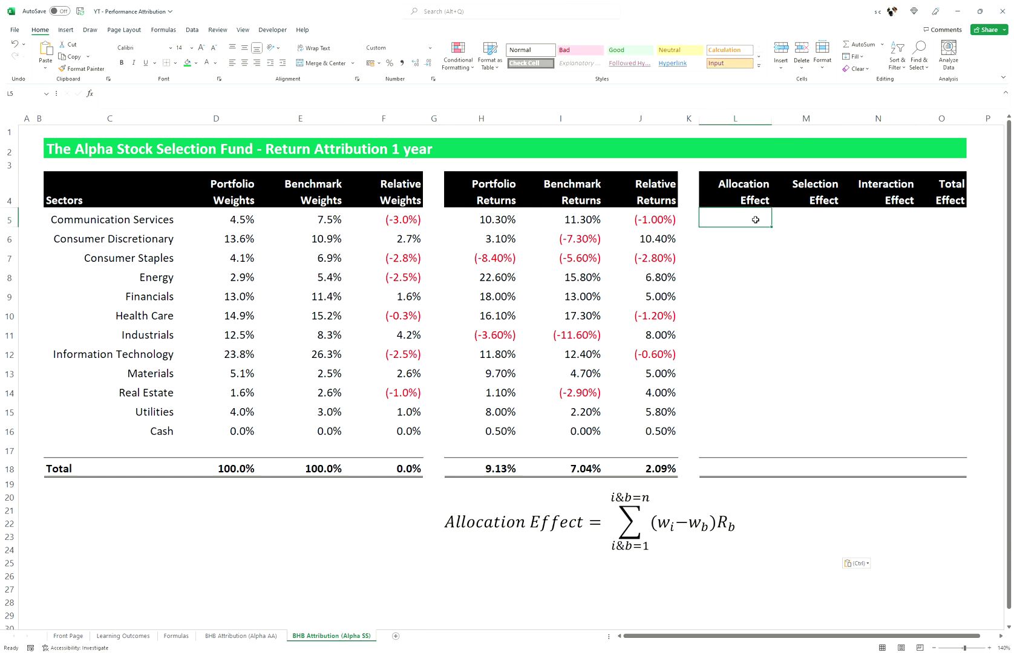
{"action": "type", "text": "=("}
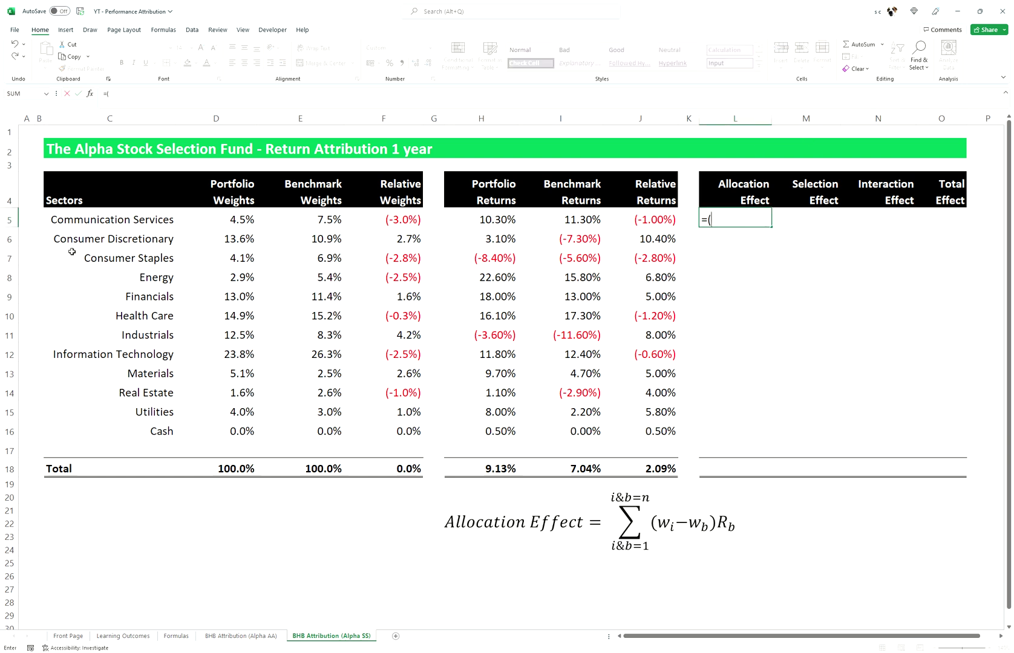
{"action": "key", "text": "Escape"}
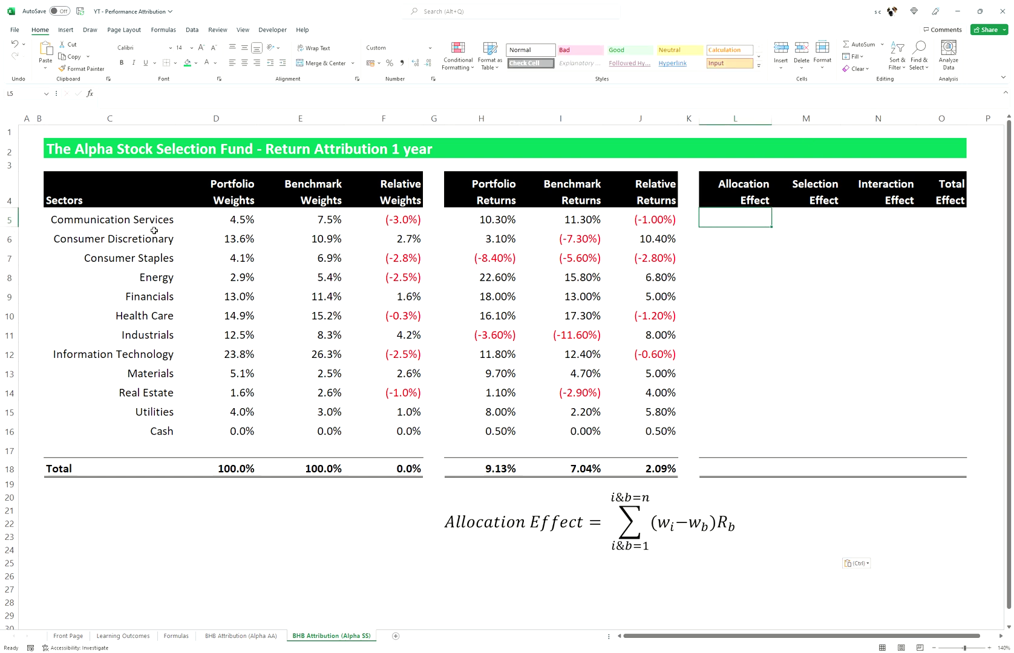
Step: Calculate the Health Care allocation effect in L10 with the formula =(D10-E10)*I10
{"action": "left_click", "coordinate": [708, 312]}
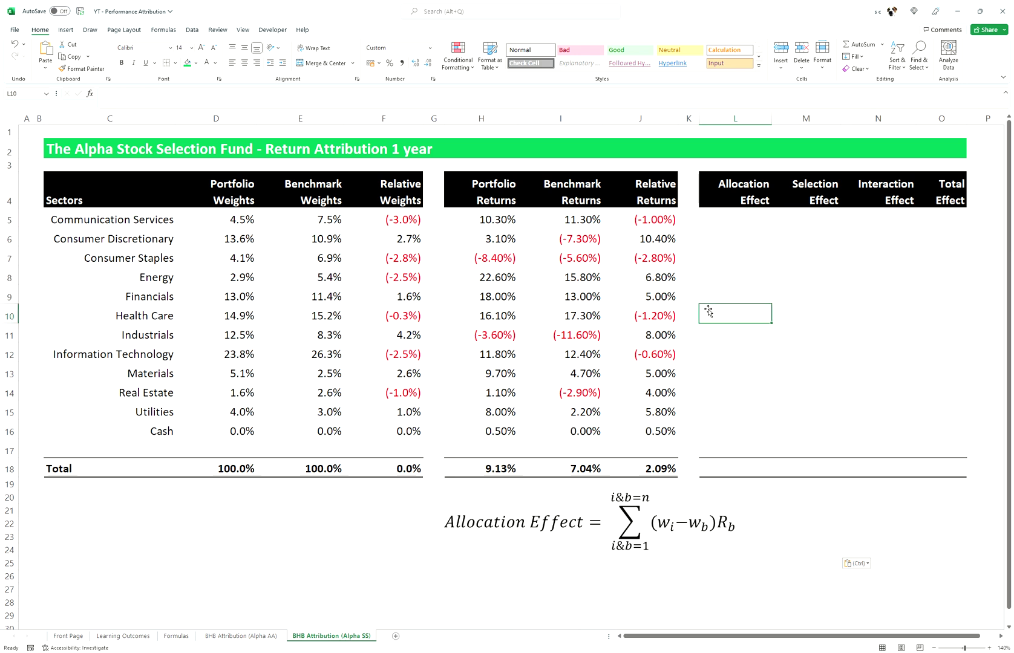
{"action": "type", "text": "=("}
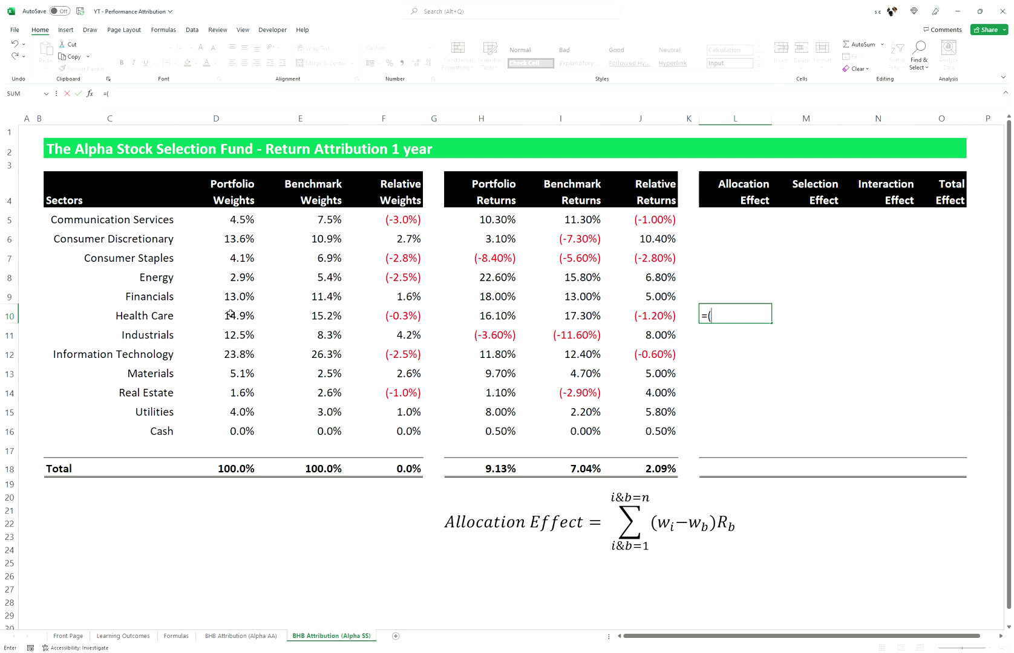
{"action": "left_click", "coordinate": [242, 322]}
{"action": "type", "text": "-"}
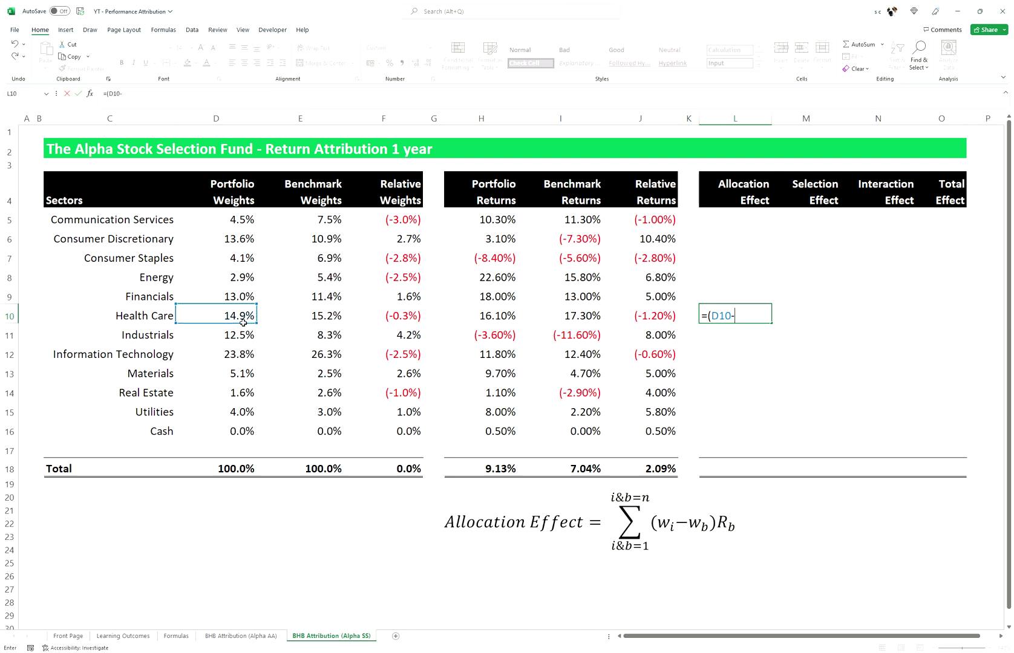
{"action": "left_click", "coordinate": [337, 320]}
{"action": "type", "text": ")*"}
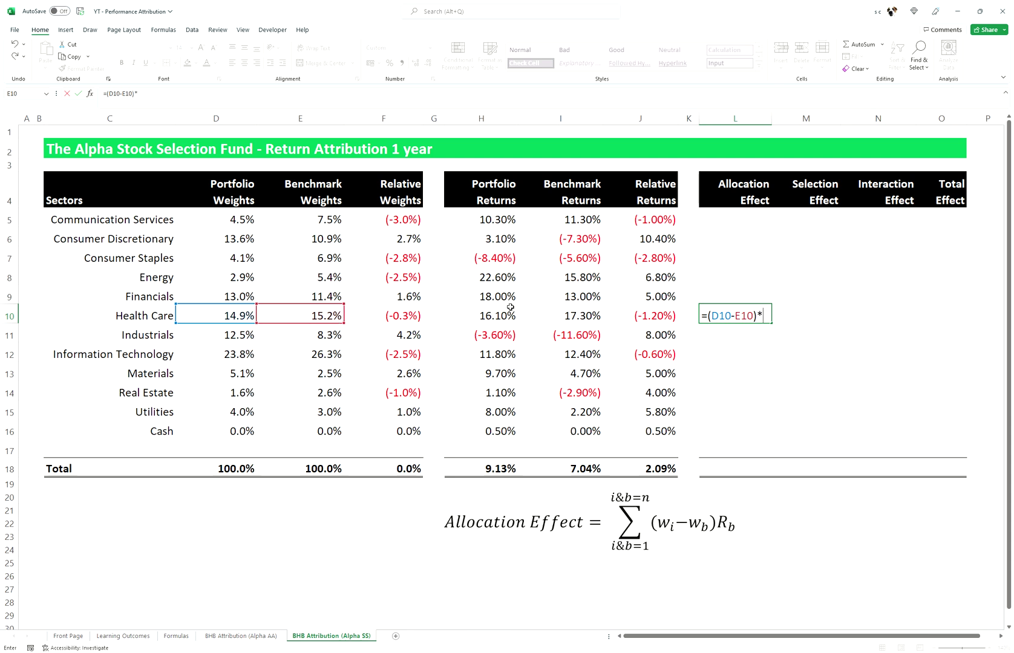
{"action": "left_click", "coordinate": [595, 318]}
{"action": "key", "text": "Return"}
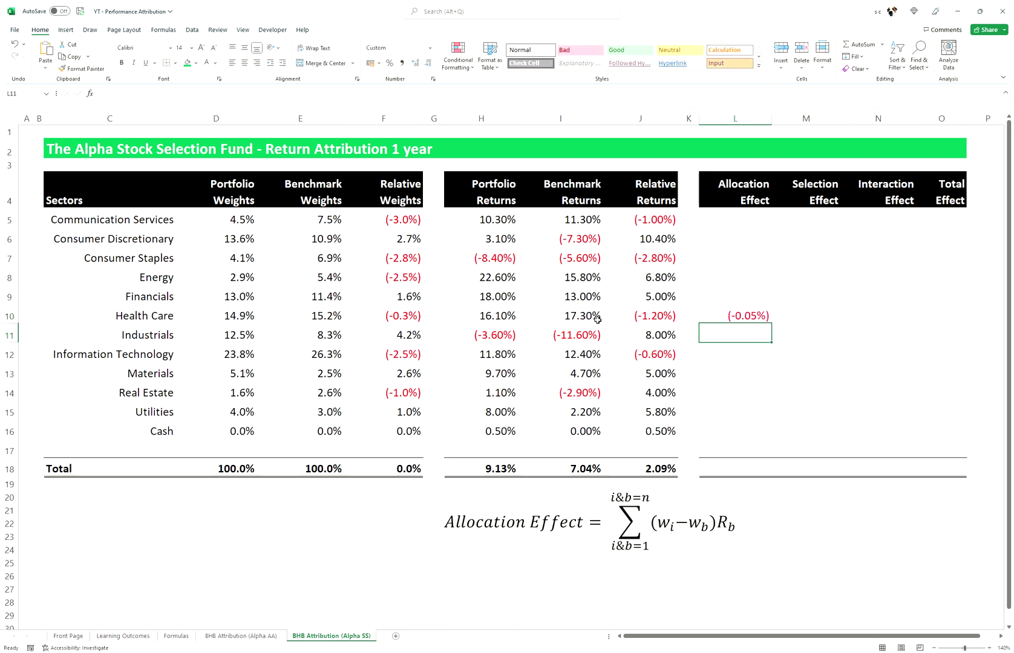
Step: Fill the allocation effect formula from L10 up to L5 and down to L16, and check the total in L18
{"action": "left_click", "coordinate": [768, 318]}
{"action": "left_click_drag", "start_coordinate": [771, 323], "coordinate": [763, 216]}
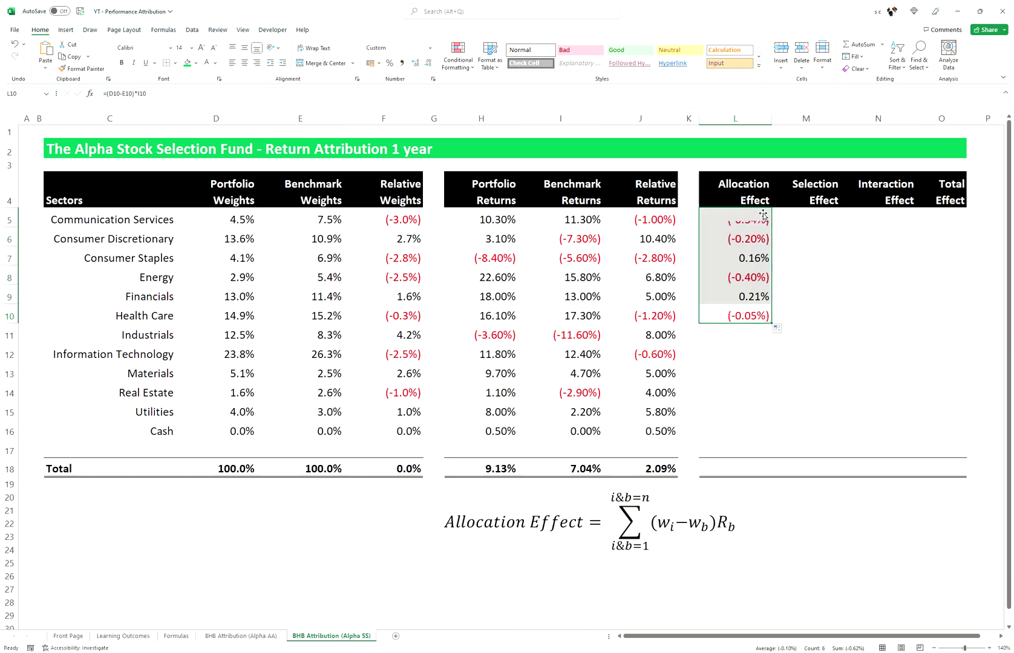
{"action": "left_click", "coordinate": [768, 322]}
{"action": "left_click_drag", "start_coordinate": [773, 325], "coordinate": [726, 446]}
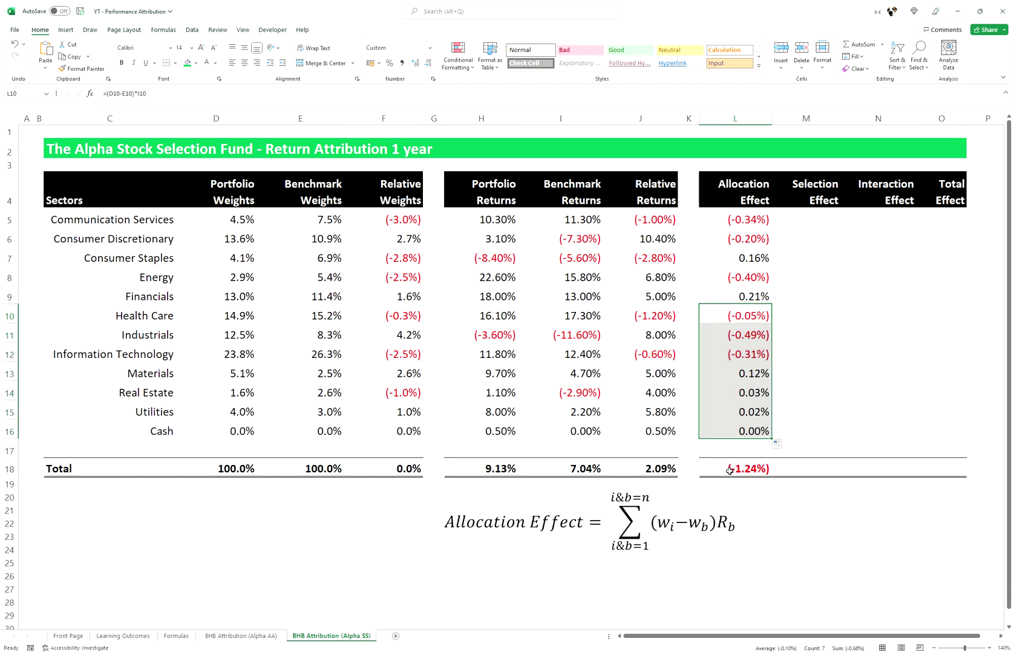
{"action": "left_click", "coordinate": [727, 469]}
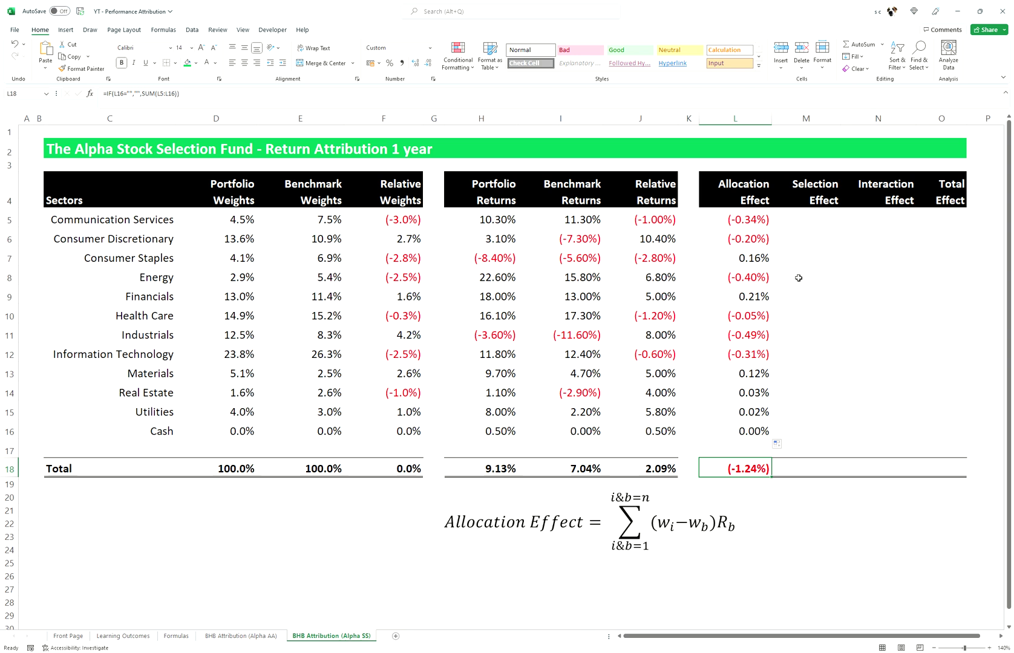
Step: Replace the Allocation Effect equation below the returns table with the Selection Effect equation copied from the Formulas sheet
{"action": "left_click", "coordinate": [814, 222]}
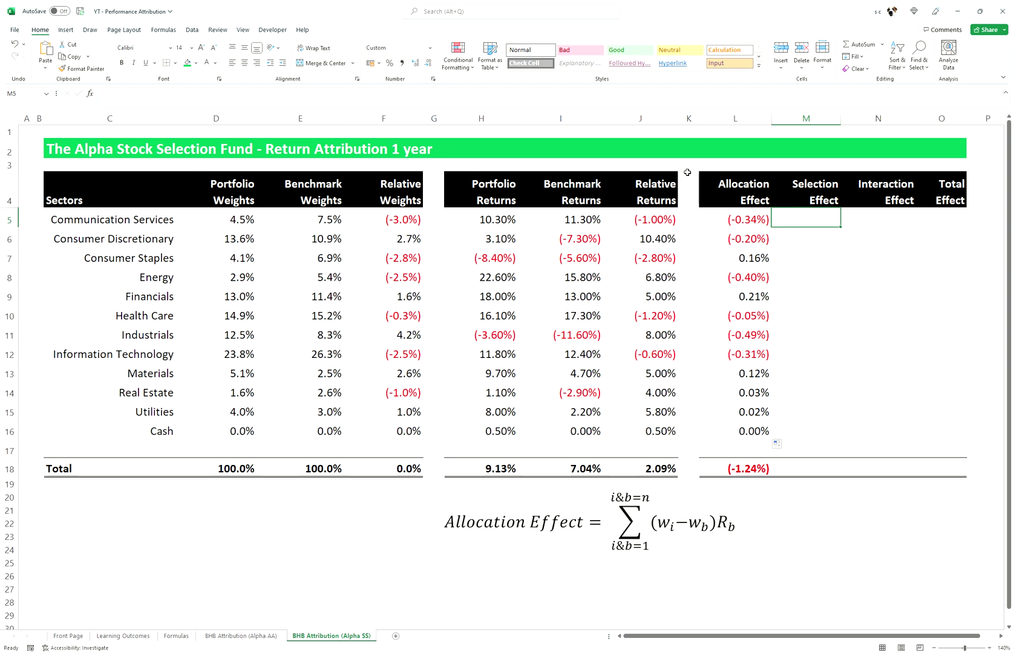
{"action": "left_click", "coordinate": [543, 502]}
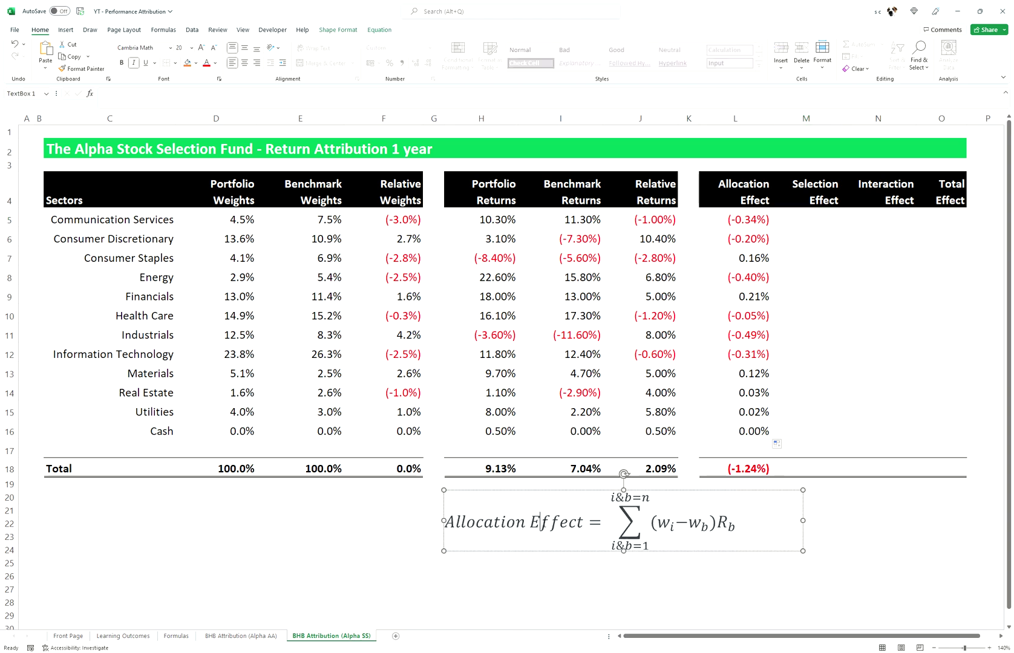
{"action": "left_click", "coordinate": [531, 555]}
{"action": "key", "text": "Delete"}
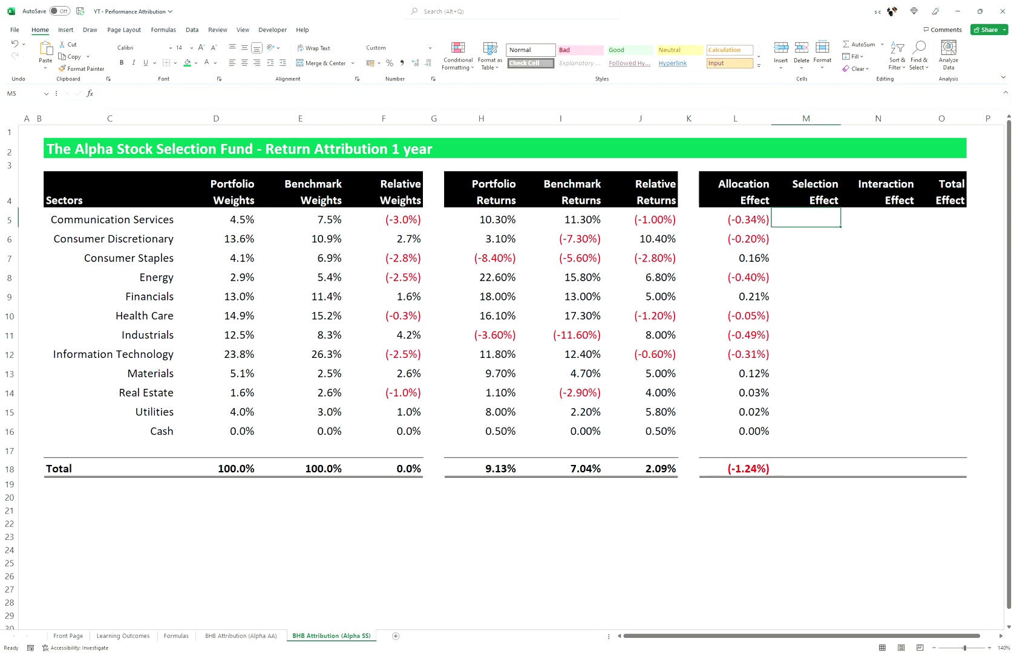
{"action": "left_click", "coordinate": [176, 637]}
{"action": "left_click", "coordinate": [224, 478]}
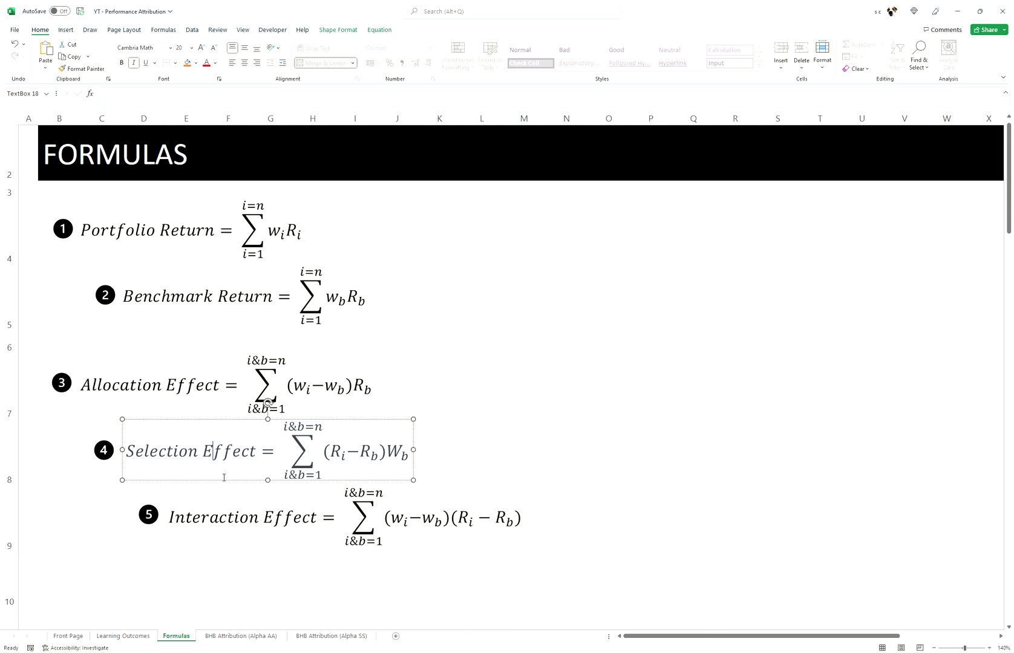
{"action": "left_click", "coordinate": [222, 482]}
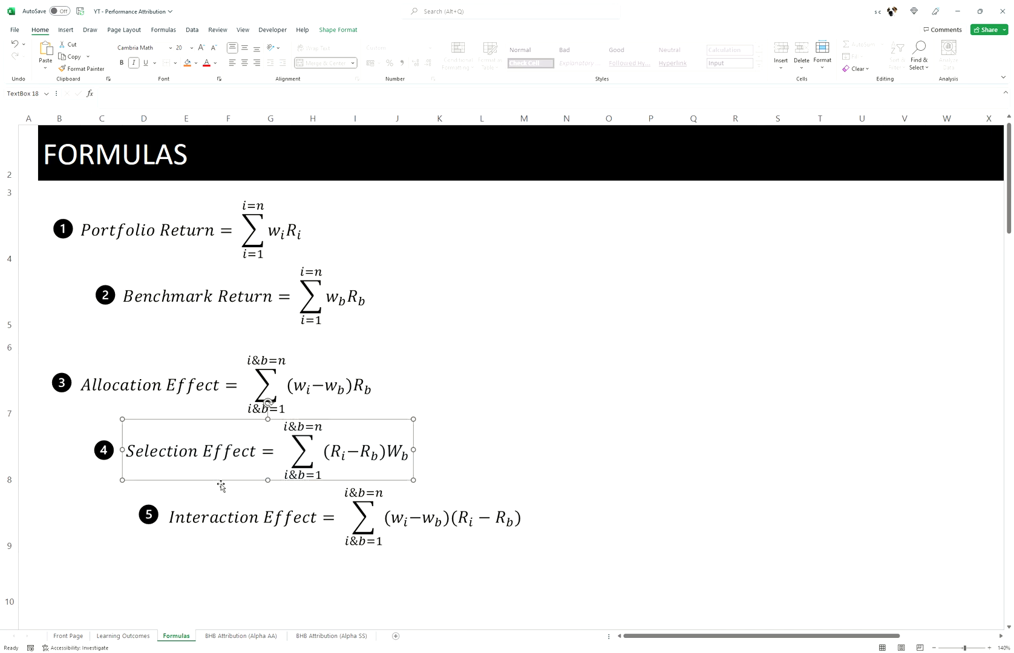
{"action": "left_click", "coordinate": [312, 640]}
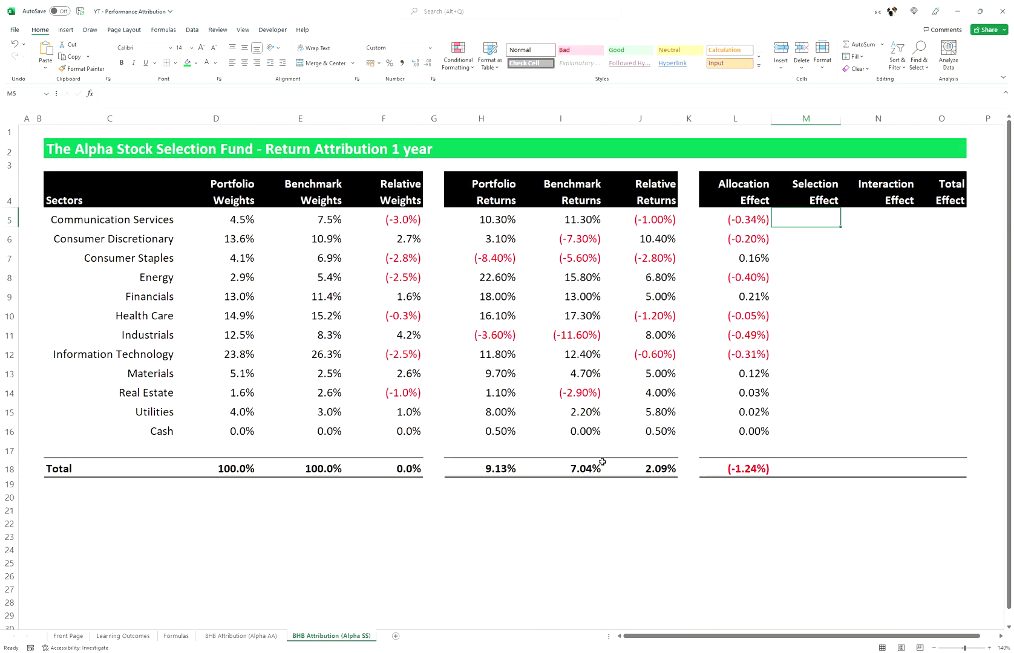
{"action": "left_click", "coordinate": [517, 499]}
{"action": "key", "text": "ctrl+v"}
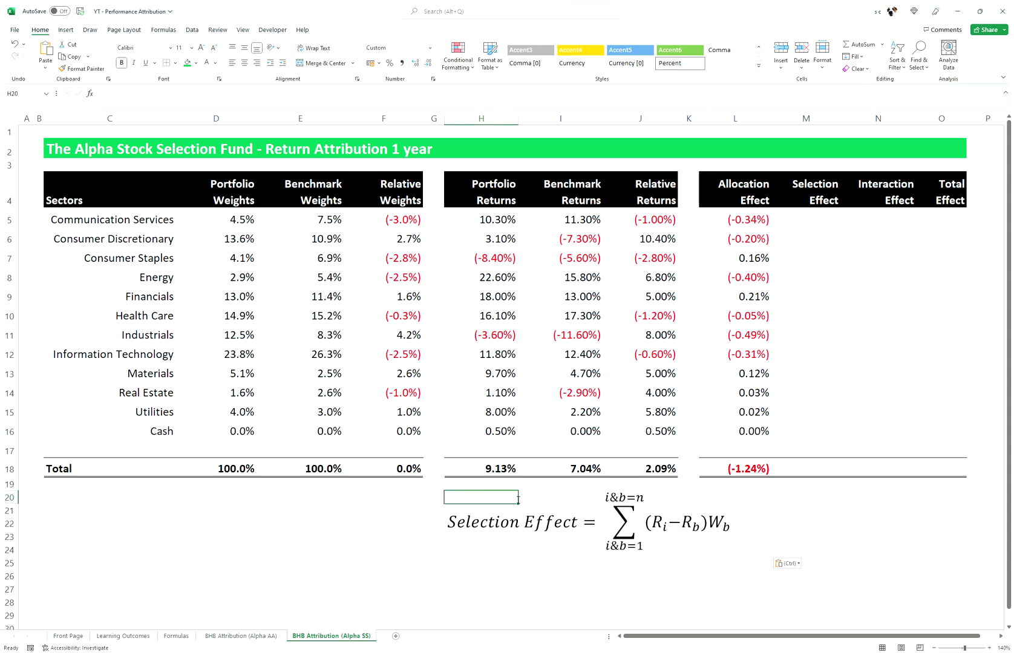
Step: Calculate the Communication Services selection effect in M5 with the formula =(H5-I5)*E5
{"action": "left_click", "coordinate": [809, 227]}
{"action": "type", "text": "=("}
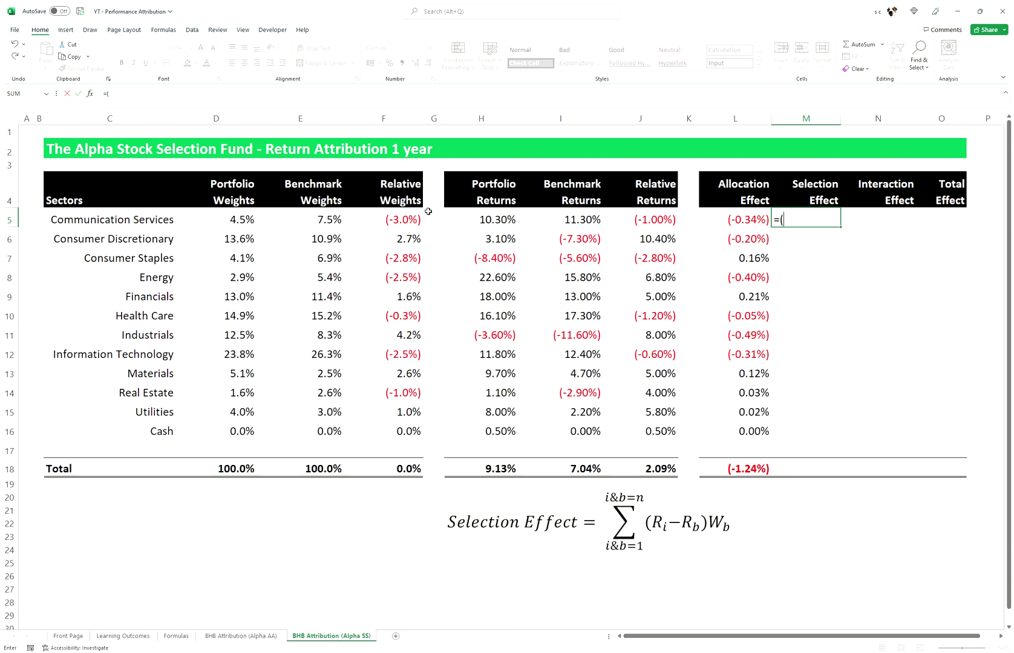
{"action": "left_click", "coordinate": [514, 226]}
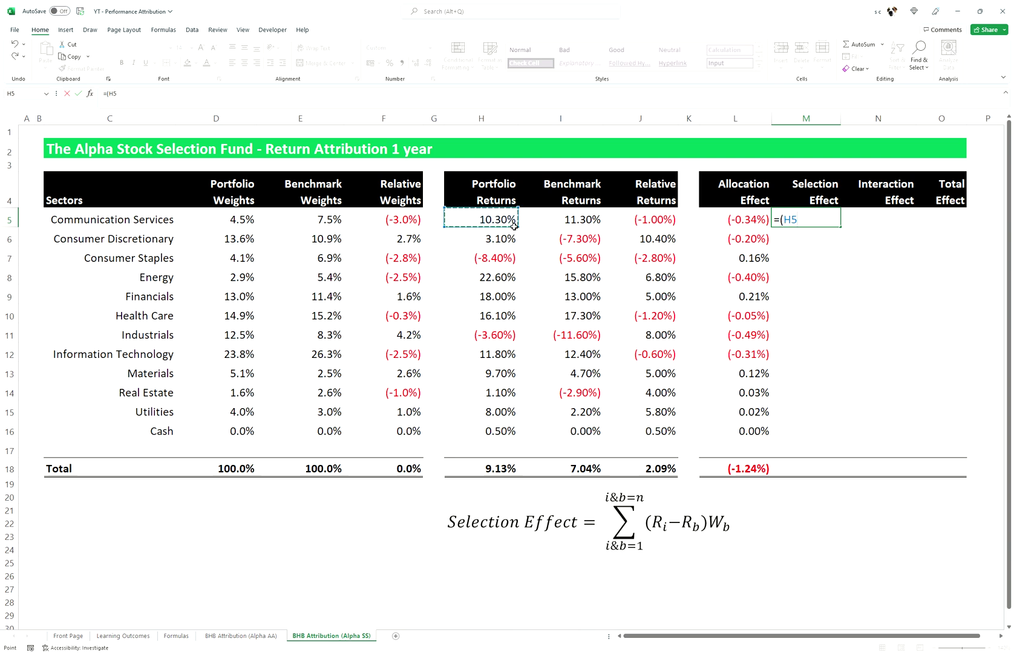
{"action": "type", "text": "-"}
{"action": "left_click", "coordinate": [566, 224]}
{"action": "type", "text": ")*"}
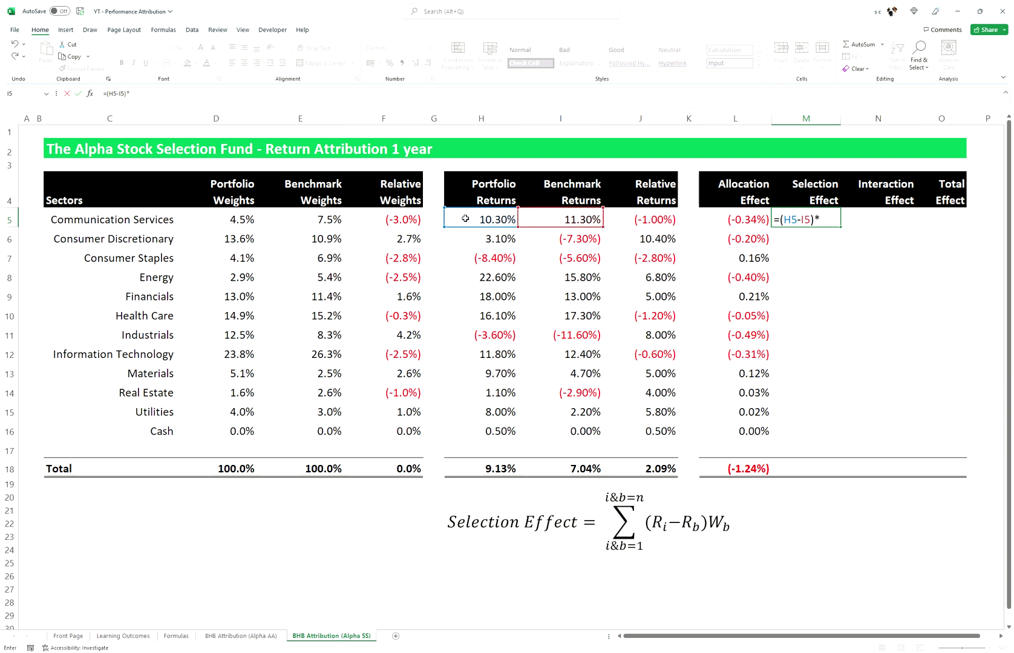
{"action": "left_click", "coordinate": [330, 224]}
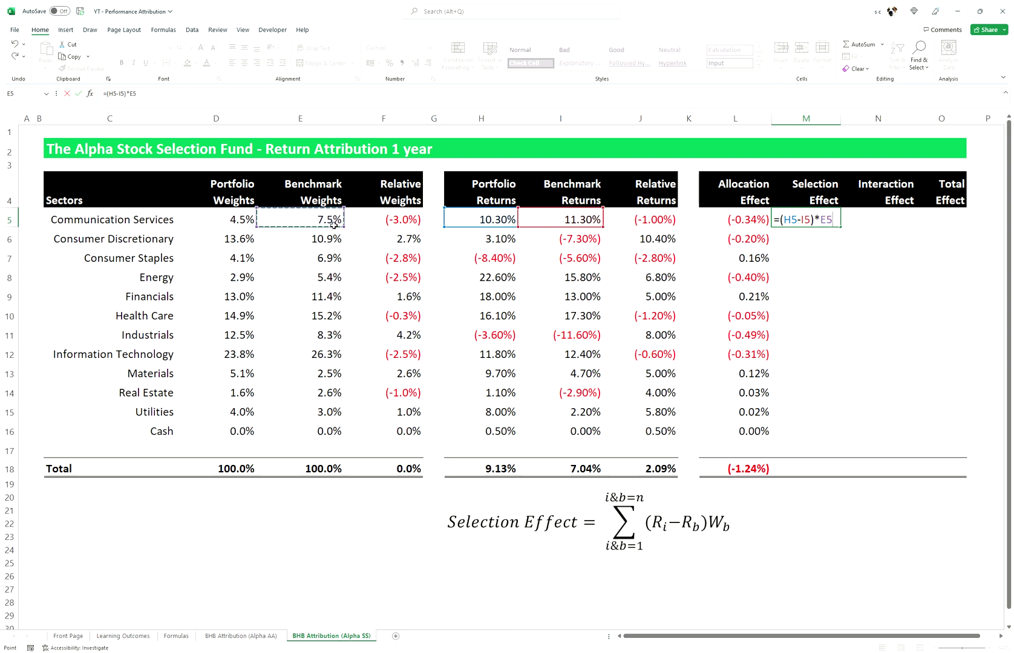
{"action": "key", "text": "Return"}
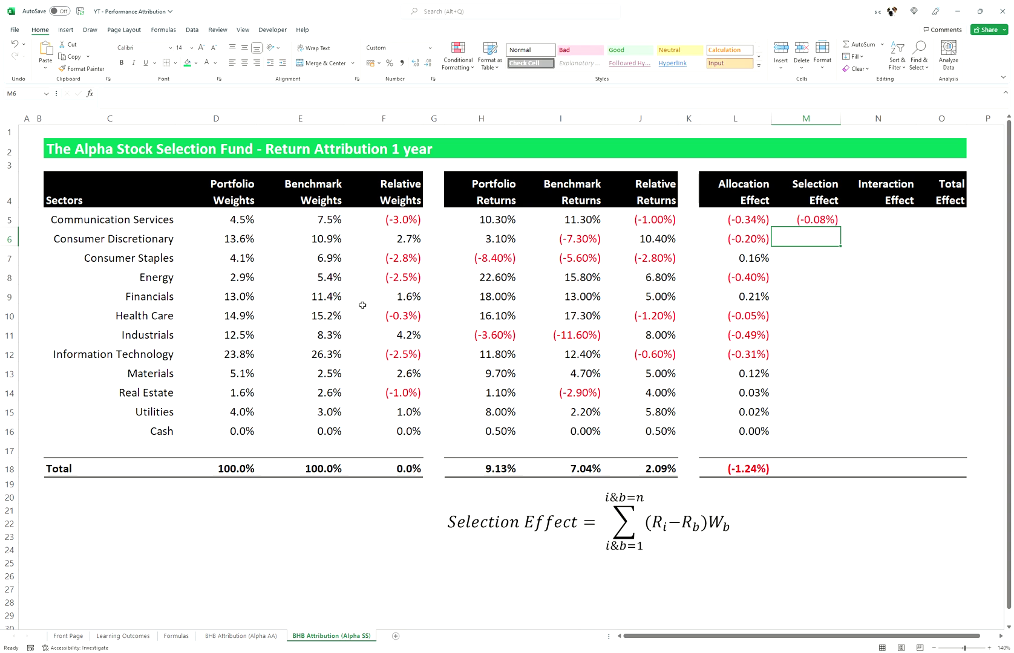
Step: Fill the selection effect formula from M5 down to M16, and check the sector values and the total in M18
{"action": "left_click", "coordinate": [817, 217]}
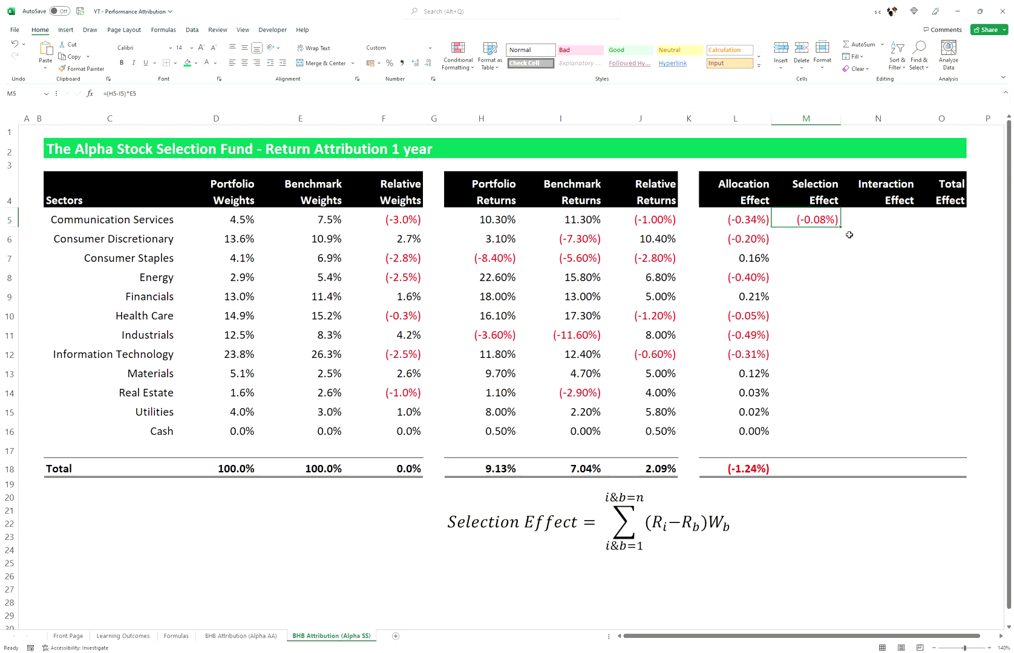
{"action": "left_click_drag", "start_coordinate": [840, 227], "coordinate": [832, 440]}
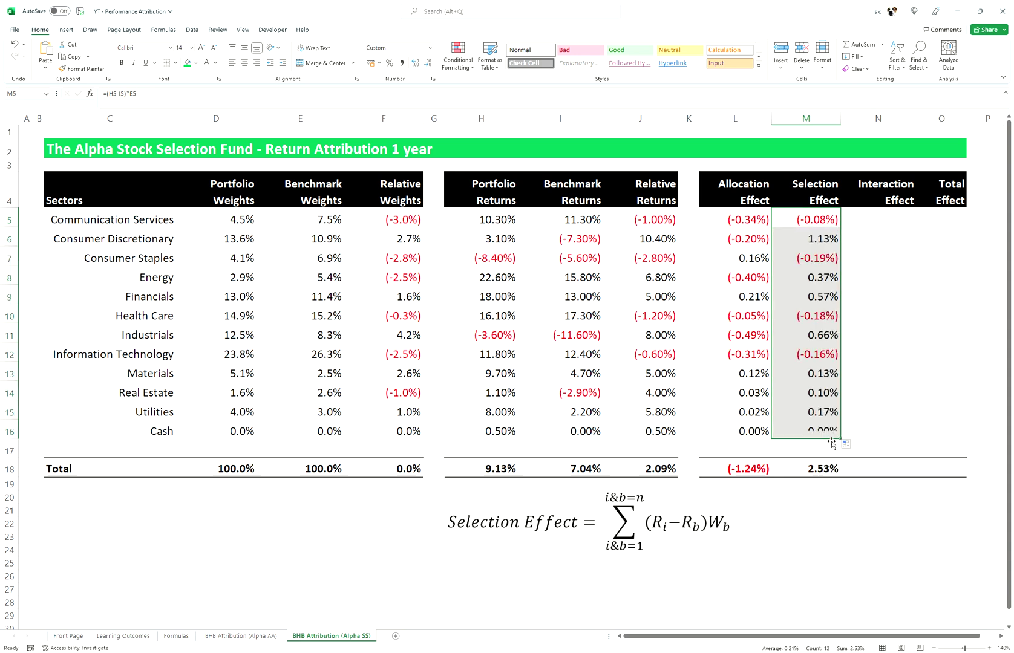
{"action": "left_click_drag", "start_coordinate": [816, 224], "coordinate": [809, 436]}
{"action": "left_click", "coordinate": [813, 472]}
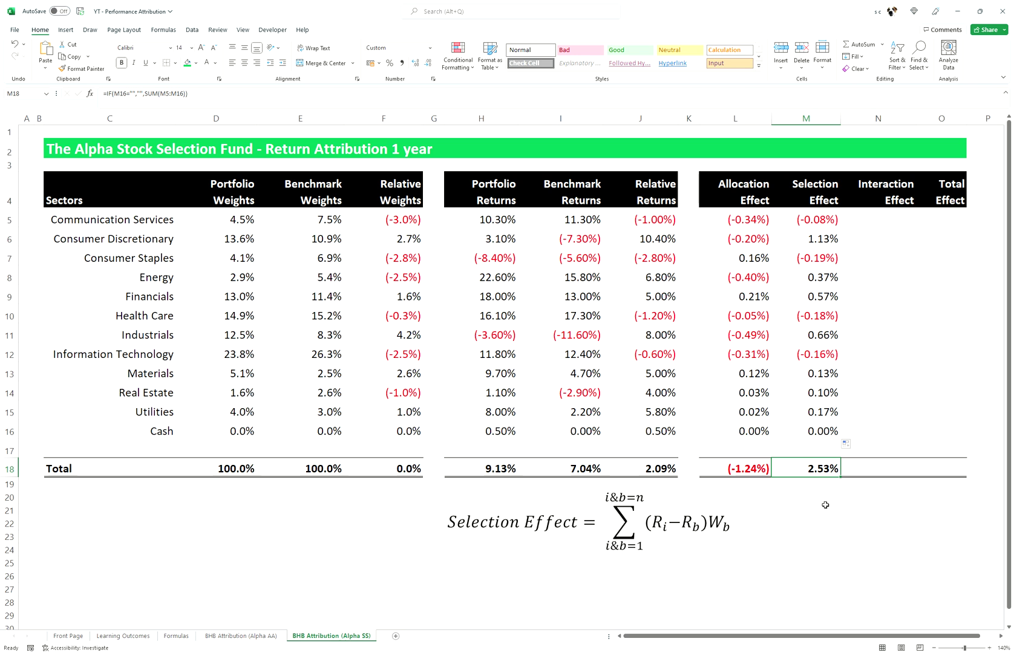
Step: Check the combined allocation and selection effects in M20 with =L18+M18, and clear that cell
{"action": "left_click", "coordinate": [829, 501]}
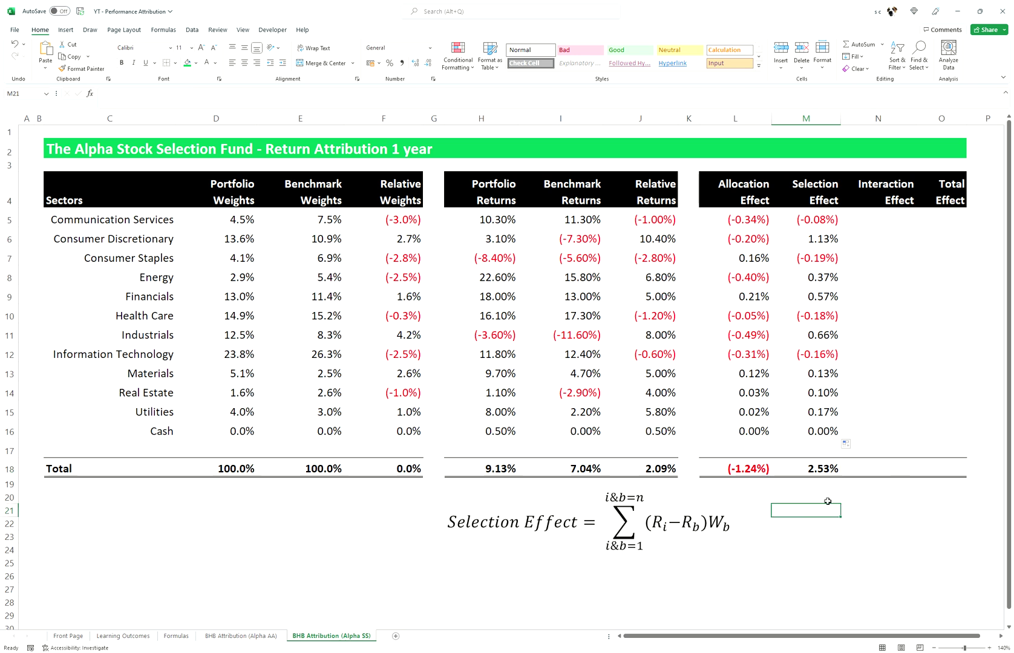
{"action": "type", "text": "="}
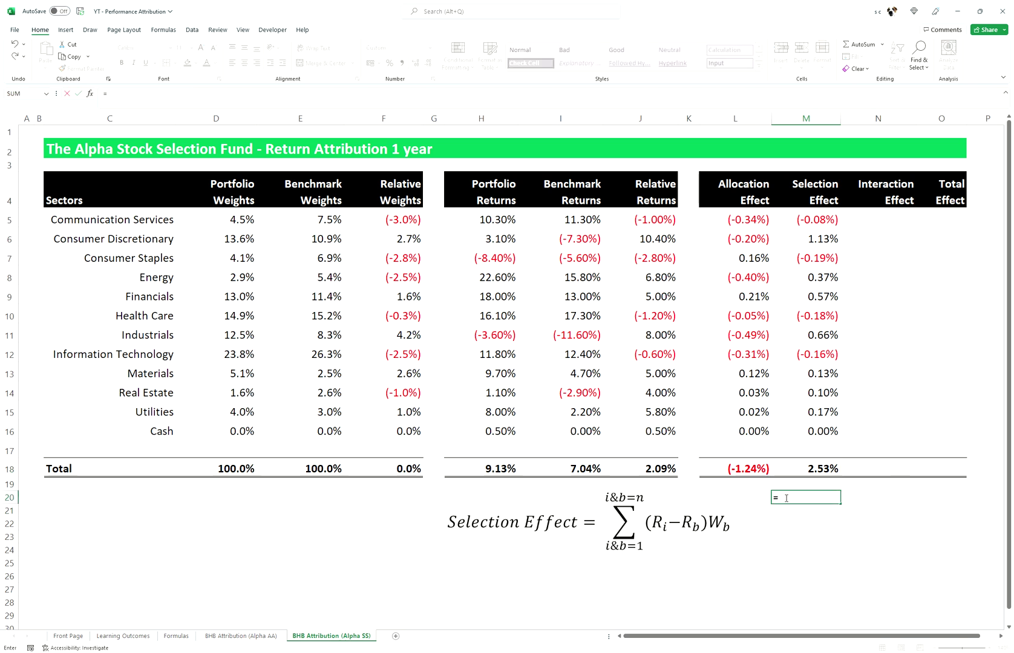
{"action": "left_click", "coordinate": [755, 467]}
{"action": "type", "text": "+"}
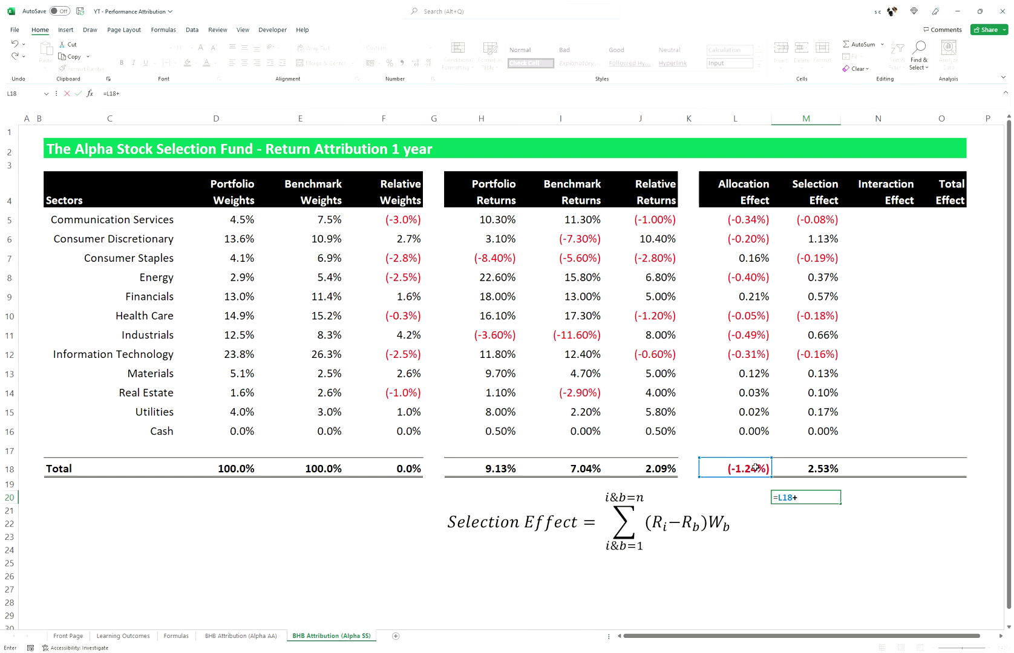
{"action": "left_click", "coordinate": [807, 467]}
{"action": "key", "text": "Return"}
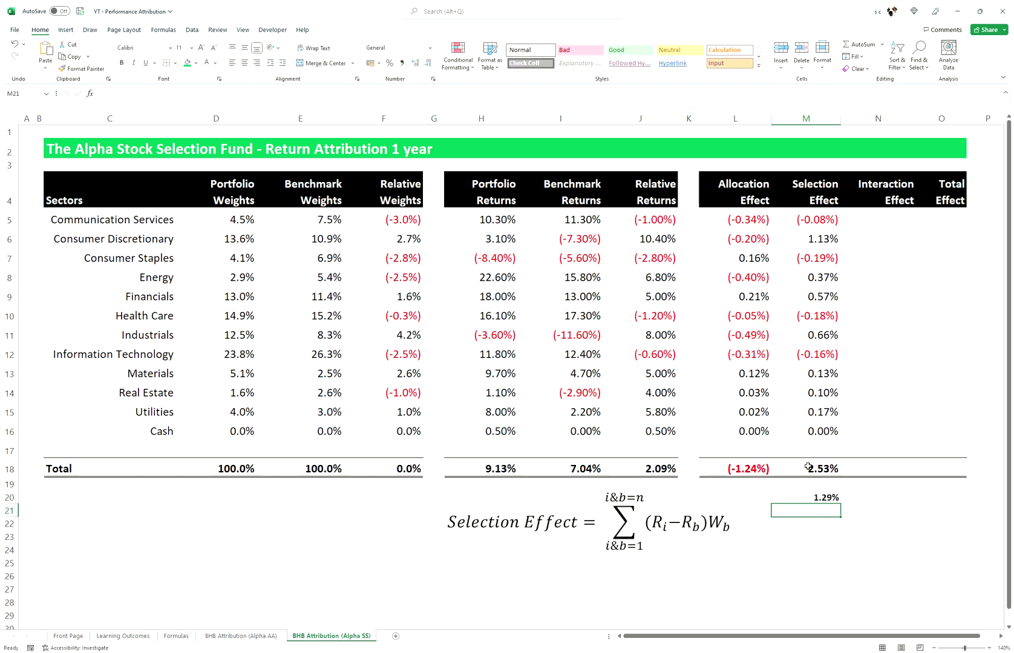
{"action": "key", "text": "Up"}
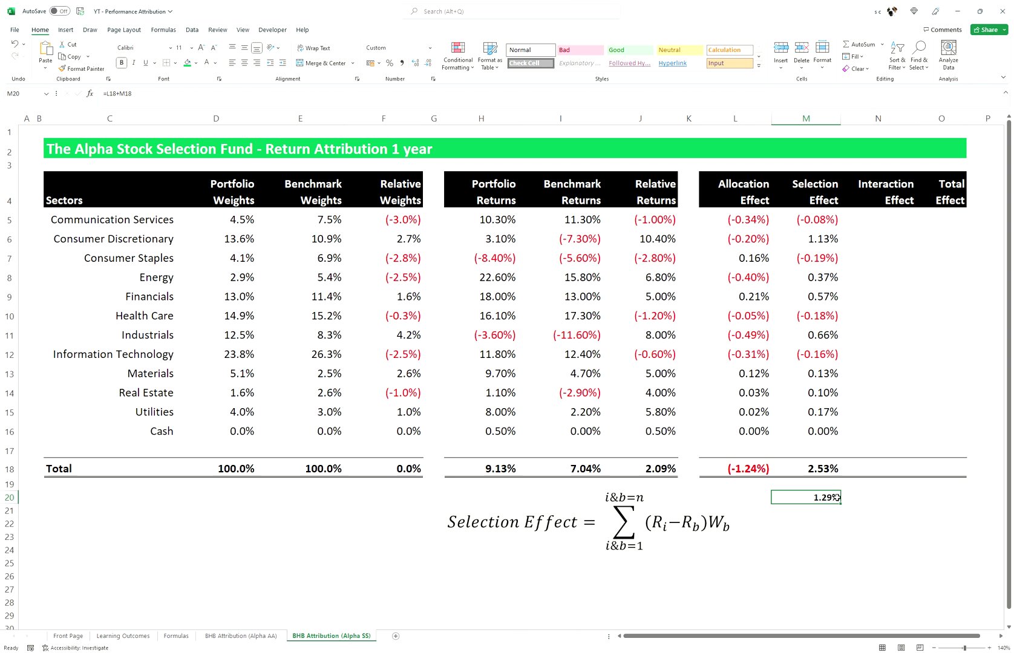
{"action": "key", "text": "Delete"}
Step: Replace the Selection Effect equation on BHB Attribution (Alpha SS) with the Interaction Effect equation copied from the Formulas sheet
{"action": "left_click", "coordinate": [640, 547]}
{"action": "left_click", "coordinate": [620, 554]}
{"action": "key", "text": "Delete"}
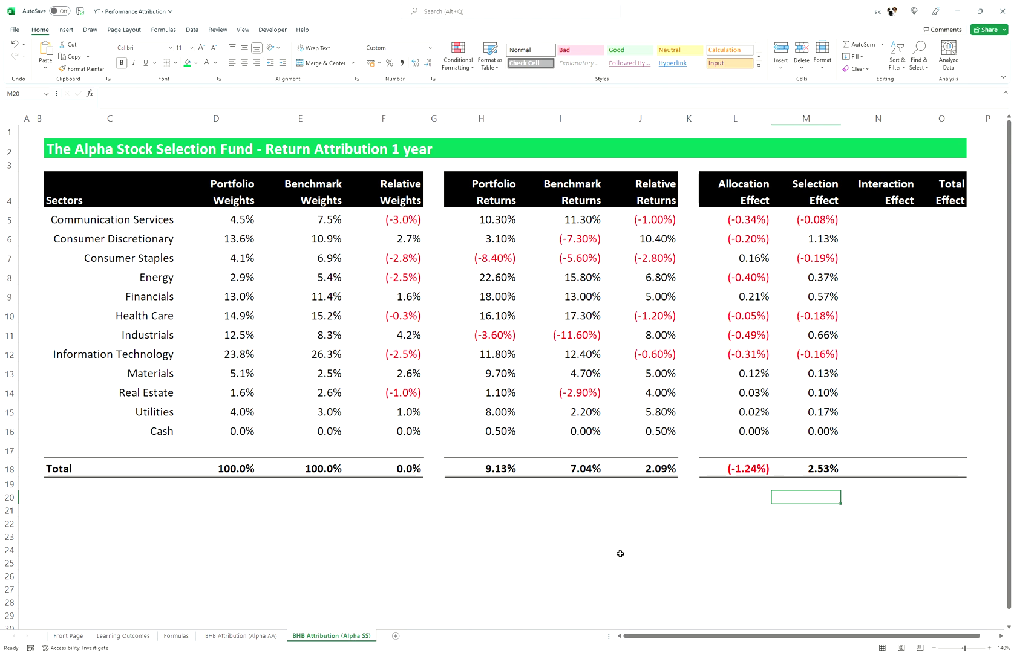
{"action": "left_click", "coordinate": [185, 639]}
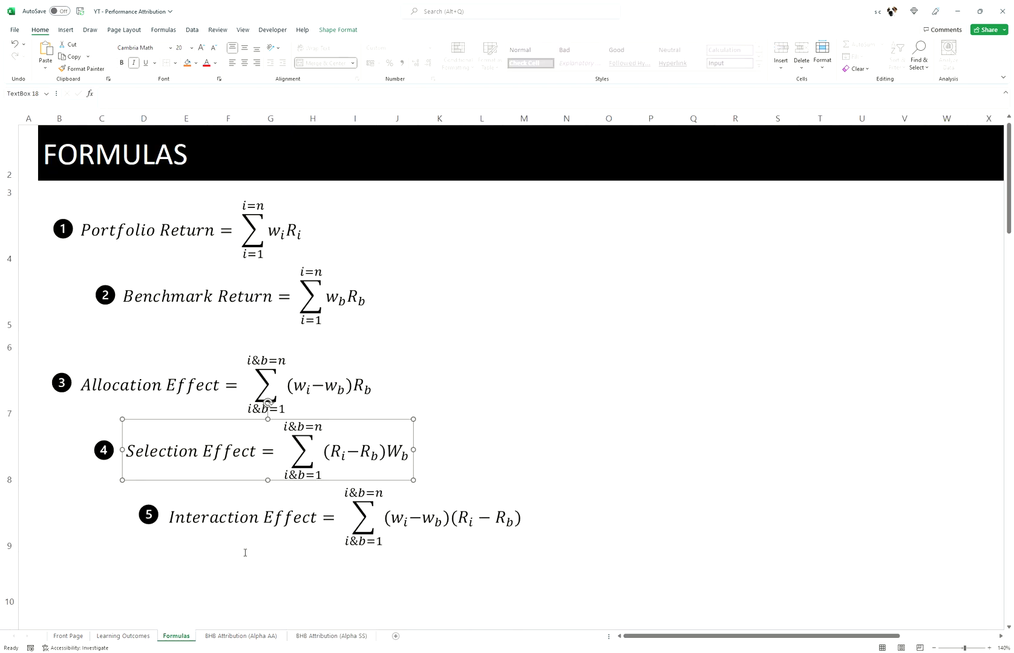
{"action": "left_click", "coordinate": [254, 538]}
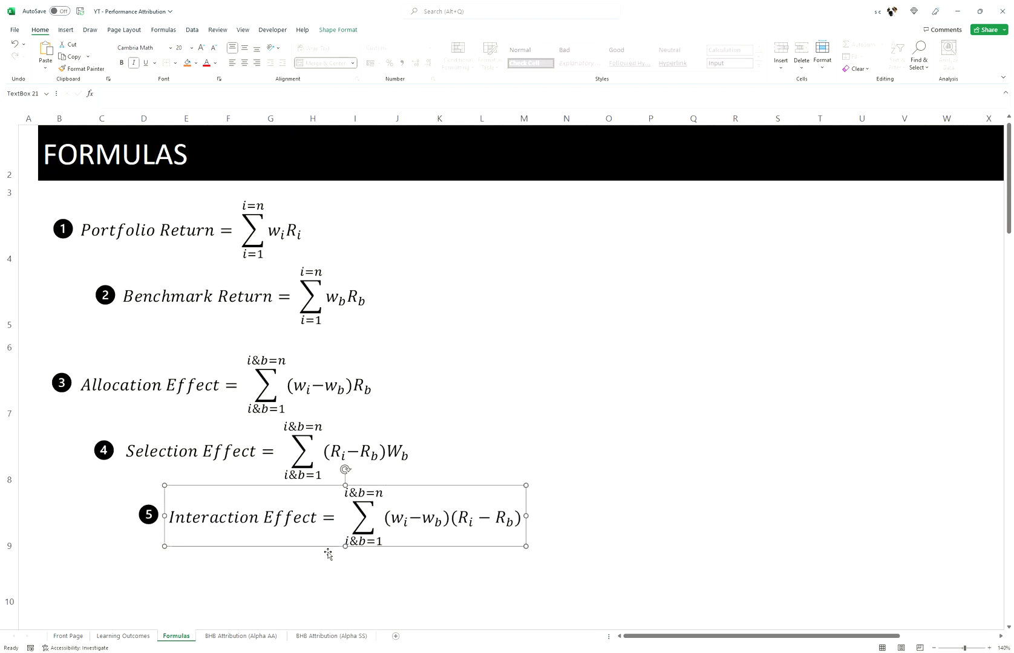
{"action": "left_click", "coordinate": [331, 636]}
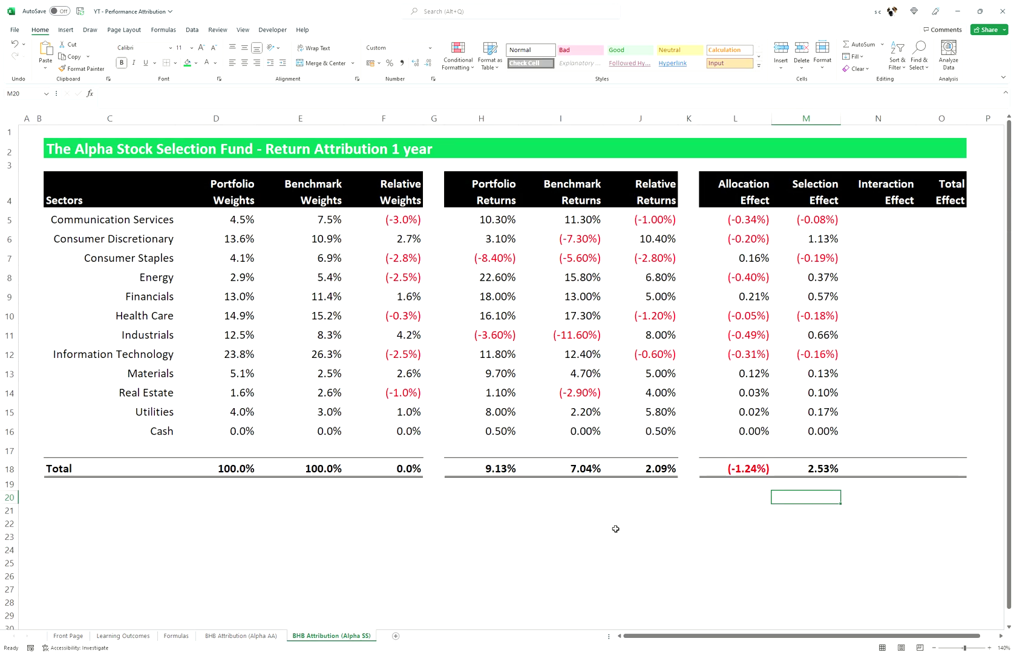
{"action": "left_click", "coordinate": [568, 496]}
{"action": "key", "text": "ctrl+v"}
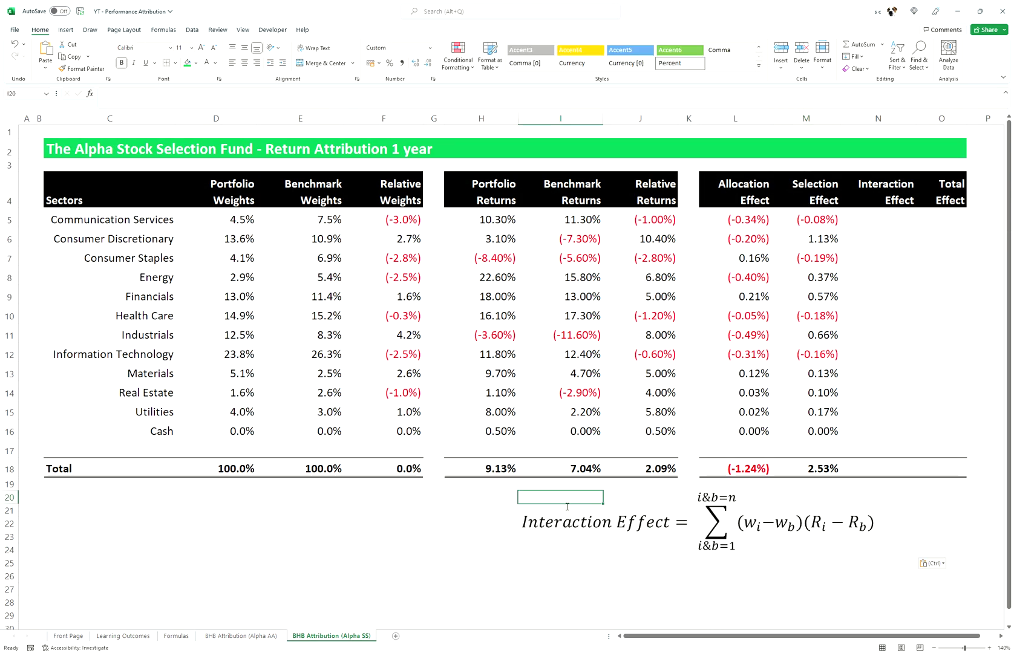
Step: Calculate the interaction effect in N5 with =(D5-E5)*(H5-I5) and fill the formula down to N16
{"action": "left_click", "coordinate": [869, 210]}
{"action": "type", "text": "=("}
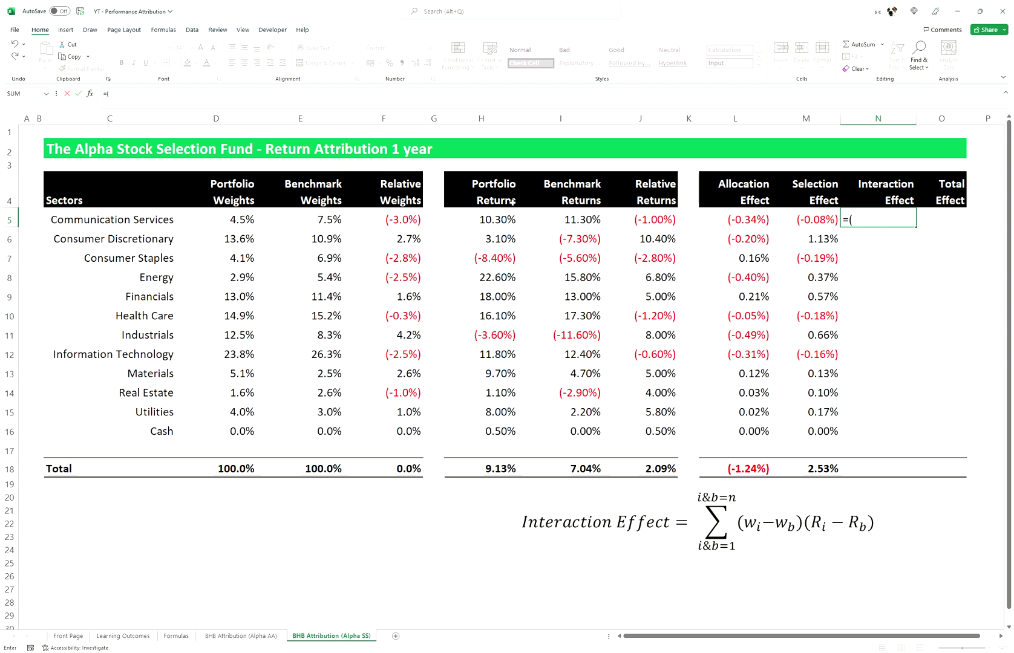
{"action": "left_click", "coordinate": [243, 220]}
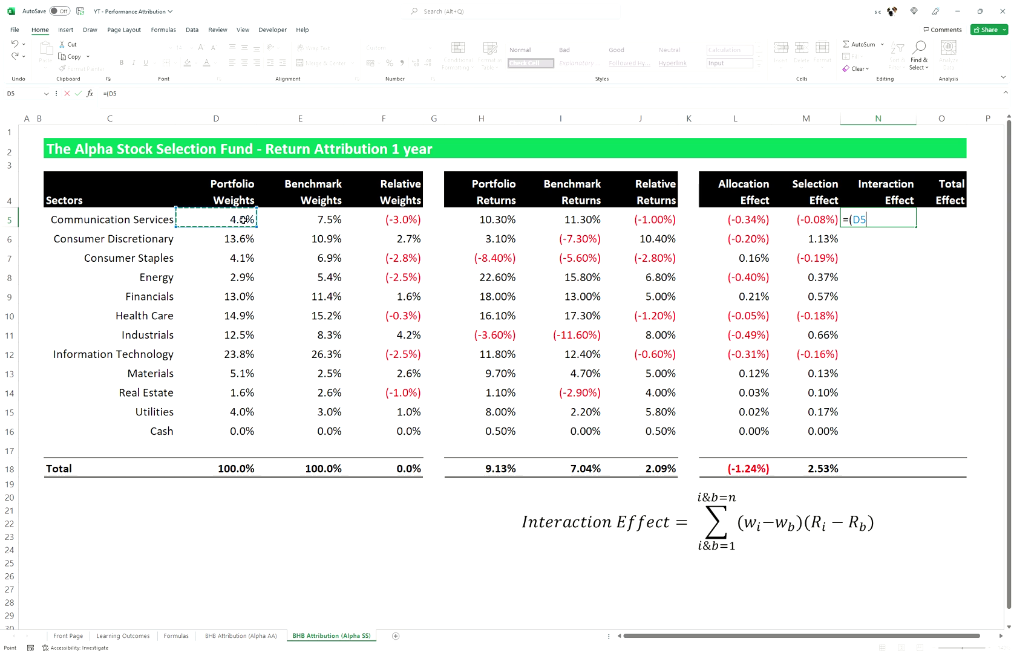
{"action": "type", "text": "-"}
{"action": "left_click", "coordinate": [269, 221]}
{"action": "type", "text": ")*("}
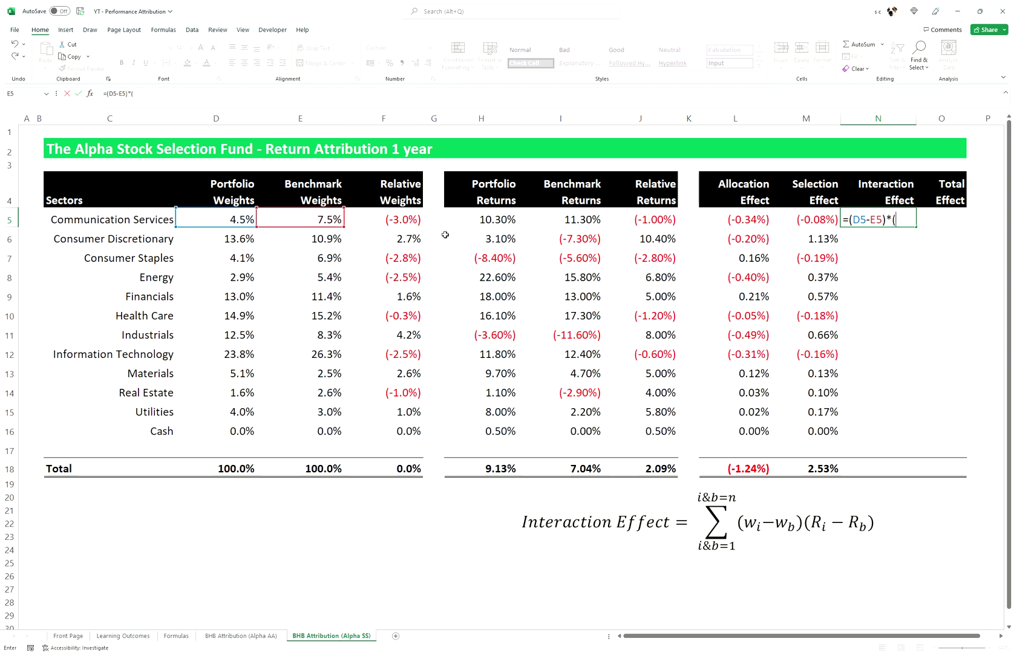
{"action": "left_click", "coordinate": [496, 224]}
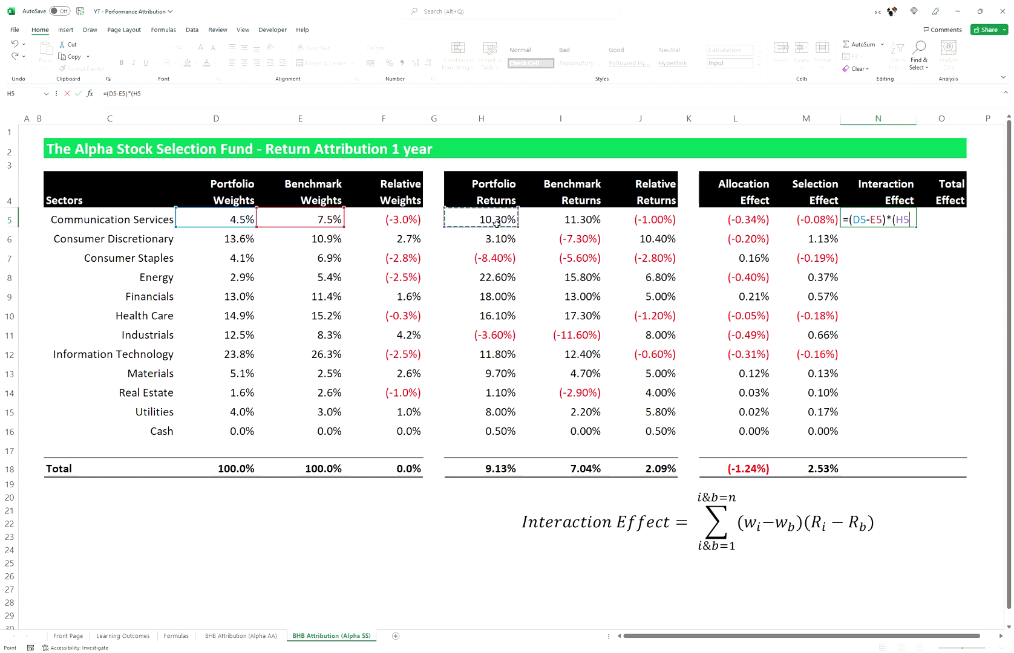
{"action": "type", "text": "-"}
{"action": "left_click", "coordinate": [574, 219]}
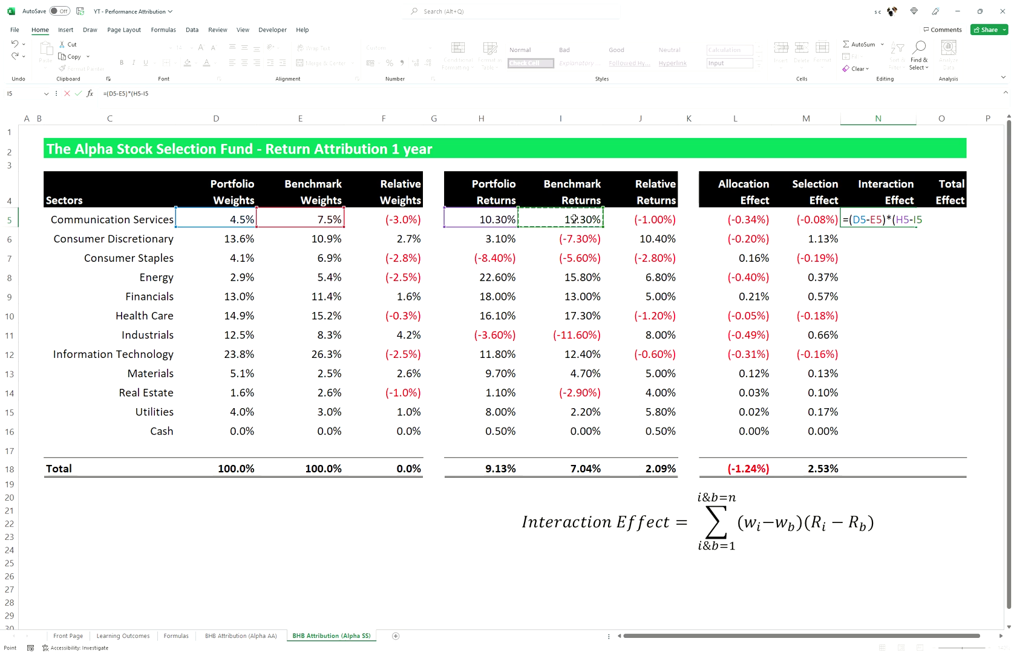
{"action": "type", "text": ")"}
{"action": "key", "text": "Return"}
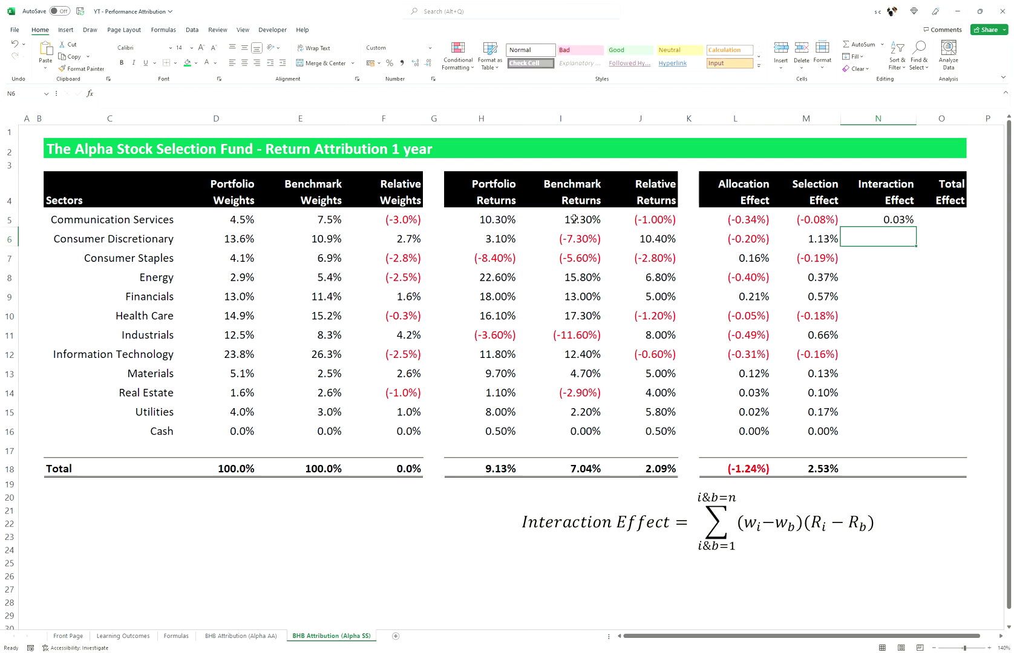
{"action": "left_click", "coordinate": [902, 222]}
{"action": "left_click_drag", "start_coordinate": [916, 228], "coordinate": [862, 437]}
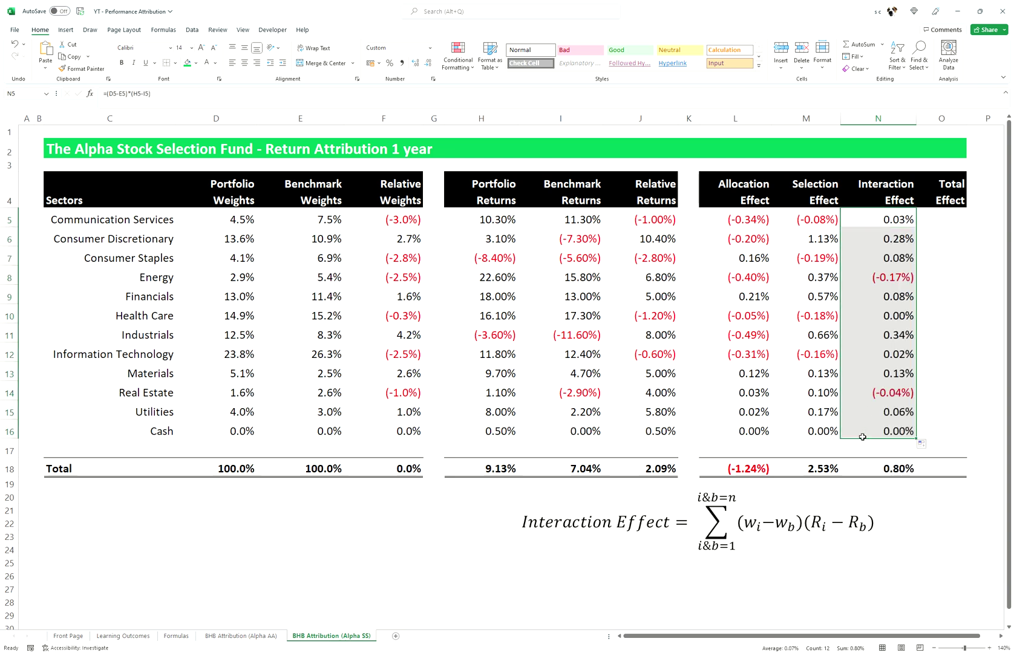
Step: Sum the three effects for Communication Services in O5 with =SUM(L5:N5) and fill the formula down to O16
{"action": "left_click", "coordinate": [943, 225]}
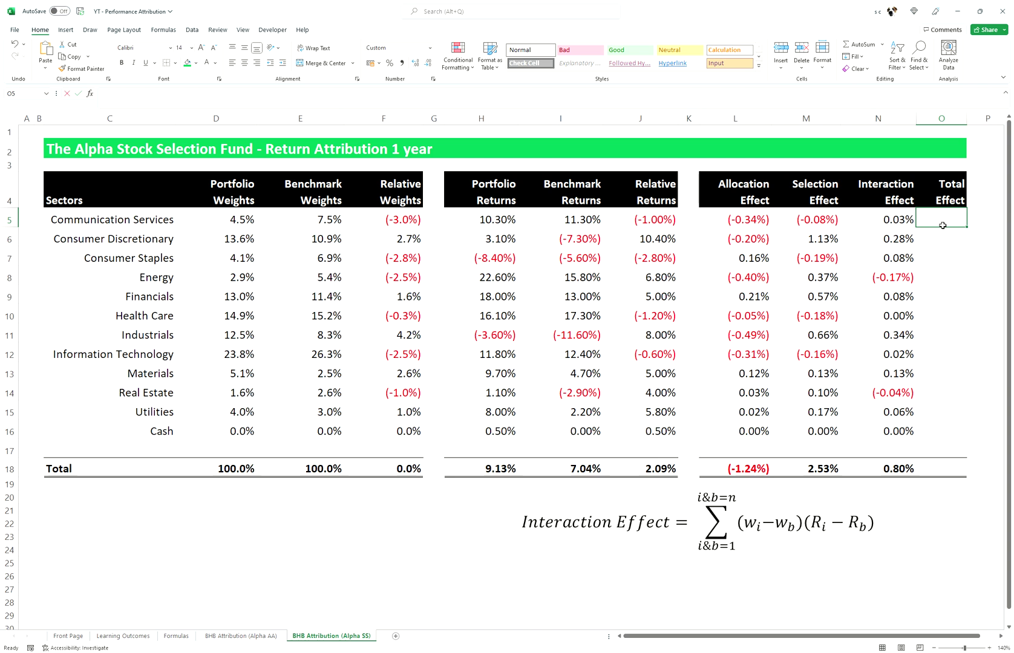
{"action": "type", "text": "=sum("}
{"action": "key", "text": "Left"}
{"action": "key", "text": "Left"}
{"action": "key", "text": "Left"}
{"action": "key", "text": "shift+Right"}
{"action": "key", "text": "shift+Right"}
{"action": "key", "text": "Return"}
{"action": "left_click", "coordinate": [946, 223]}
{"action": "left_click_drag", "start_coordinate": [966, 229], "coordinate": [953, 451]}
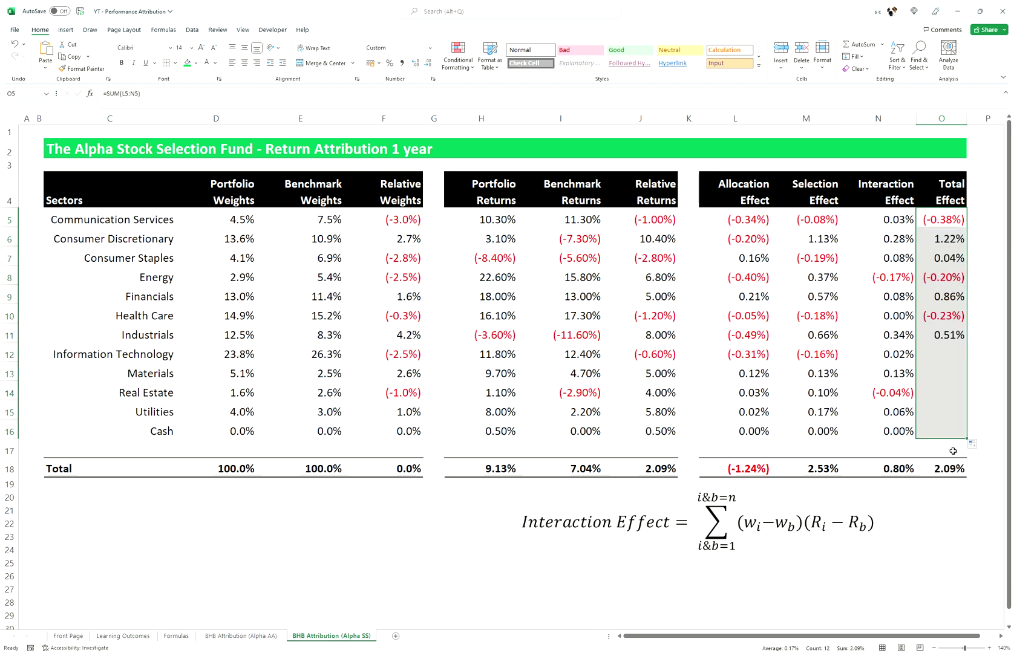
{"action": "left_click", "coordinate": [953, 484]}
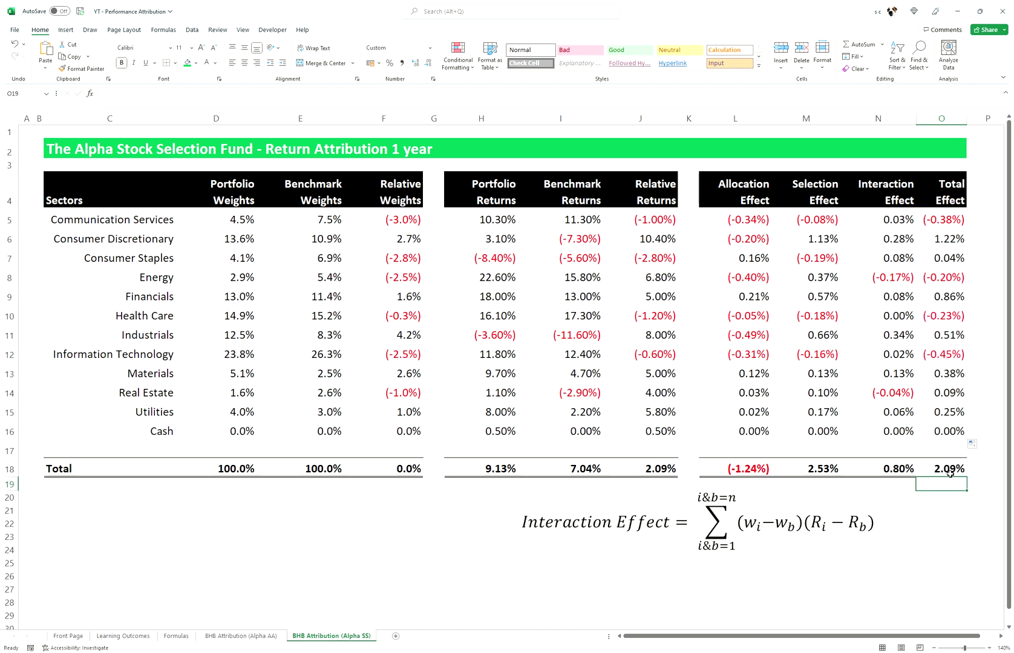
Step: Highlight the total relative return in J18 and the overall total effect in O18 with the green fill colour
{"action": "left_click", "coordinate": [950, 473]}
{"action": "left_click", "coordinate": [668, 466], "text": "ctrl"}
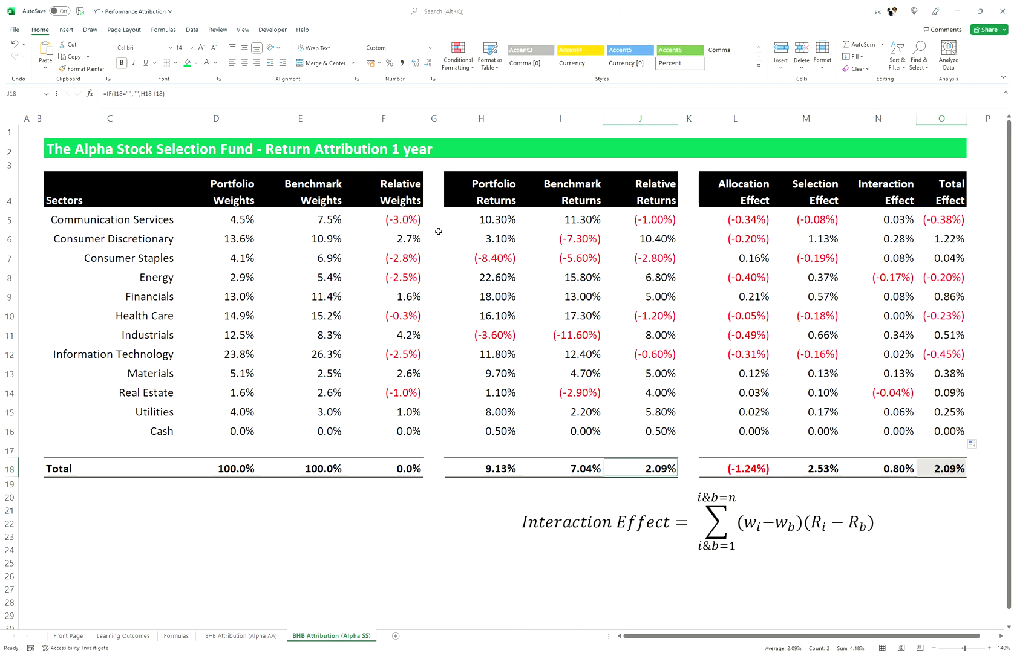
{"action": "left_click", "coordinate": [186, 63]}
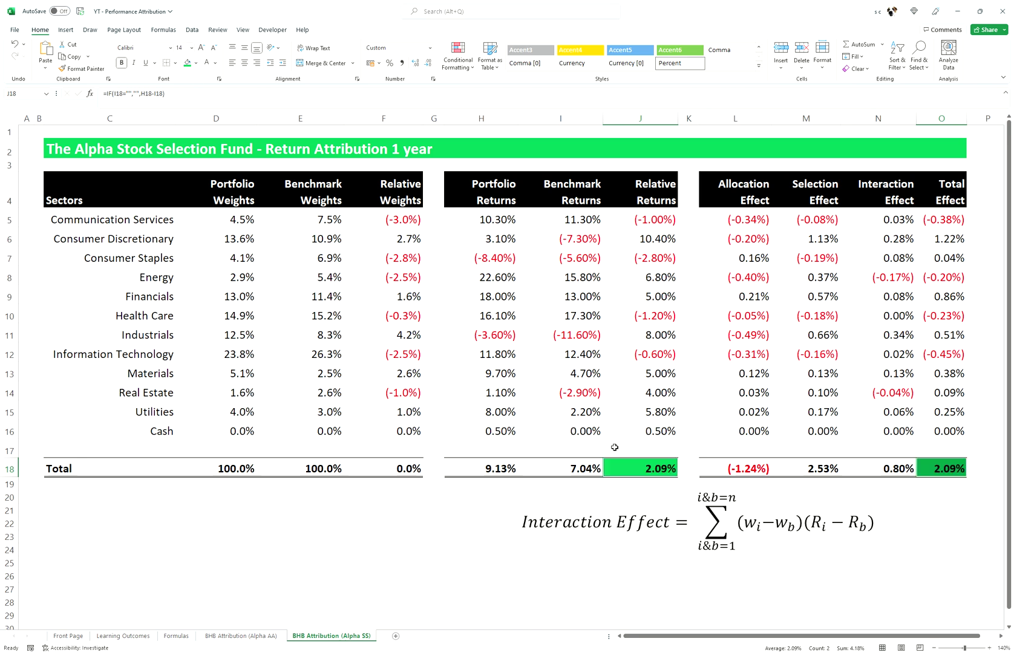
Step: Delete the Interaction Effect equation below the table and check the fund's total selection effect in M18
{"action": "left_click", "coordinate": [750, 538]}
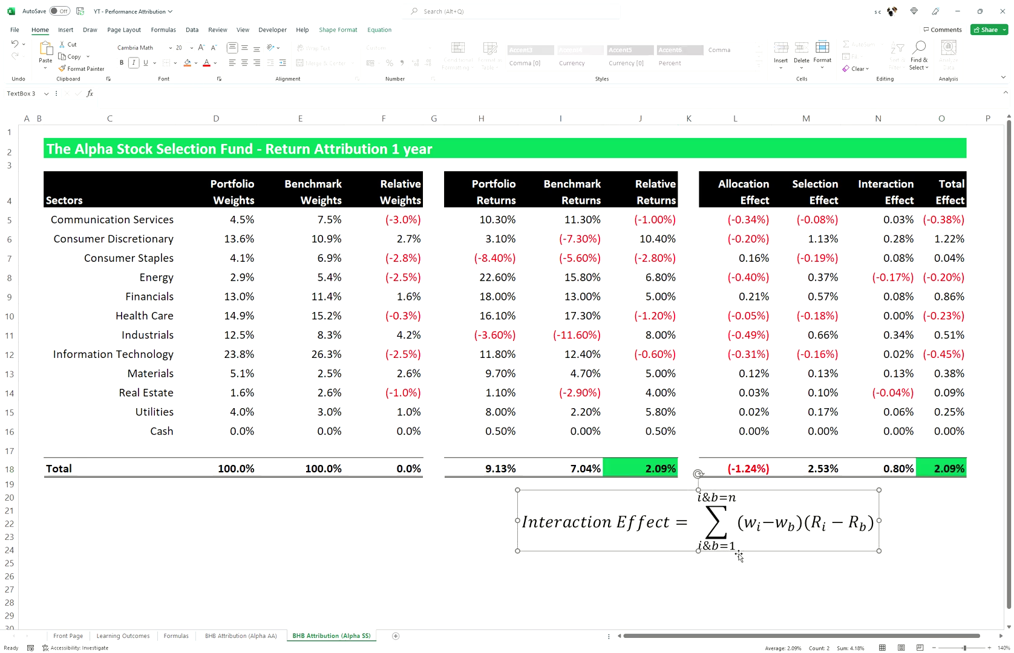
{"action": "key", "text": "Delete"}
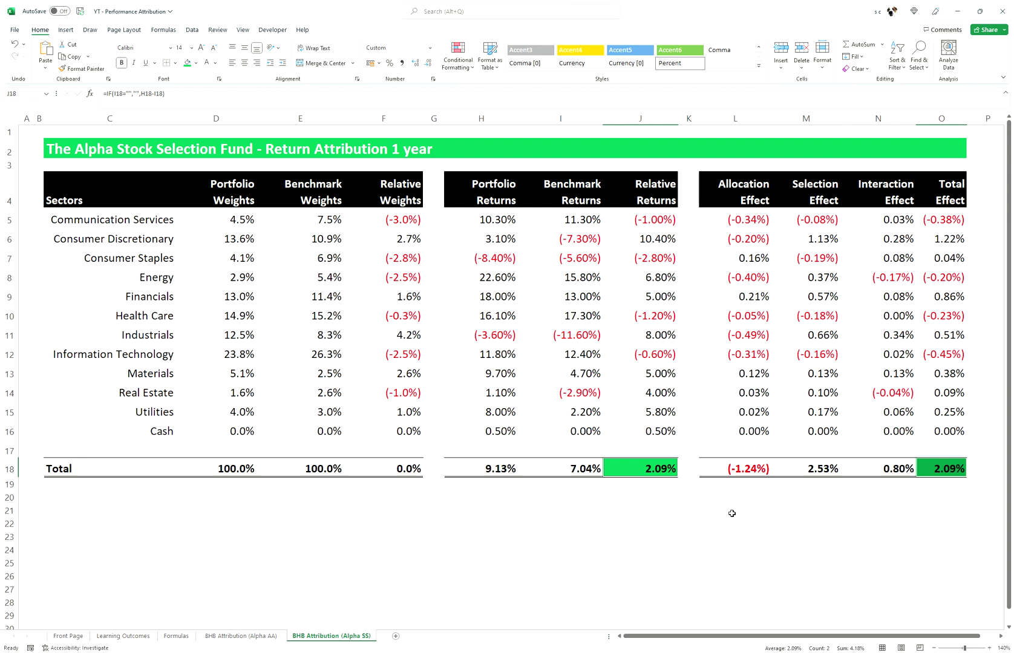
{"action": "left_click", "coordinate": [115, 156]}
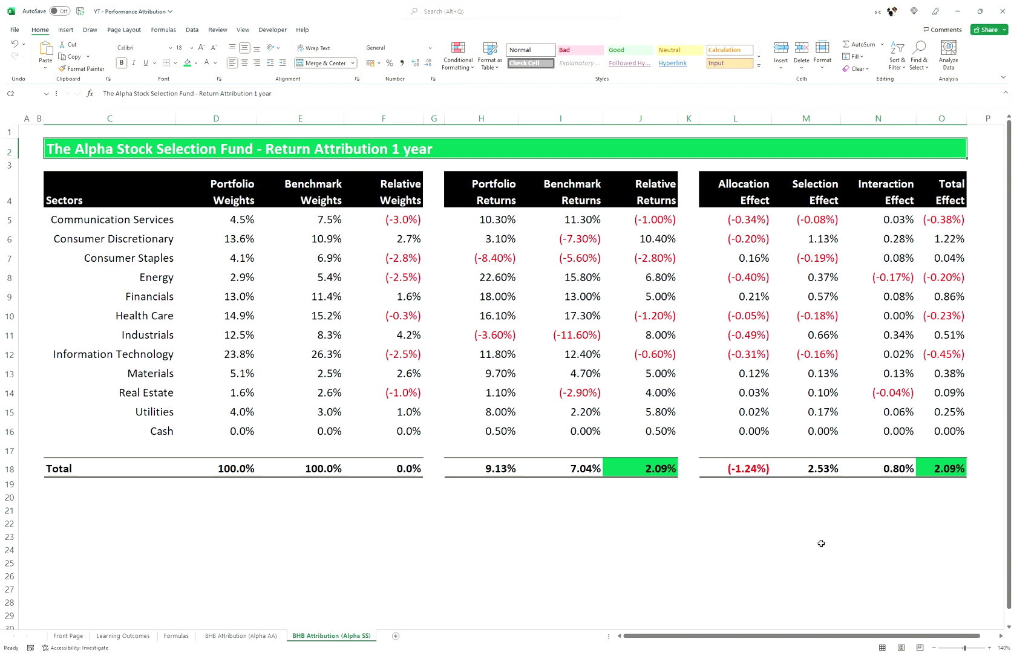
{"action": "left_click", "coordinate": [825, 476]}
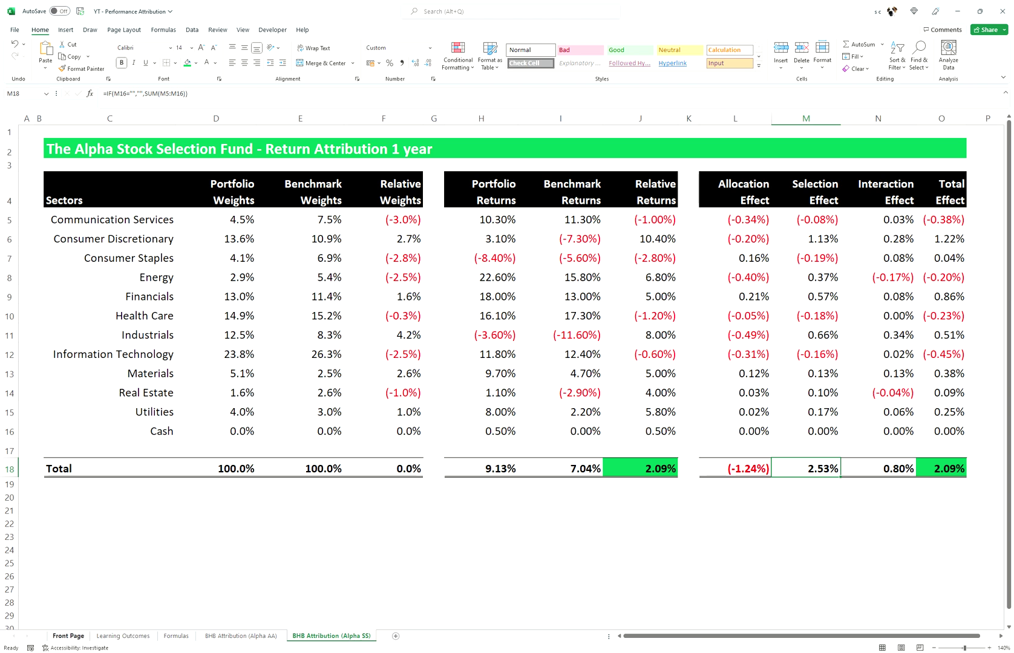
Step: Review the Key Learning Outcomes on the Learning Outcomes sheet and return to the Front Page sheet
{"action": "left_click", "coordinate": [121, 636]}
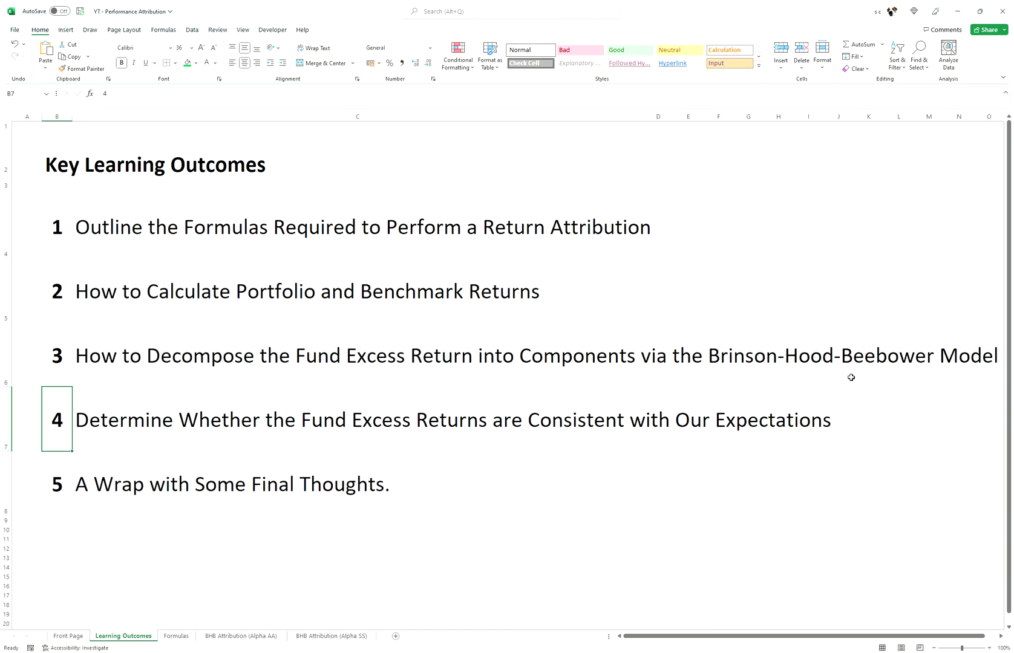
{"action": "left_click", "coordinate": [709, 322]}
{"action": "left_click", "coordinate": [60, 175]}
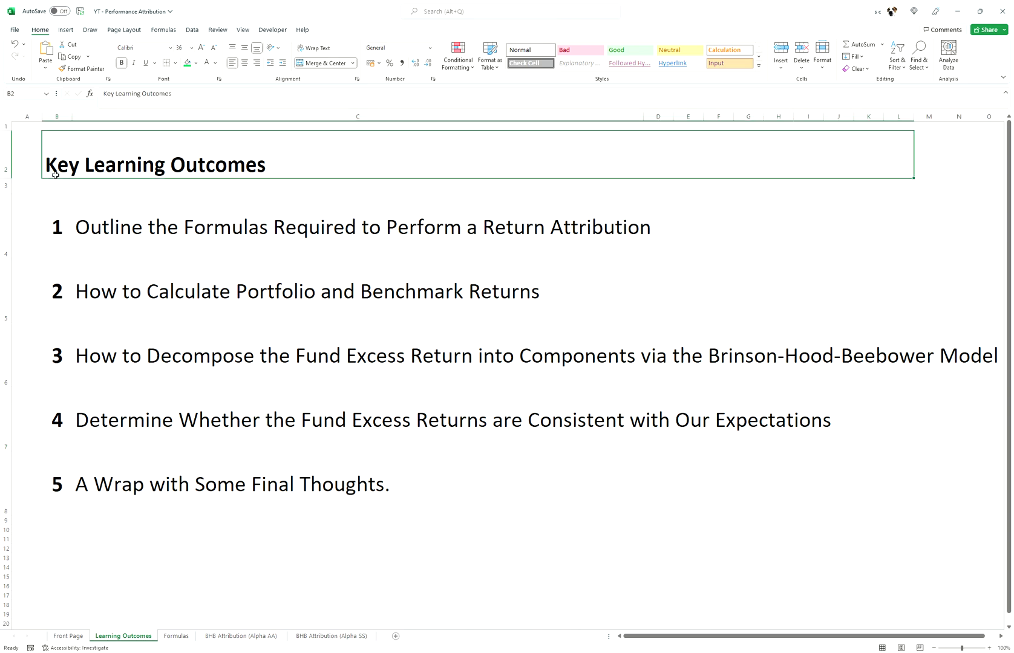
{"action": "left_click", "coordinate": [86, 639]}
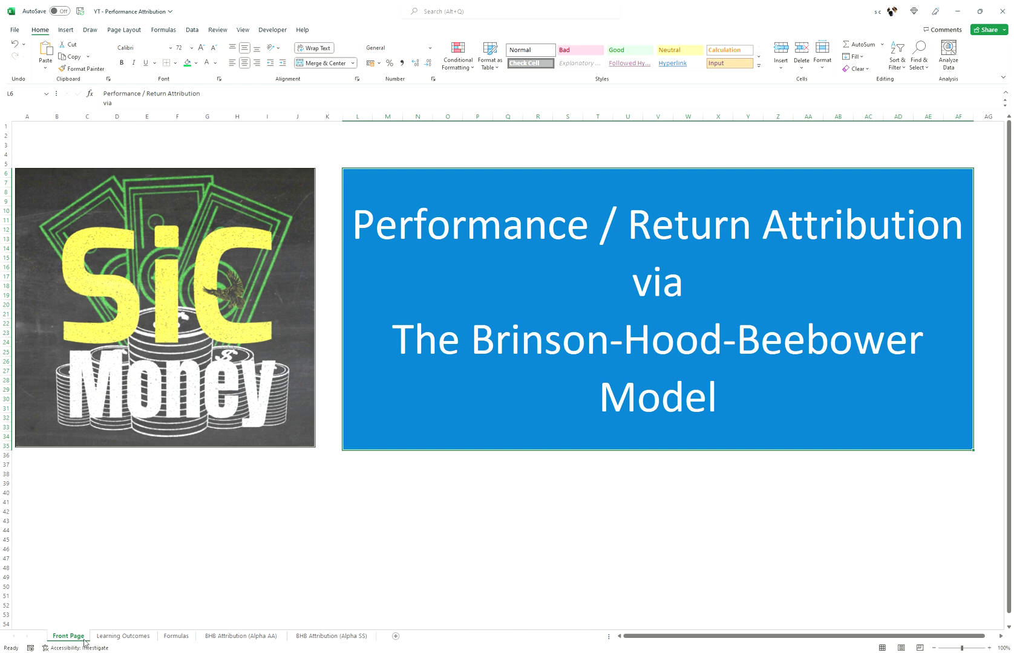